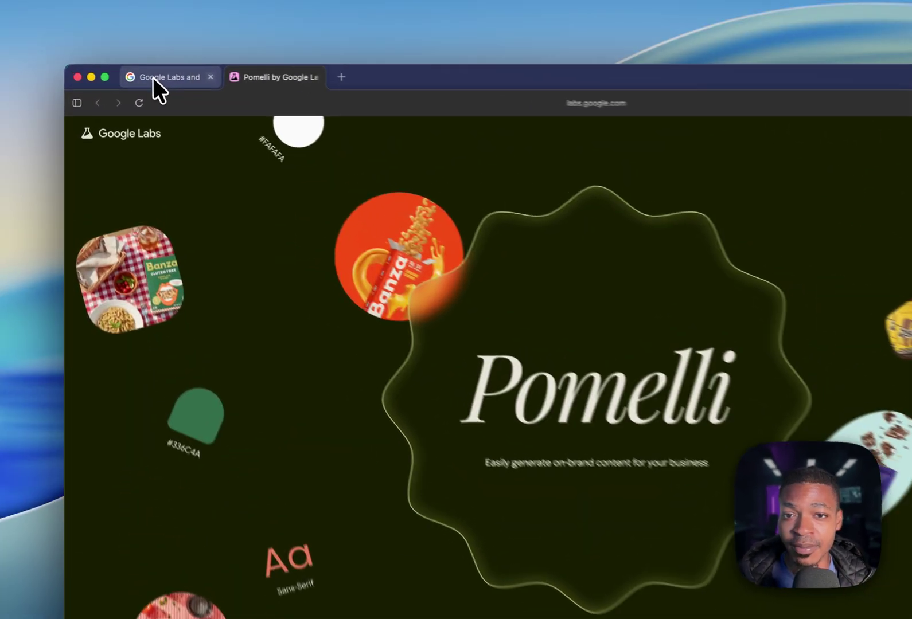
Switch to the Oct 28, 2025 Pomelli announcement and scroll to its 0:56 intro video
{"action": "left_click", "coordinate": [152, 76]}
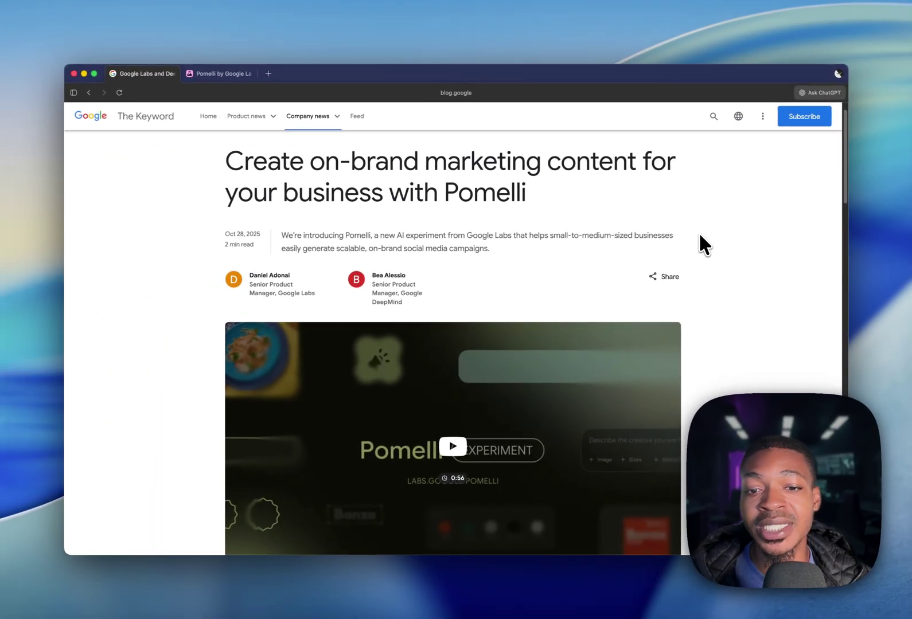
{"action": "scroll", "coordinate": [641, 304], "scroll_direction": "down", "scroll_amount": 2}
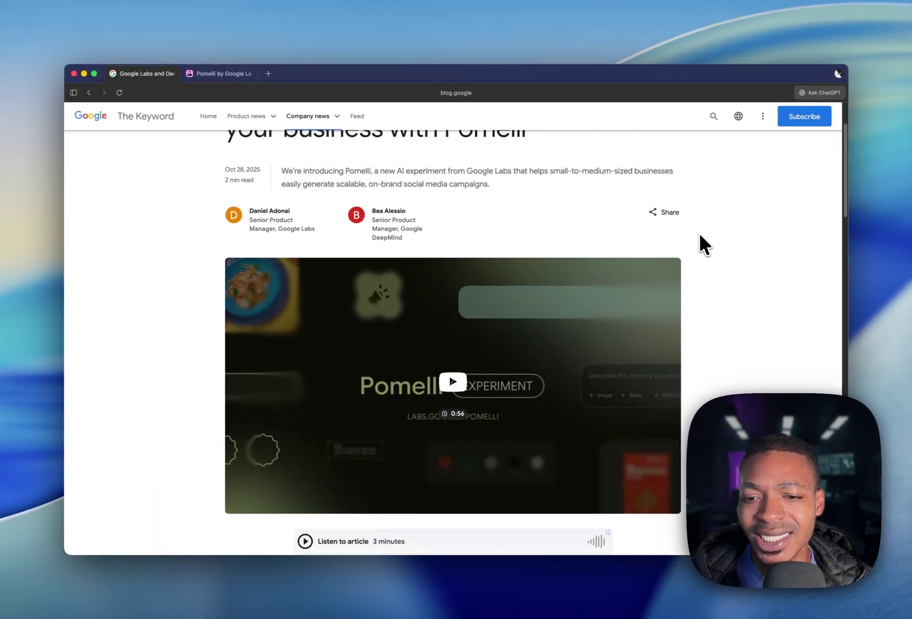
{"action": "scroll", "coordinate": [700, 235], "scroll_direction": "down", "scroll_amount": 1}
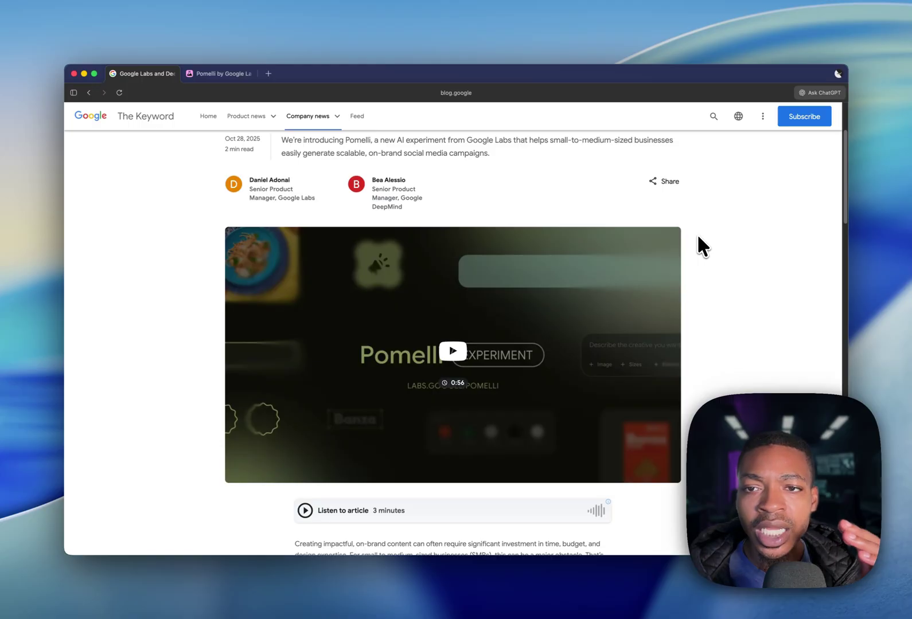
Play the Introducing Pomelli video full screen through the Banza demo to the Google Labs card
{"action": "left_click", "coordinate": [452, 351]}
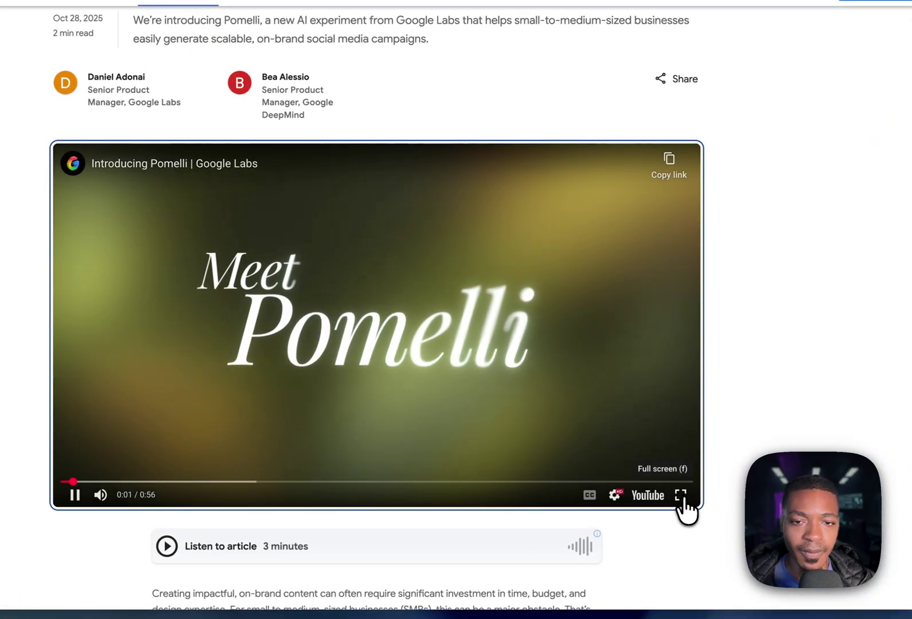
{"action": "left_click", "coordinate": [680, 495]}
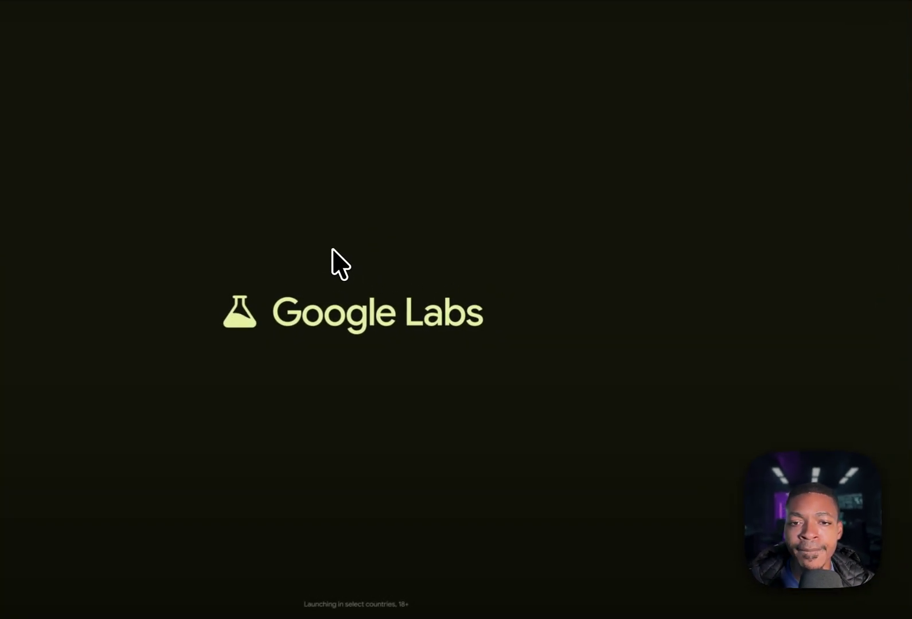
Stop the video near its end, then replay its opening from 0:02 to 0:06
{"action": "left_click", "coordinate": [340, 264]}
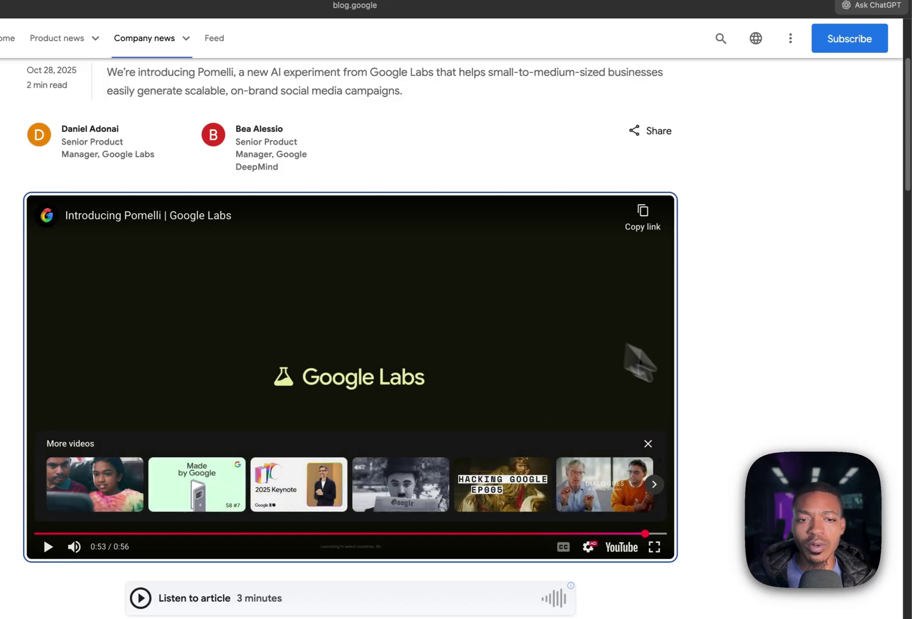
{"action": "scroll", "coordinate": [692, 210], "scroll_direction": "up", "scroll_amount": 4}
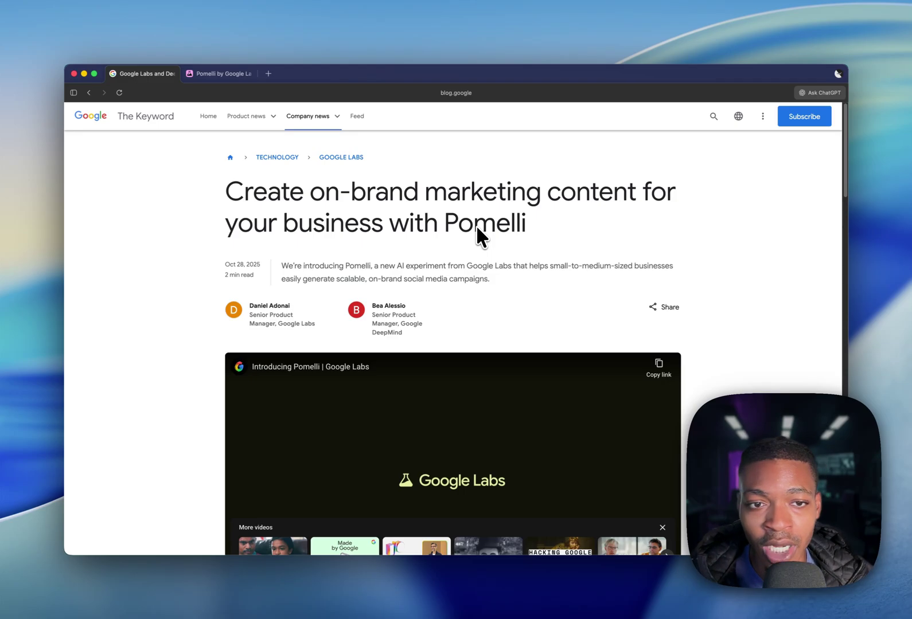
{"action": "scroll", "coordinate": [476, 225], "scroll_direction": "down", "scroll_amount": 5}
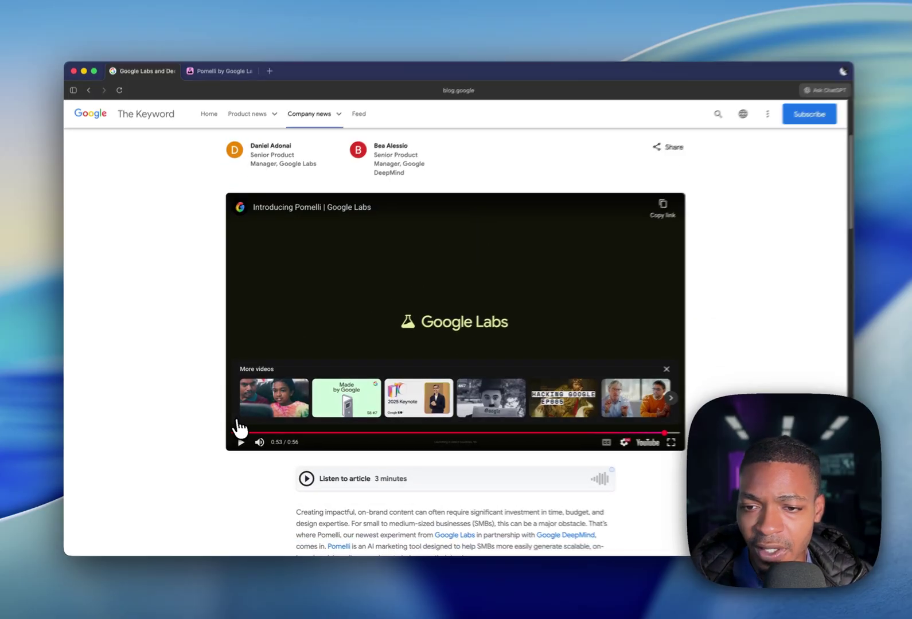
{"action": "left_click_drag", "start_coordinate": [240, 429], "coordinate": [254, 436]}
{"action": "left_click_drag", "start_coordinate": [319, 433], "coordinate": [312, 434]}
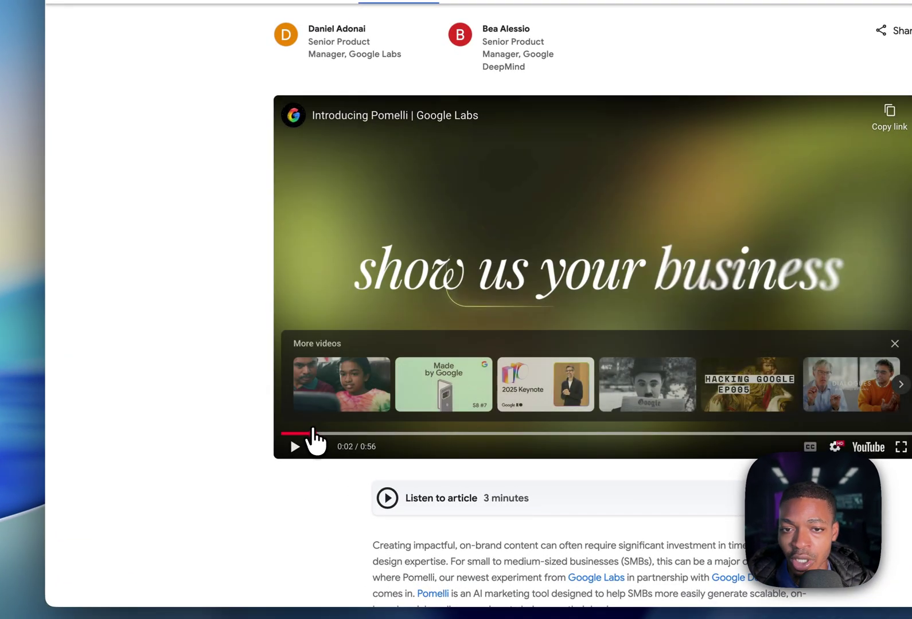
{"action": "left_click", "coordinate": [426, 261]}
{"action": "left_click", "coordinate": [423, 257]}
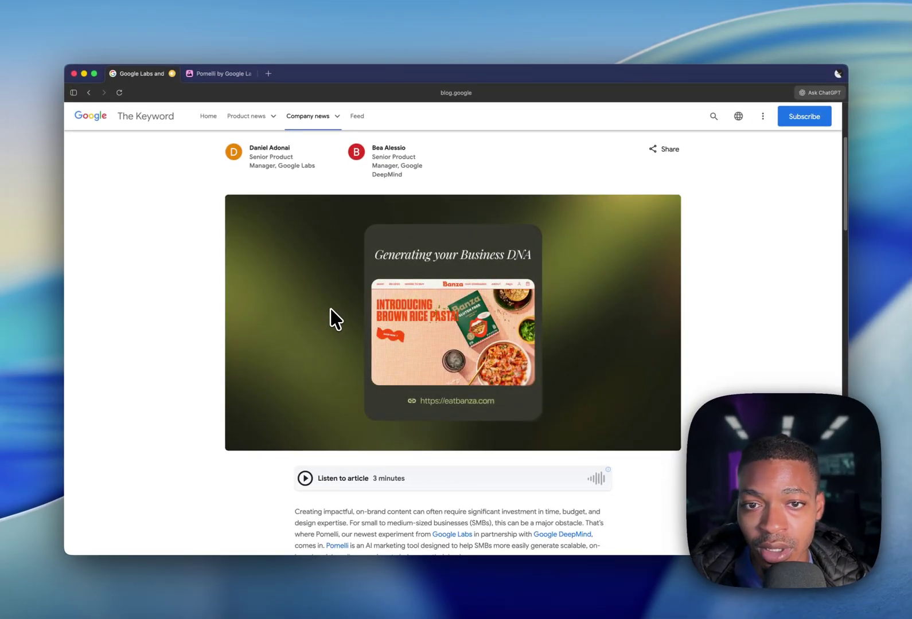
{"action": "left_click", "coordinate": [331, 310]}
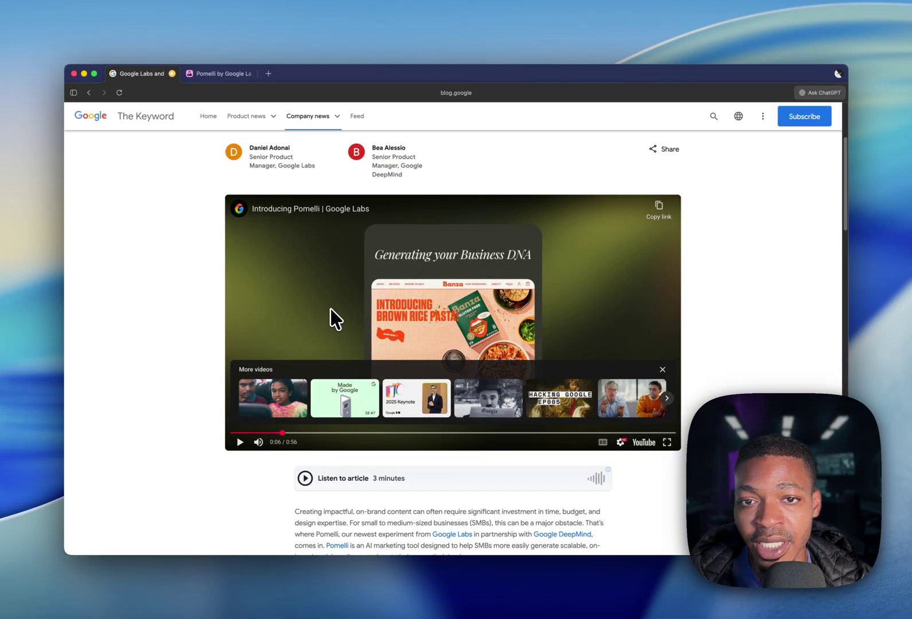
Read down through the article's three Pomelli steps, highlighting the Business DNA sentence
{"action": "scroll", "coordinate": [744, 383], "scroll_direction": "down", "scroll_amount": 3}
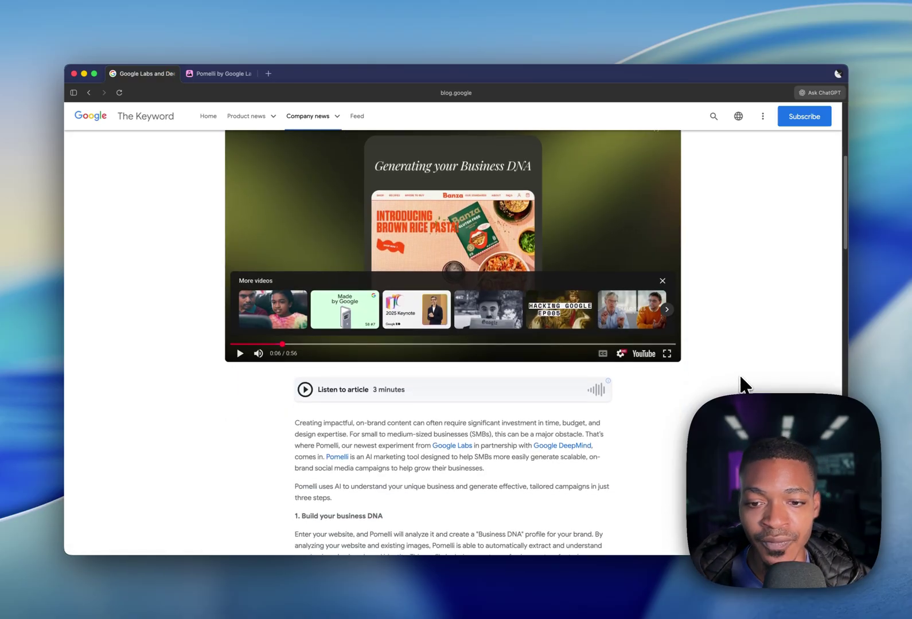
{"action": "scroll", "coordinate": [744, 383], "scroll_direction": "down", "scroll_amount": 10}
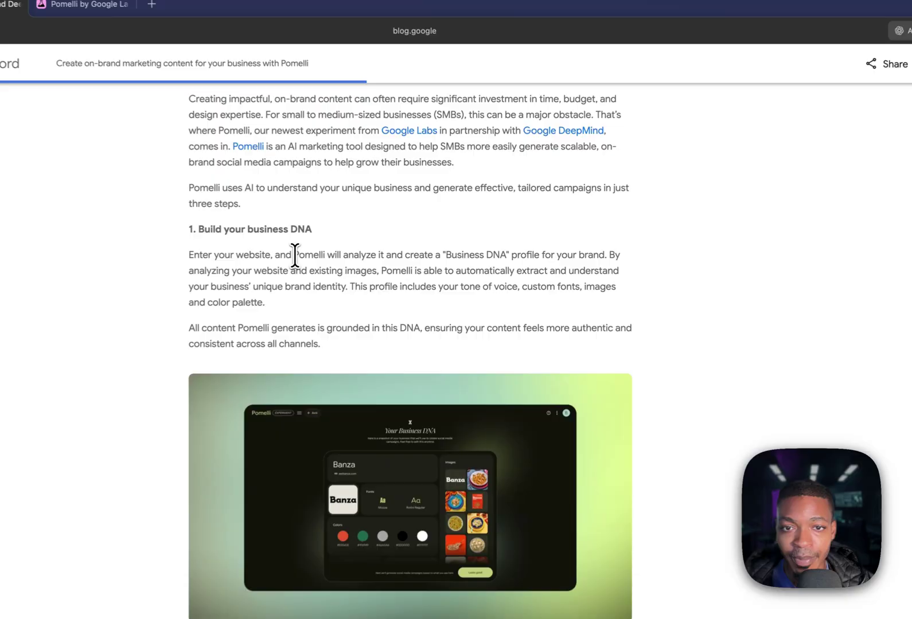
{"action": "left_click_drag", "start_coordinate": [372, 253], "coordinate": [503, 255]}
{"action": "left_click", "coordinate": [669, 264]}
{"action": "scroll", "coordinate": [628, 277], "scroll_direction": "down", "scroll_amount": 3}
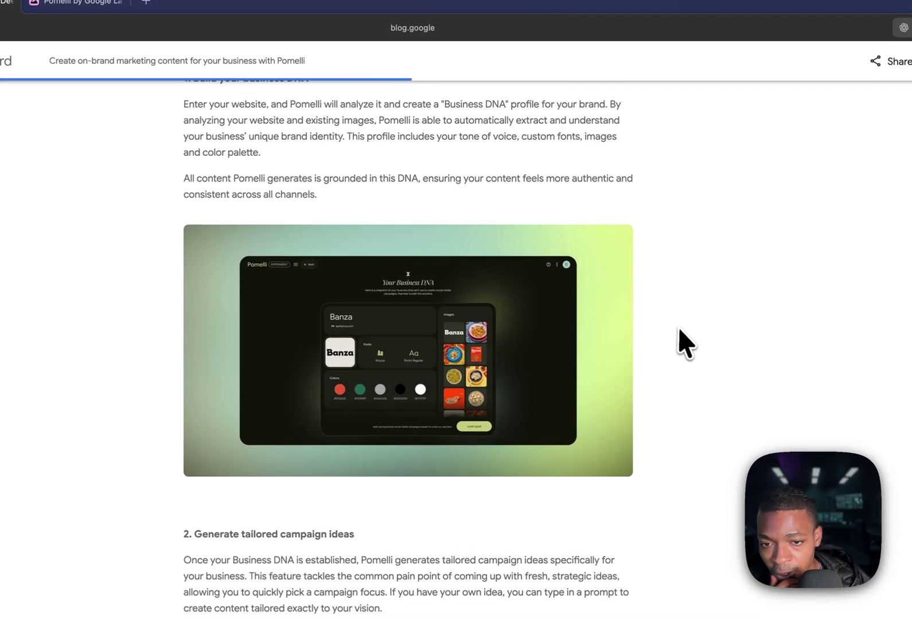
{"action": "scroll", "coordinate": [683, 338], "scroll_direction": "down", "scroll_amount": 2}
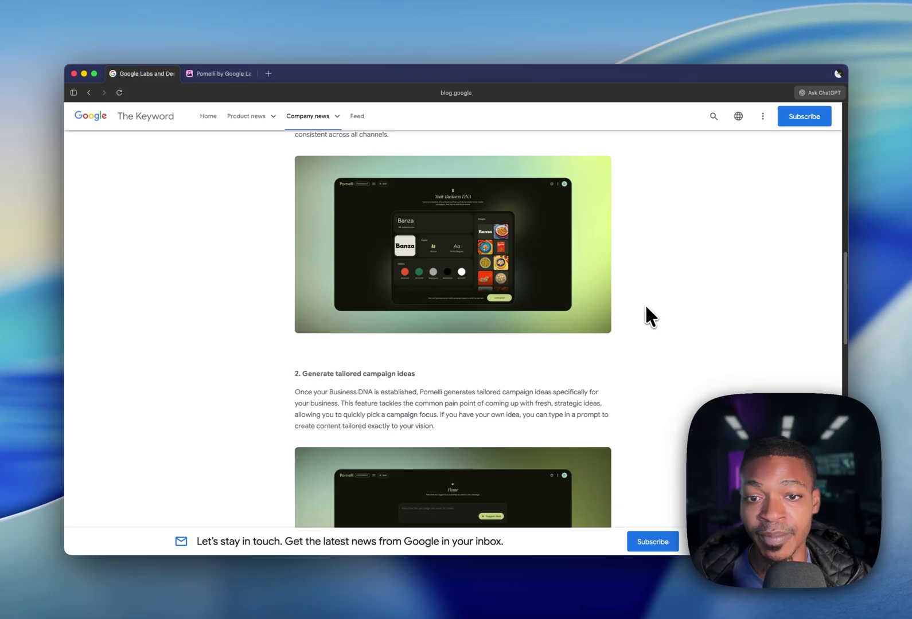
{"action": "scroll", "coordinate": [646, 307], "scroll_direction": "down", "scroll_amount": 3}
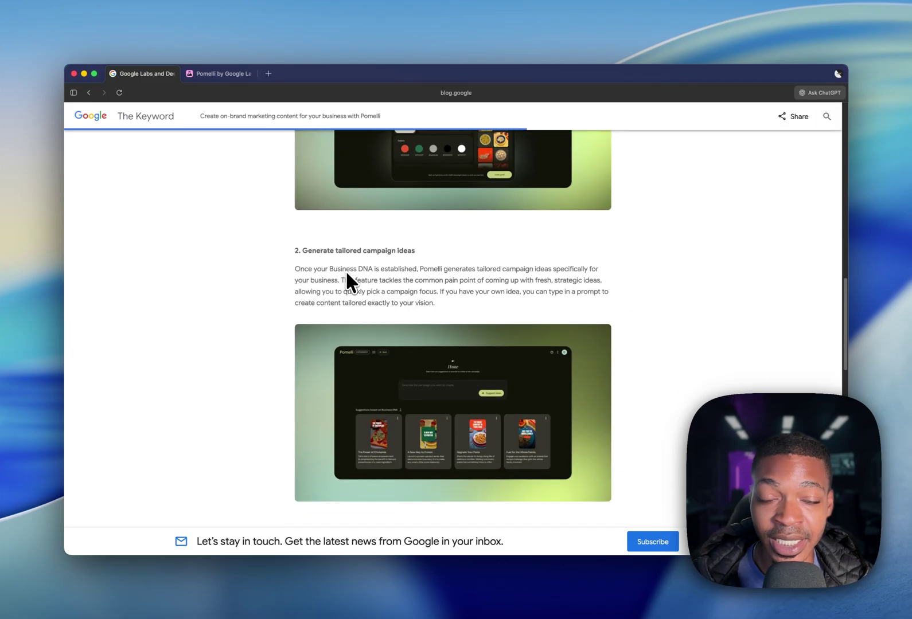
{"action": "scroll", "coordinate": [712, 330], "scroll_direction": "down", "scroll_amount": 6}
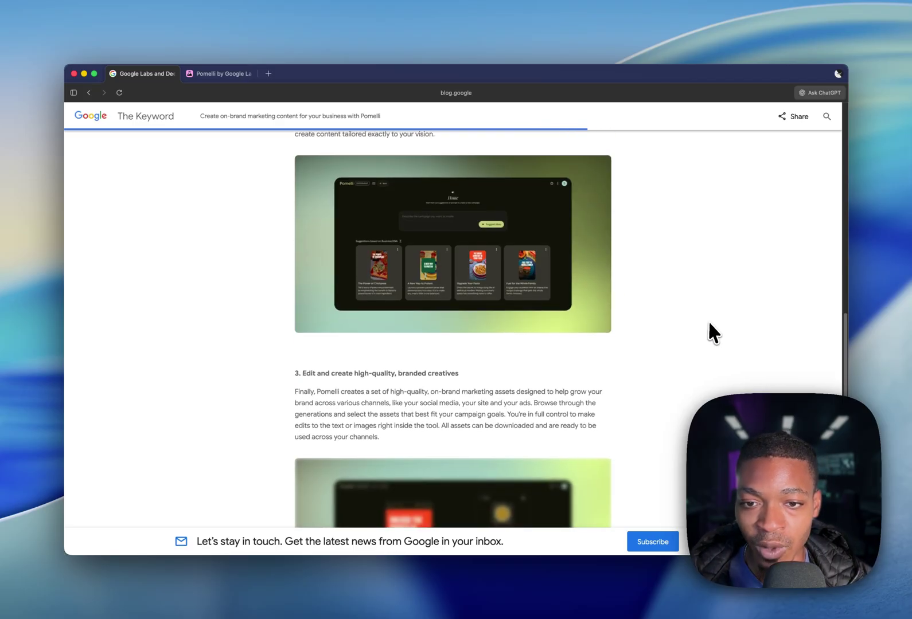
{"action": "scroll", "coordinate": [710, 323], "scroll_direction": "down", "scroll_amount": 1}
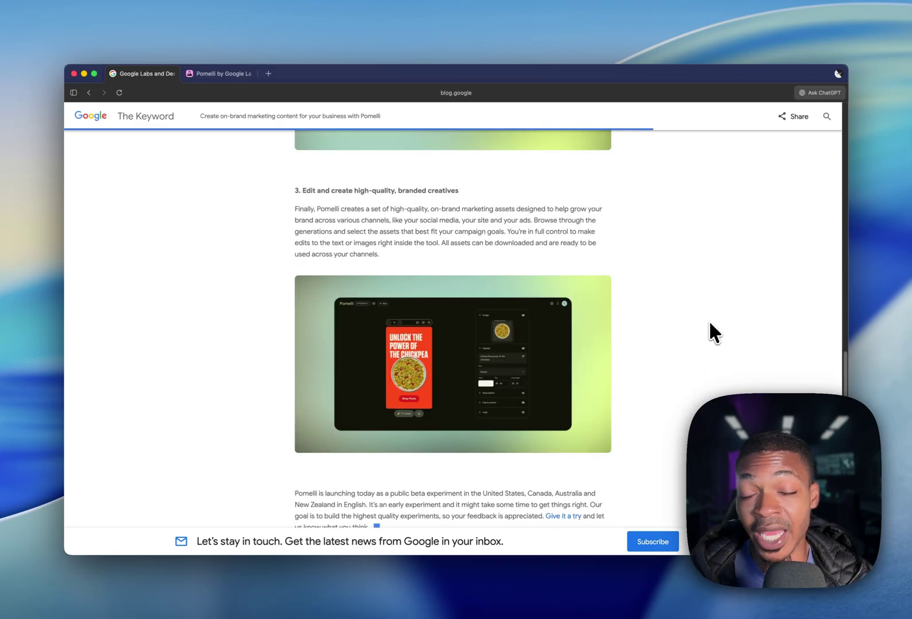
{"action": "scroll", "coordinate": [710, 323], "scroll_direction": "down", "scroll_amount": 5}
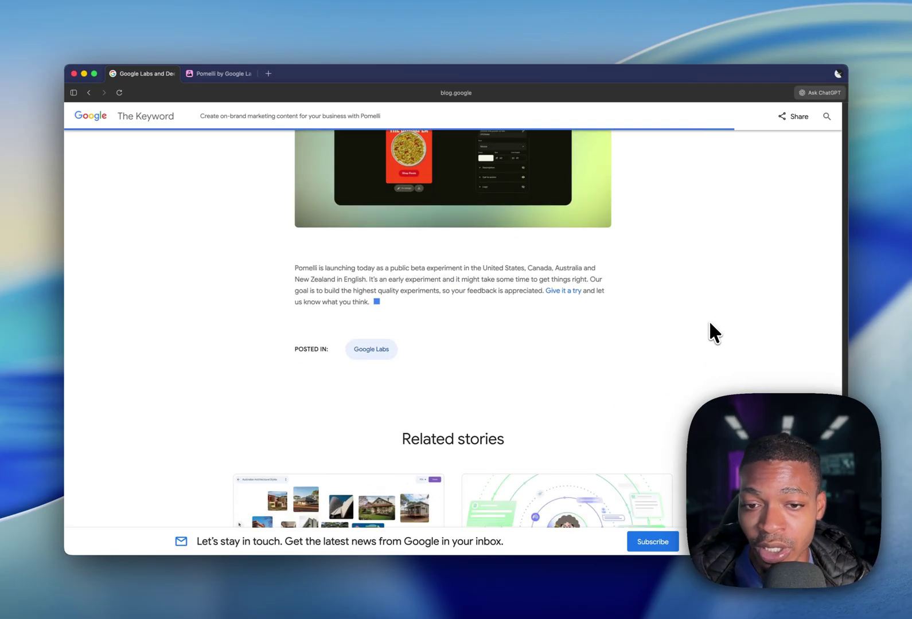
Scroll back up and return to the Pomelli landing page on labs.google.com
{"action": "scroll", "coordinate": [709, 323], "scroll_direction": "up", "scroll_amount": 4}
{"action": "scroll", "coordinate": [709, 332], "scroll_direction": "up", "scroll_amount": 1}
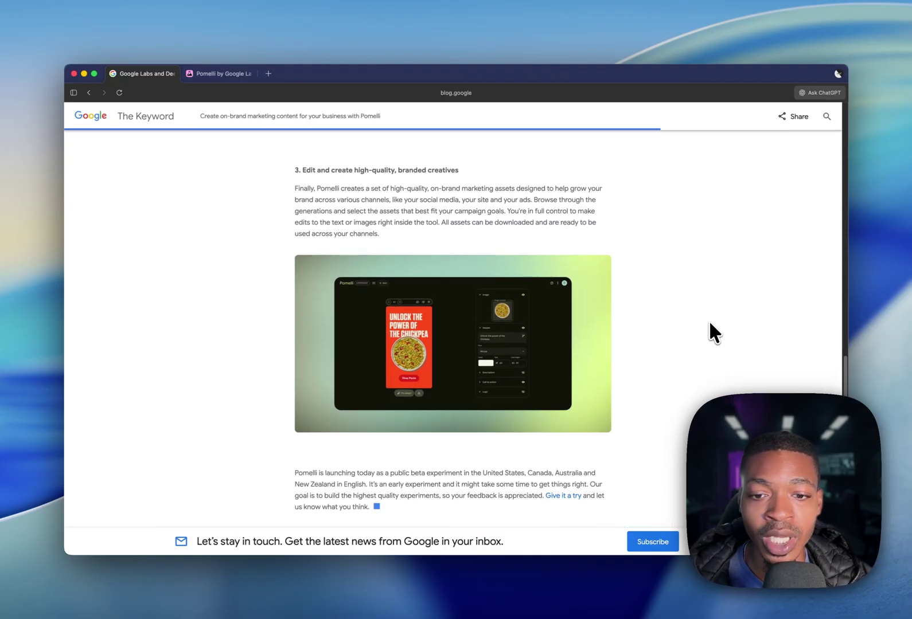
{"action": "scroll", "coordinate": [709, 323], "scroll_direction": "up", "scroll_amount": 1}
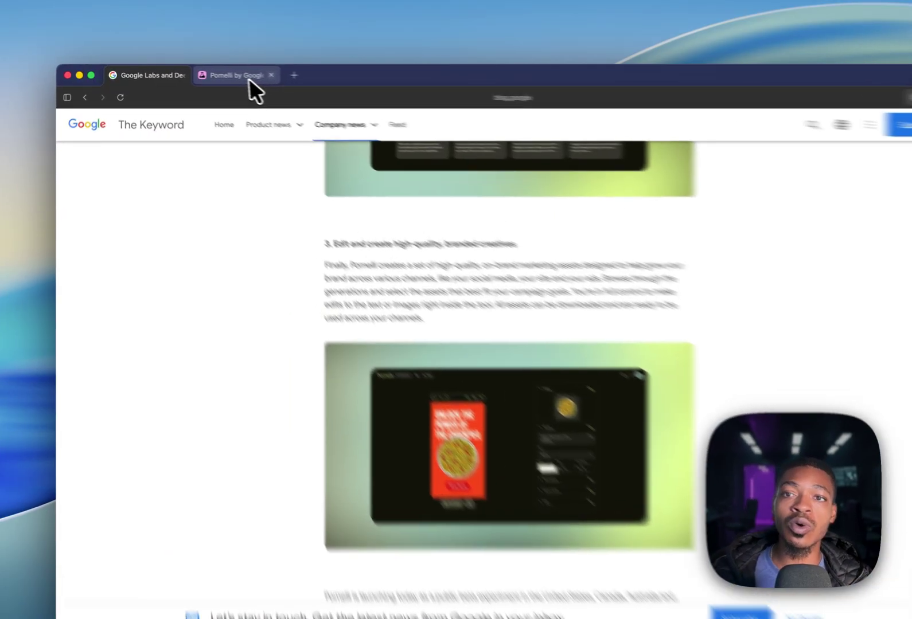
{"action": "left_click", "coordinate": [225, 75]}
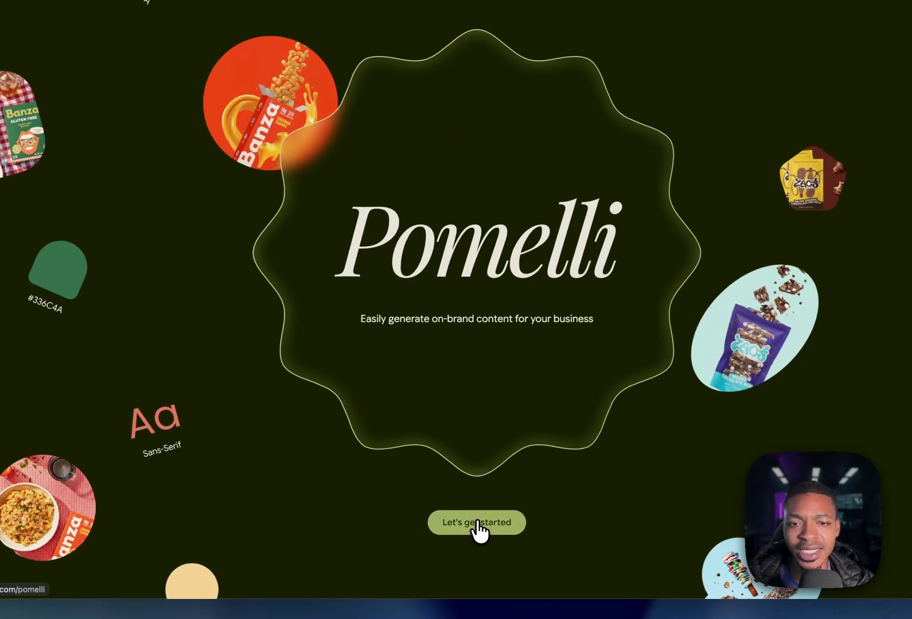
Launch Pomelli with Let's get started, dismiss the high-demand notice, and open the navigation menu
{"action": "left_click", "coordinate": [479, 531]}
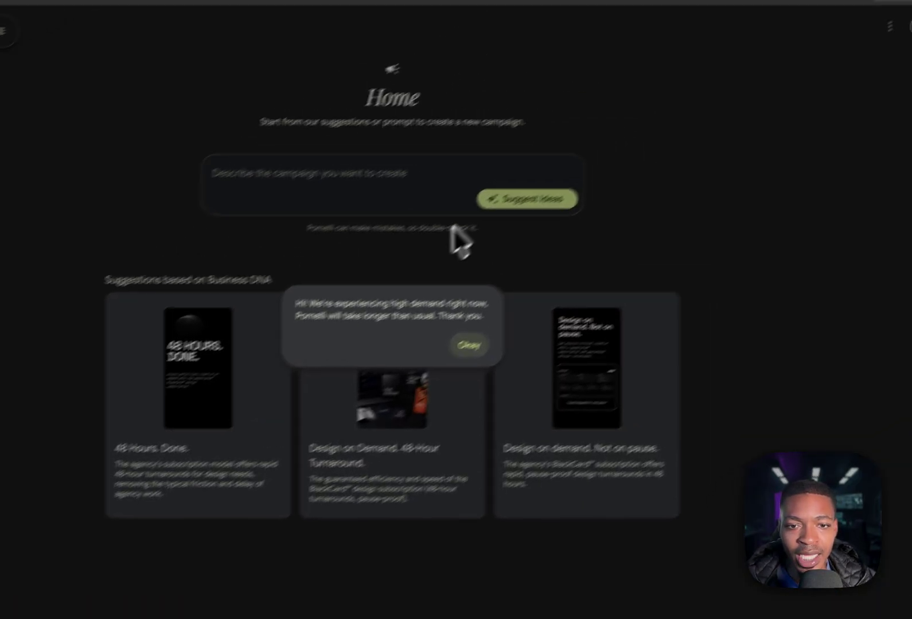
{"action": "left_click", "coordinate": [465, 348]}
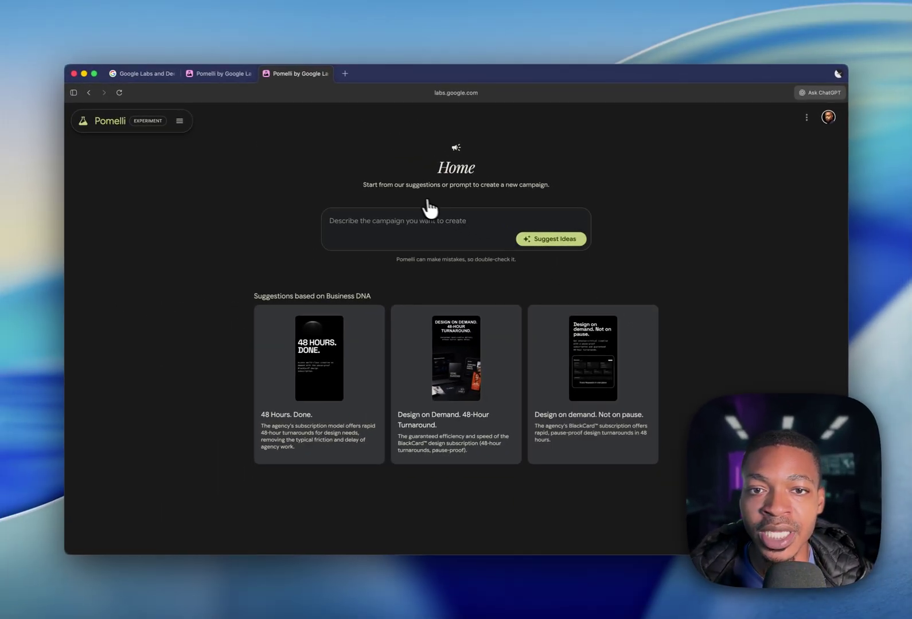
{"action": "left_click", "coordinate": [179, 120]}
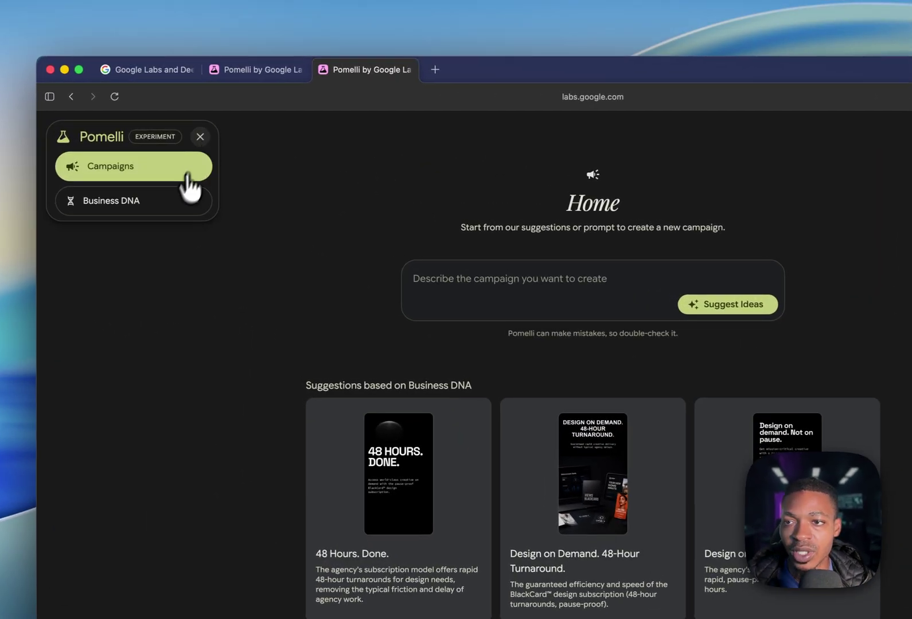
{"action": "left_click", "coordinate": [162, 172]}
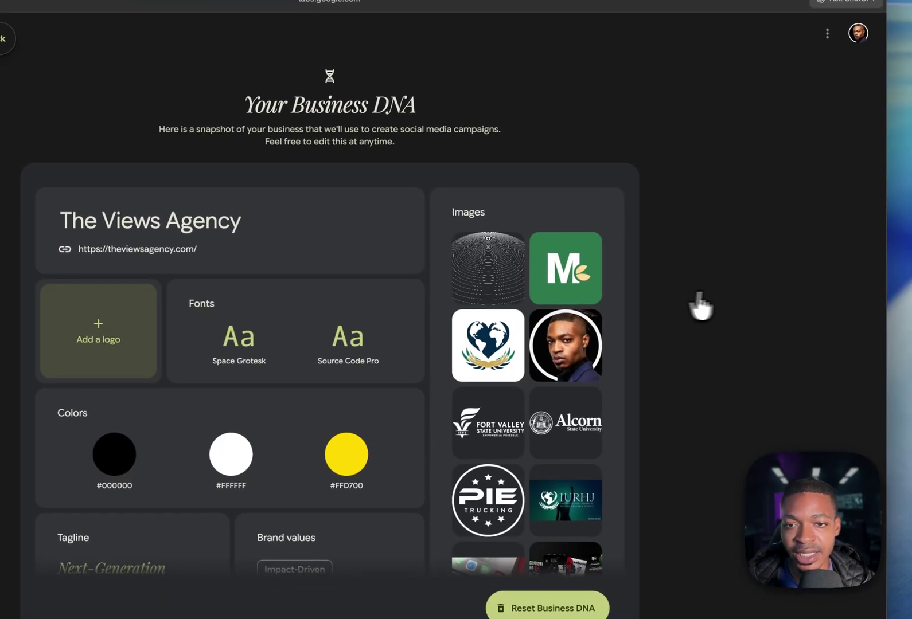
{"action": "scroll", "coordinate": [516, 292], "scroll_direction": "down", "scroll_amount": 2}
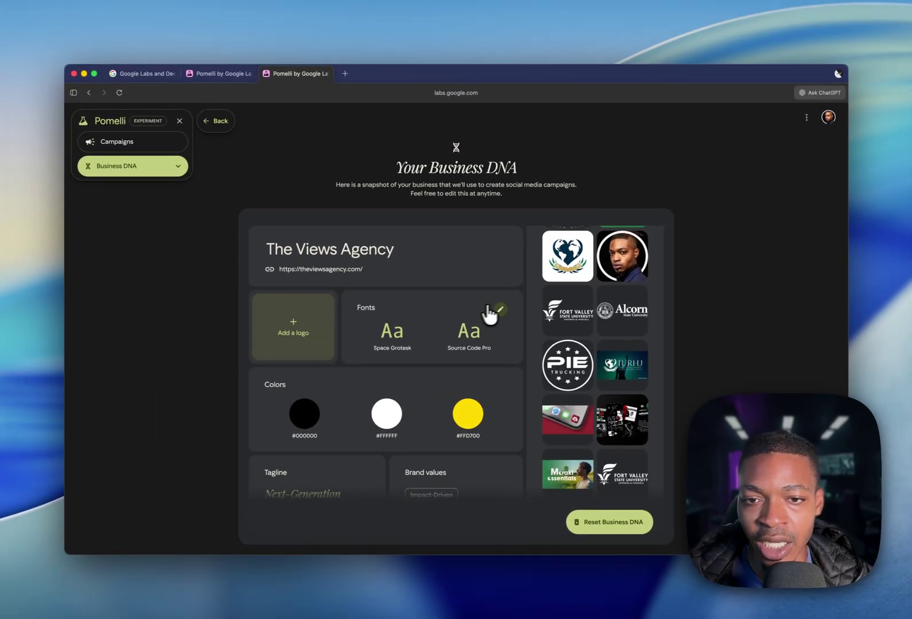
{"action": "scroll", "coordinate": [475, 338], "scroll_direction": "down", "scroll_amount": 2}
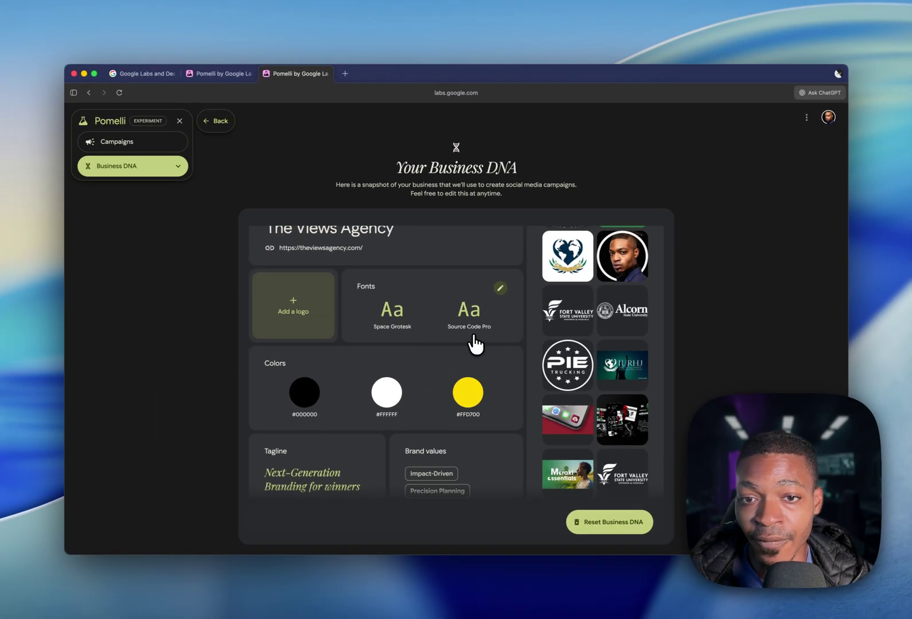
{"action": "scroll", "coordinate": [475, 343], "scroll_direction": "down", "scroll_amount": 4}
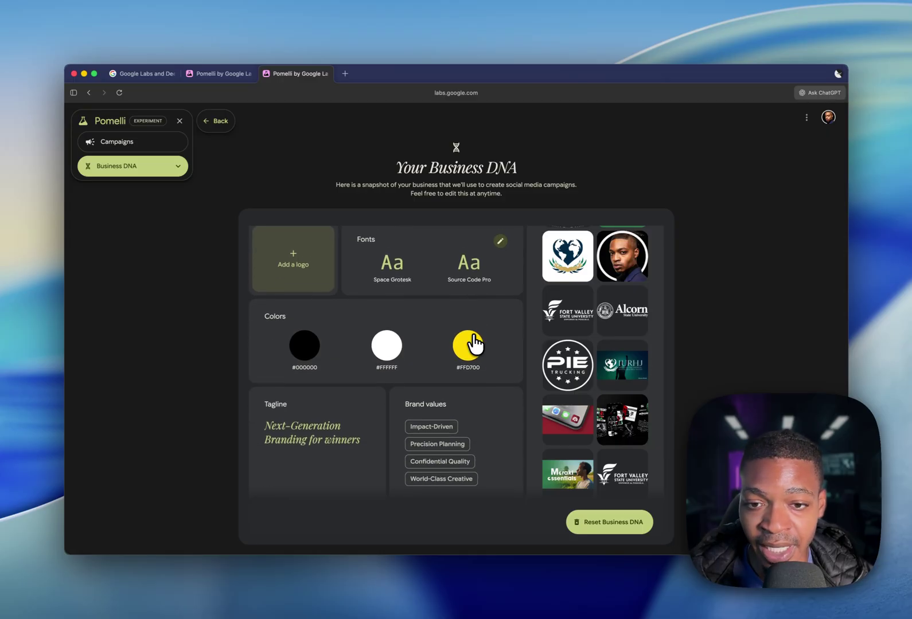
{"action": "scroll", "coordinate": [334, 388], "scroll_direction": "down", "scroll_amount": 3}
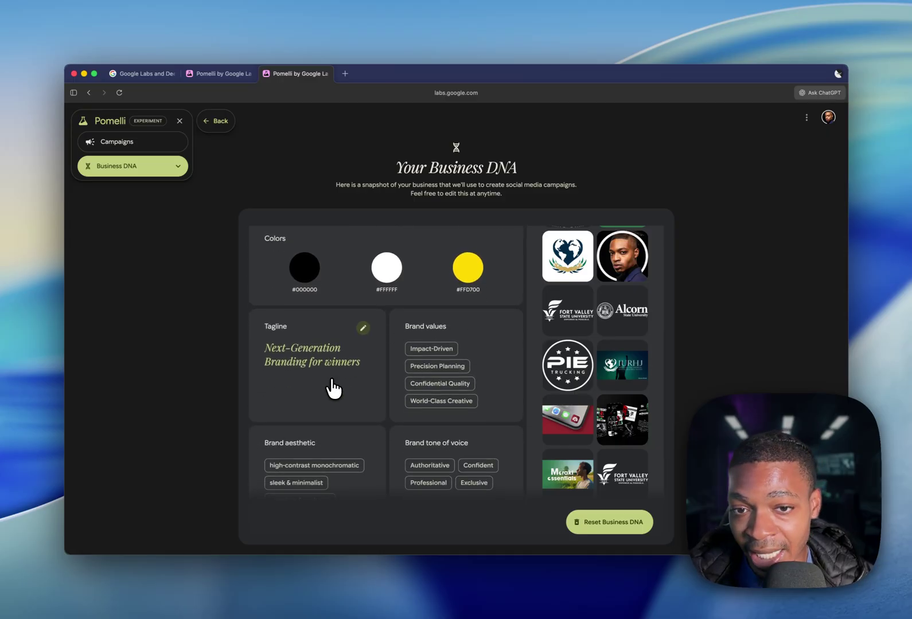
{"action": "scroll", "coordinate": [415, 356], "scroll_direction": "down", "scroll_amount": 2}
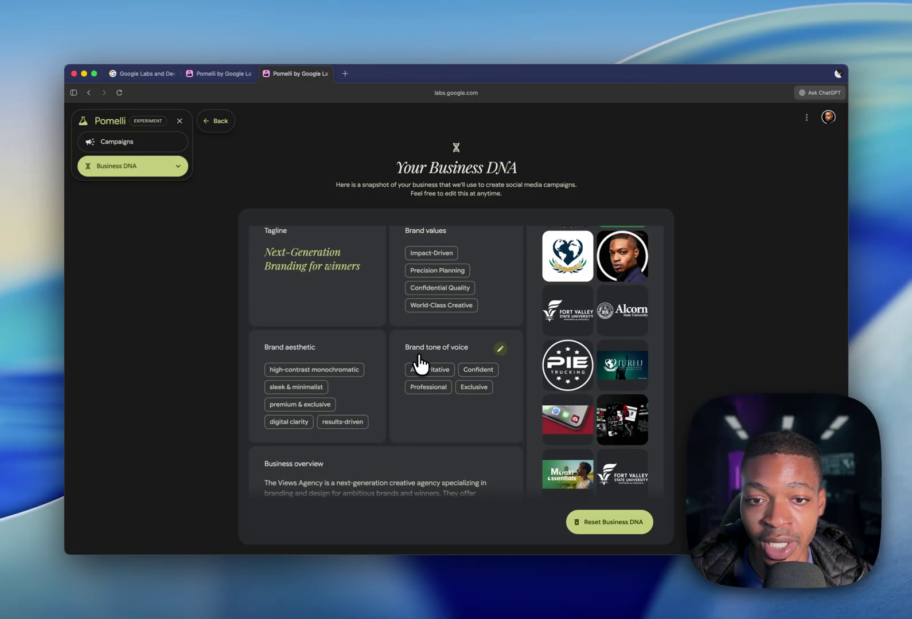
{"action": "scroll", "coordinate": [420, 364], "scroll_direction": "down", "scroll_amount": 3}
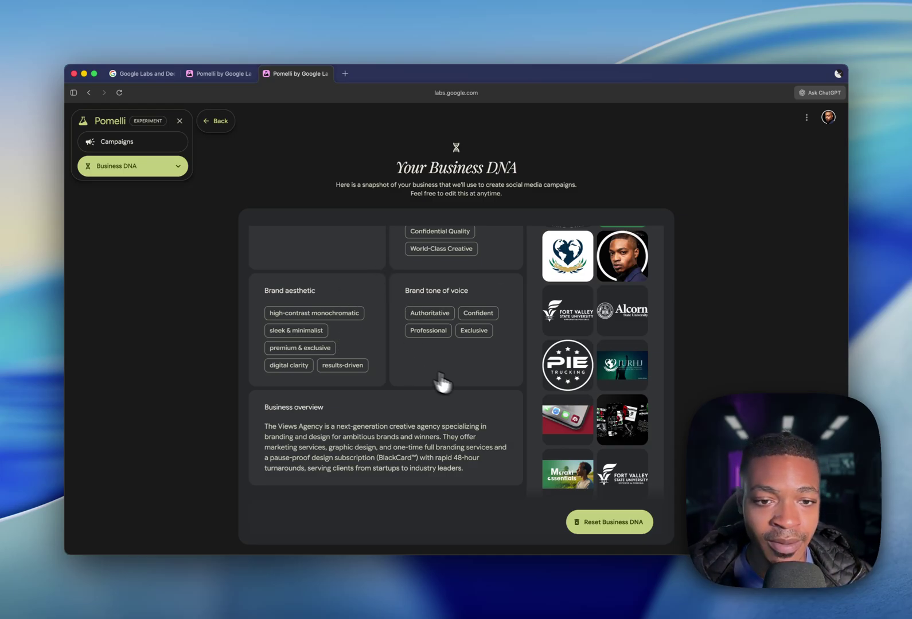
{"action": "scroll", "coordinate": [547, 404], "scroll_direction": "up", "scroll_amount": 3}
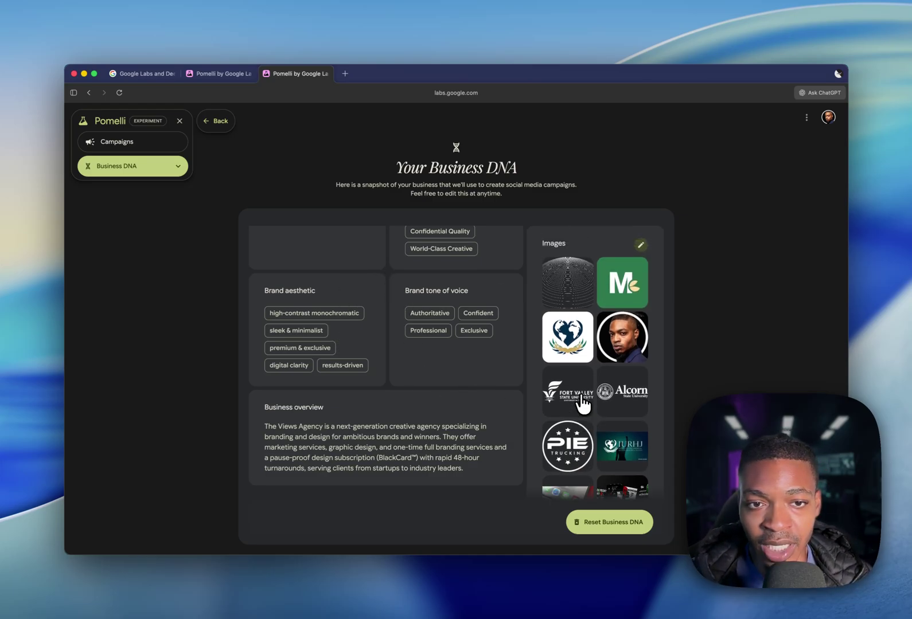
{"action": "scroll", "coordinate": [585, 396], "scroll_direction": "down", "scroll_amount": 5}
{"action": "scroll", "coordinate": [582, 403], "scroll_direction": "down", "scroll_amount": 5}
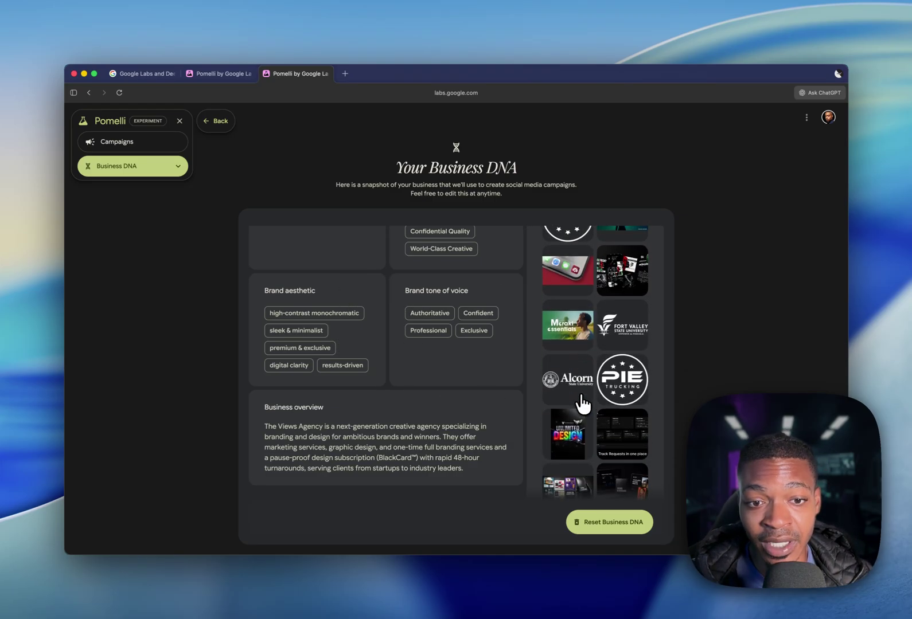
{"action": "scroll", "coordinate": [582, 403], "scroll_direction": "down", "scroll_amount": 3}
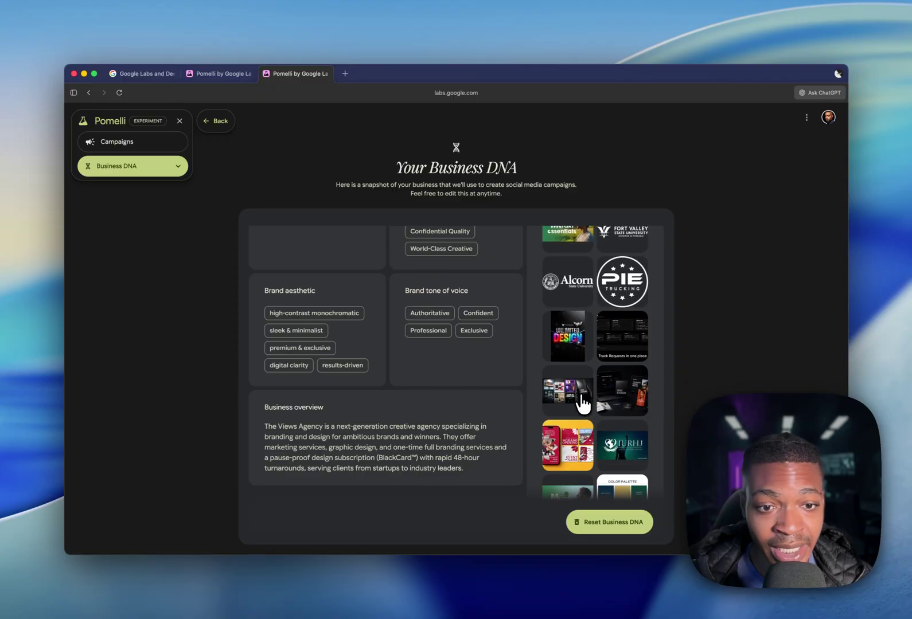
{"action": "scroll", "coordinate": [616, 354], "scroll_direction": "down", "scroll_amount": 2}
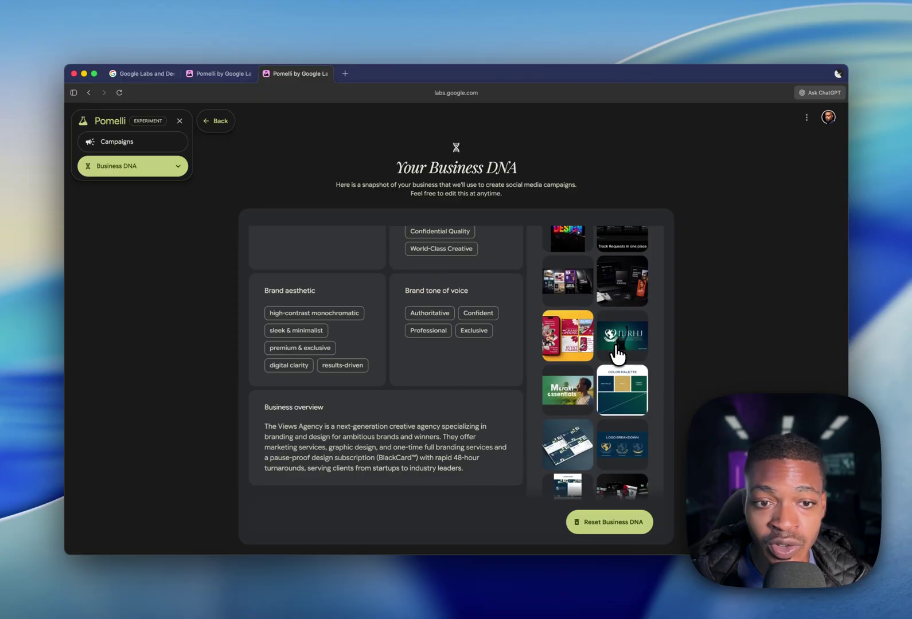
{"action": "scroll", "coordinate": [385, 389], "scroll_direction": "up", "scroll_amount": 5}
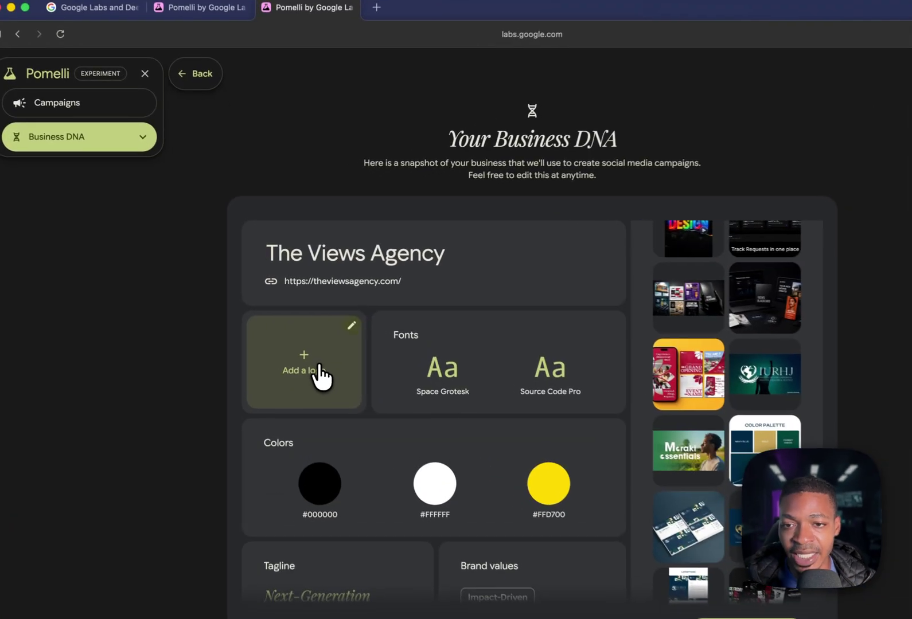
Start adding a logo by uploading an image, browsing the TVA-Inside folder
{"action": "left_click", "coordinate": [302, 338]}
{"action": "left_click", "coordinate": [442, 305]}
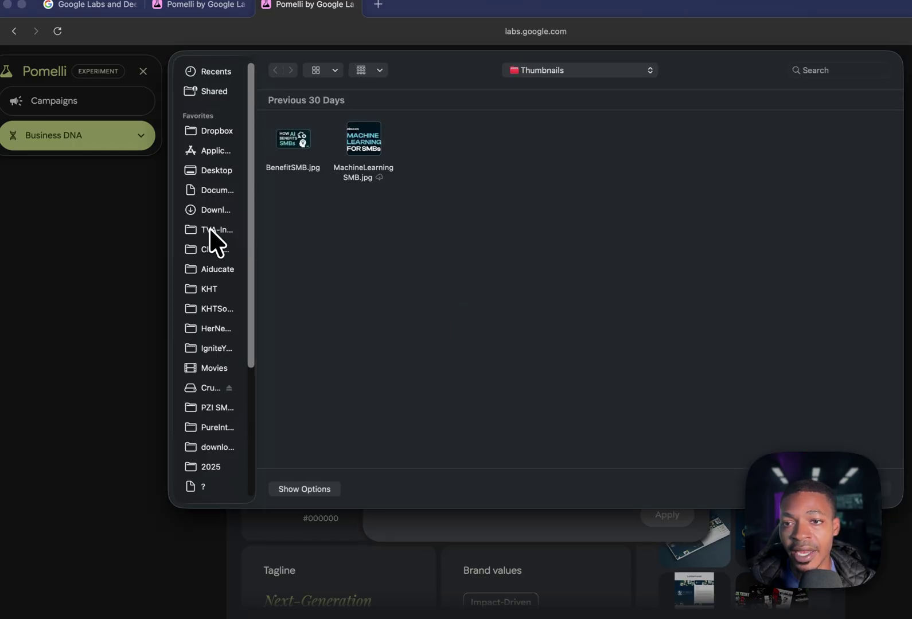
{"action": "left_click", "coordinate": [209, 229]}
{"action": "scroll", "coordinate": [633, 290], "scroll_direction": "down", "scroll_amount": 15}
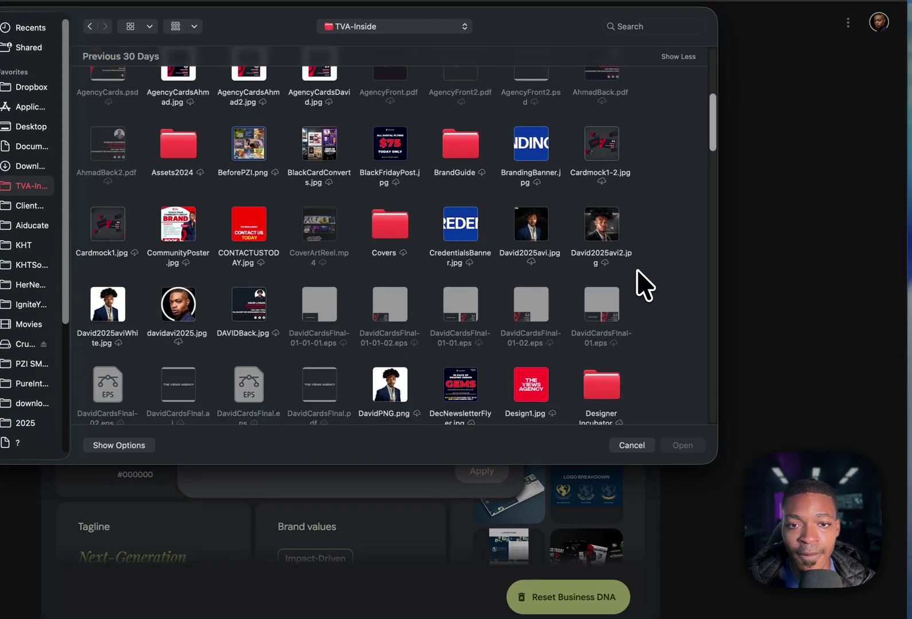
{"action": "scroll", "coordinate": [663, 302], "scroll_direction": "down", "scroll_amount": 5}
{"action": "scroll", "coordinate": [658, 290], "scroll_direction": "down", "scroll_amount": 3}
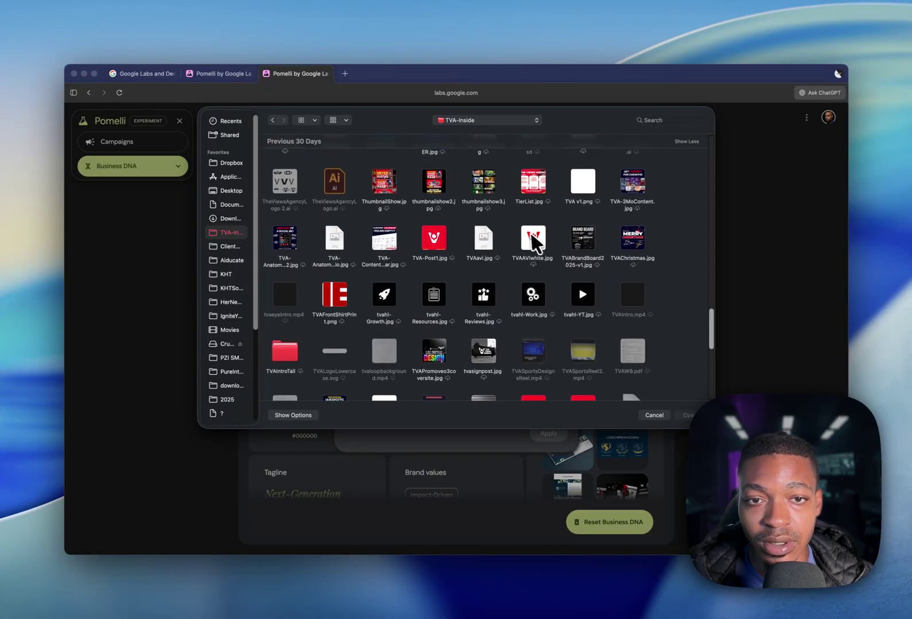
{"action": "scroll", "coordinate": [534, 247], "scroll_direction": "down", "scroll_amount": 5}
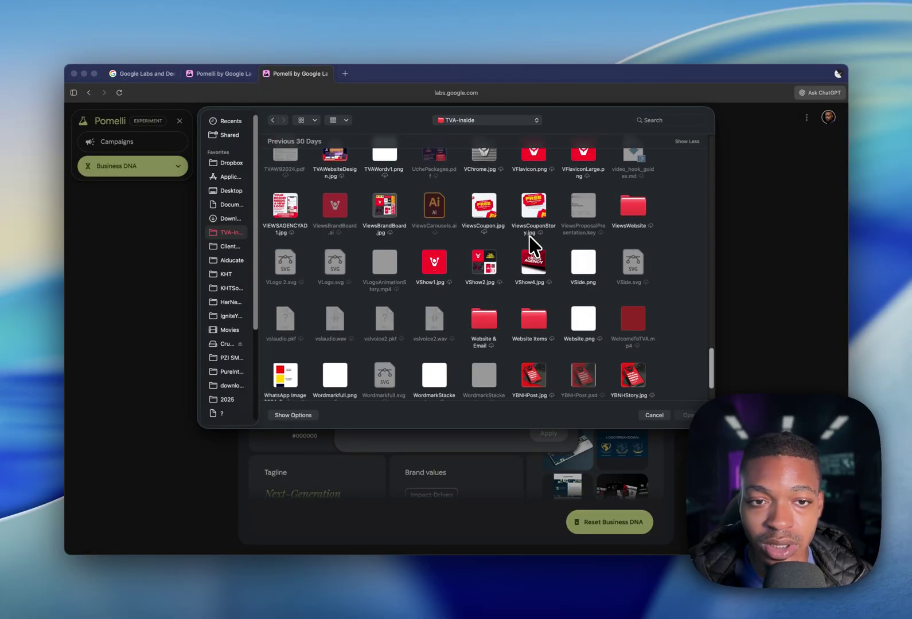
{"action": "scroll", "coordinate": [584, 290], "scroll_direction": "up", "scroll_amount": 3}
{"action": "scroll", "coordinate": [402, 270], "scroll_direction": "up", "scroll_amount": 3}
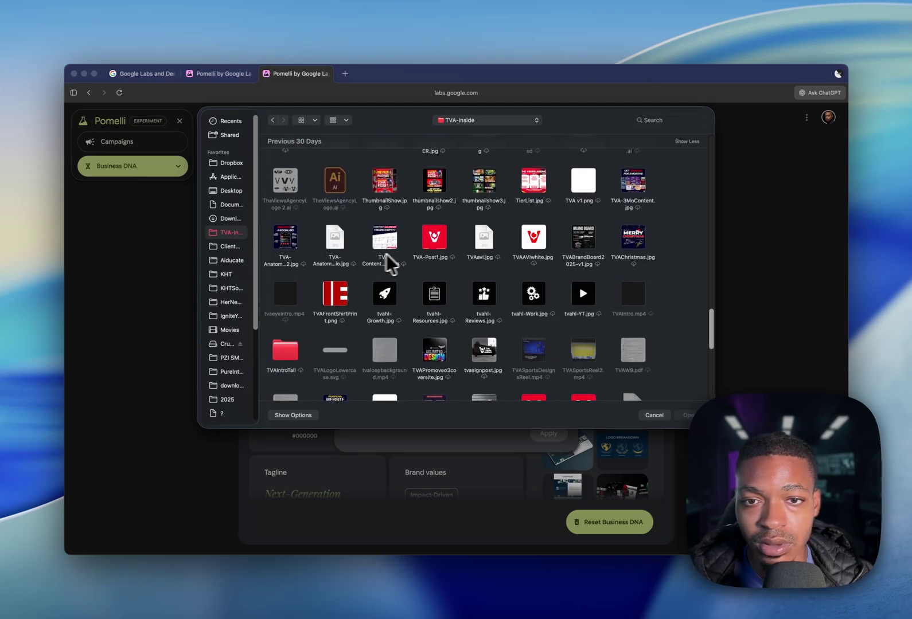
{"action": "scroll", "coordinate": [354, 241], "scroll_direction": "up", "scroll_amount": 3}
Upload TVA v1.png and apply it as The Views Agency's logo
{"action": "double_click", "coordinate": [582, 310]}
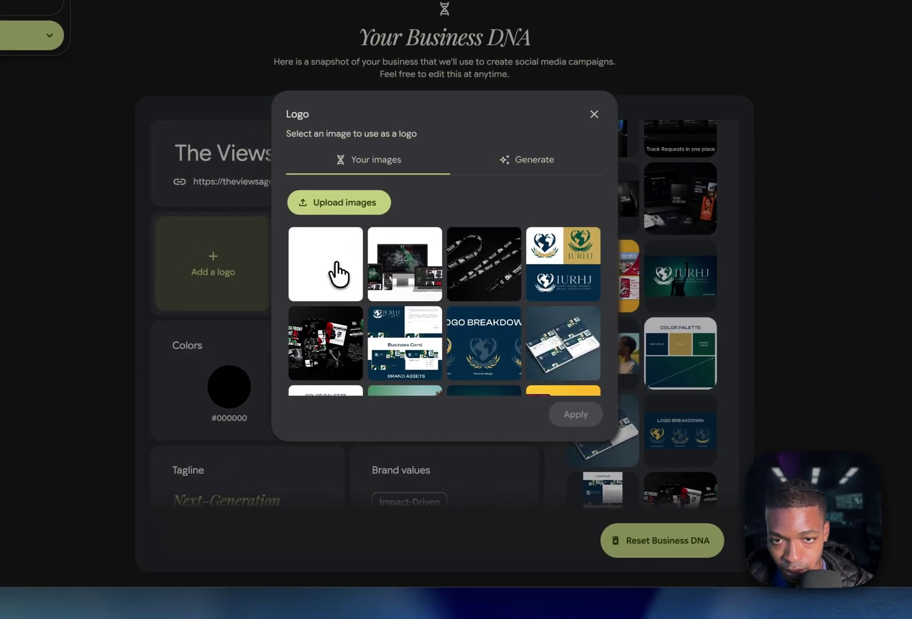
{"action": "left_click", "coordinate": [338, 269]}
{"action": "left_click", "coordinate": [573, 415]}
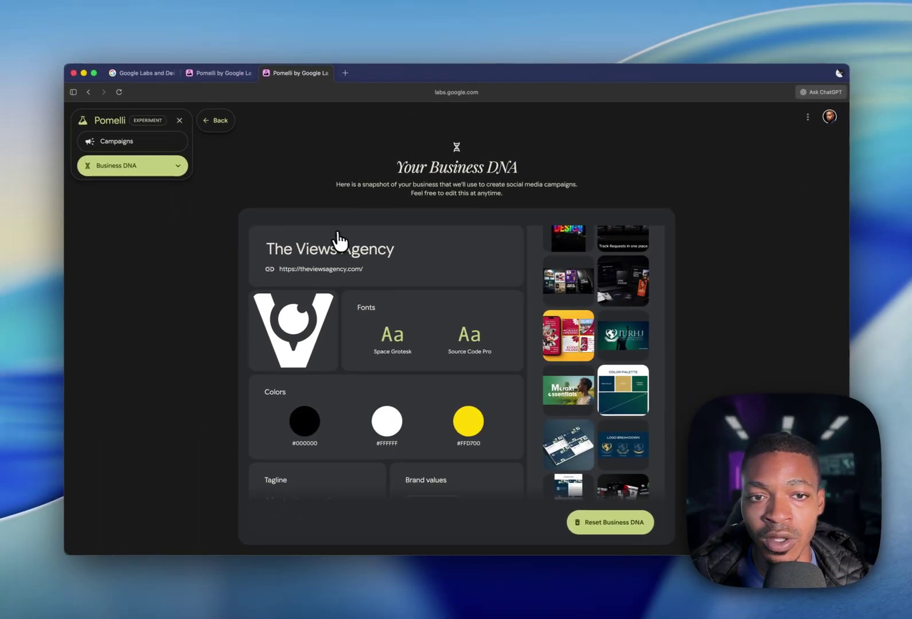
Go back to the Home page showing suggestions like "48 Hours. Done."
{"action": "scroll", "coordinate": [347, 243], "scroll_direction": "down", "scroll_amount": 3}
{"action": "scroll", "coordinate": [349, 245], "scroll_direction": "up", "scroll_amount": 3}
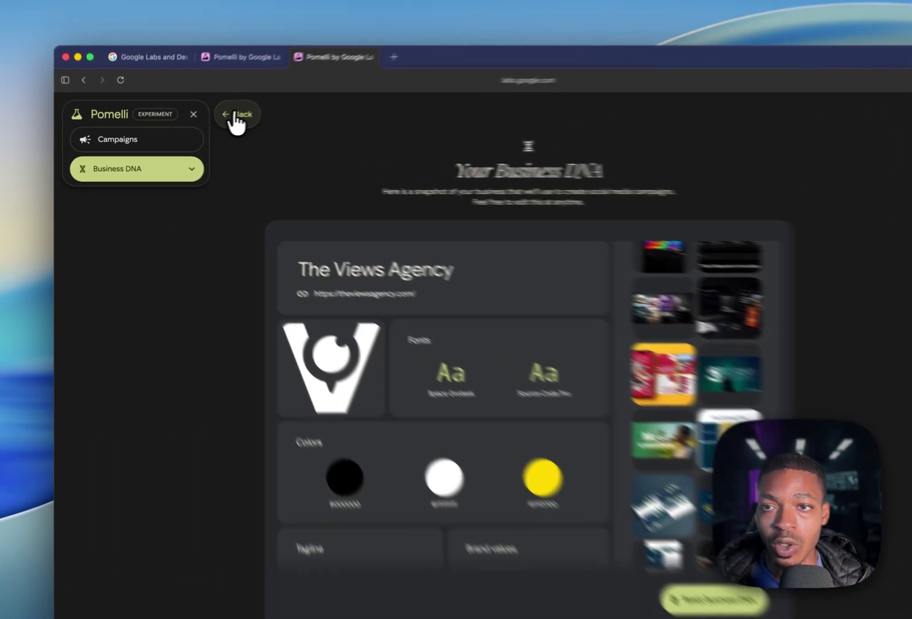
{"action": "left_click", "coordinate": [216, 121]}
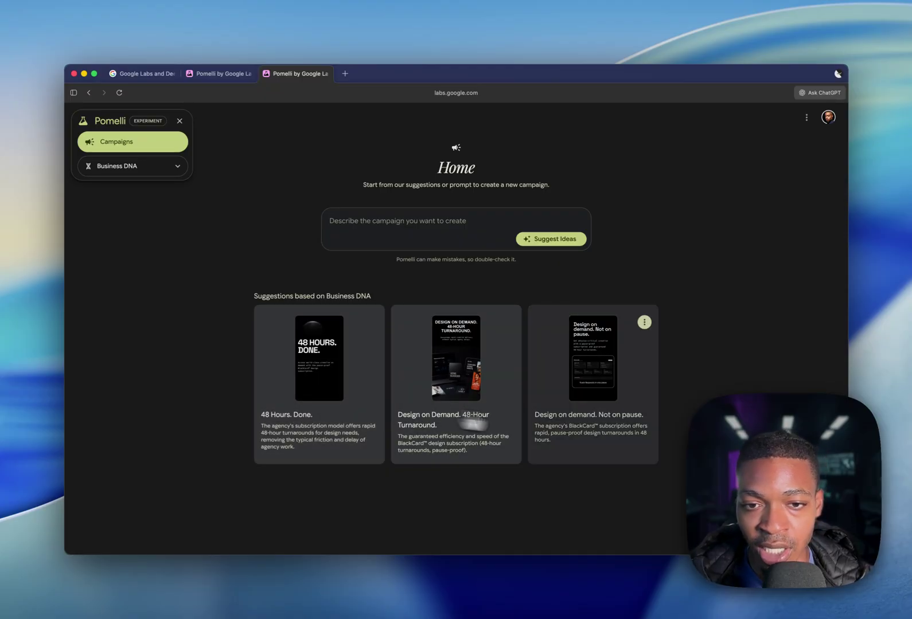
Open the first "Design on Demand. 48-Hour Turnaround." creative and expand its Header settings
{"action": "left_click", "coordinate": [448, 400]}
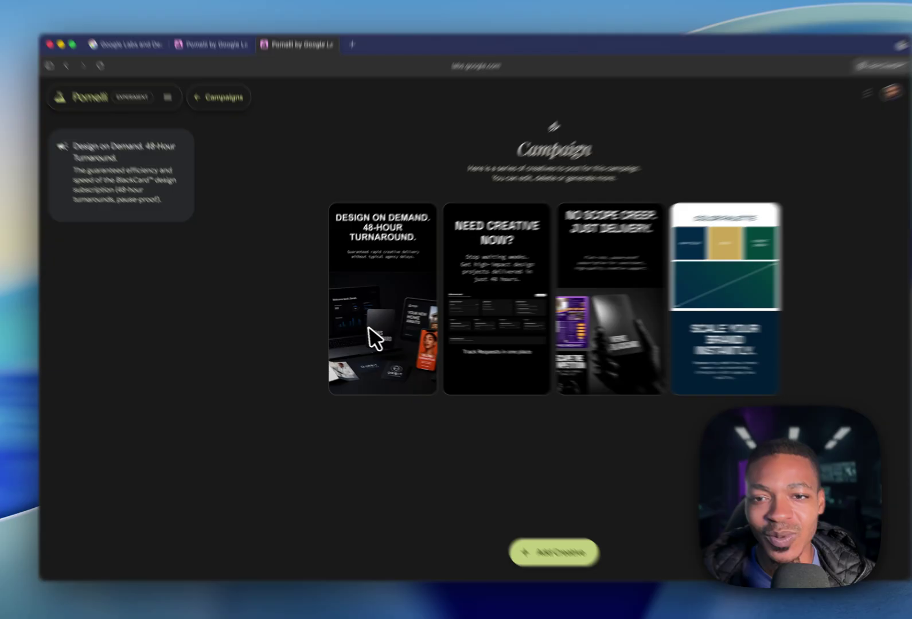
{"action": "left_click", "coordinate": [368, 339]}
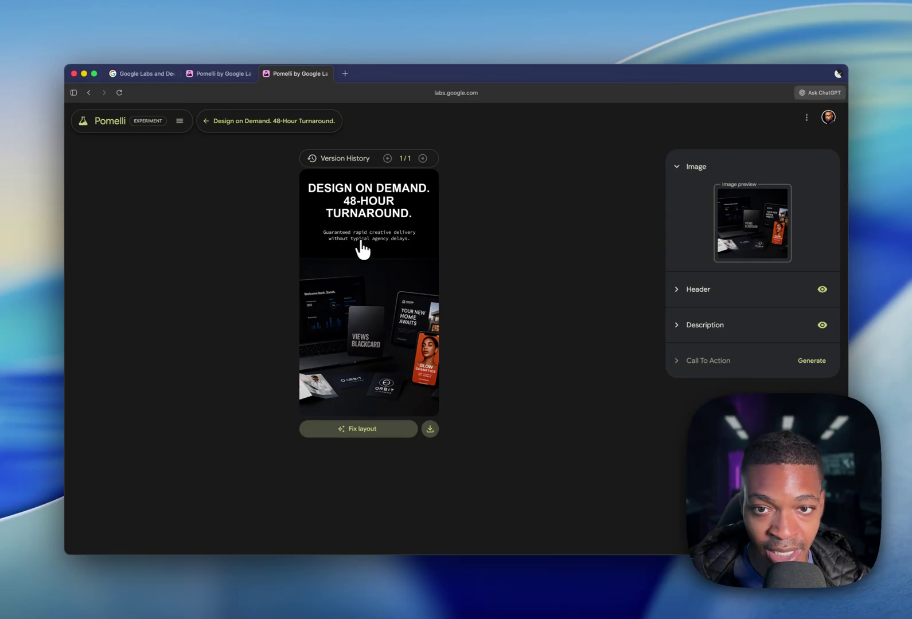
{"action": "left_click", "coordinate": [679, 289]}
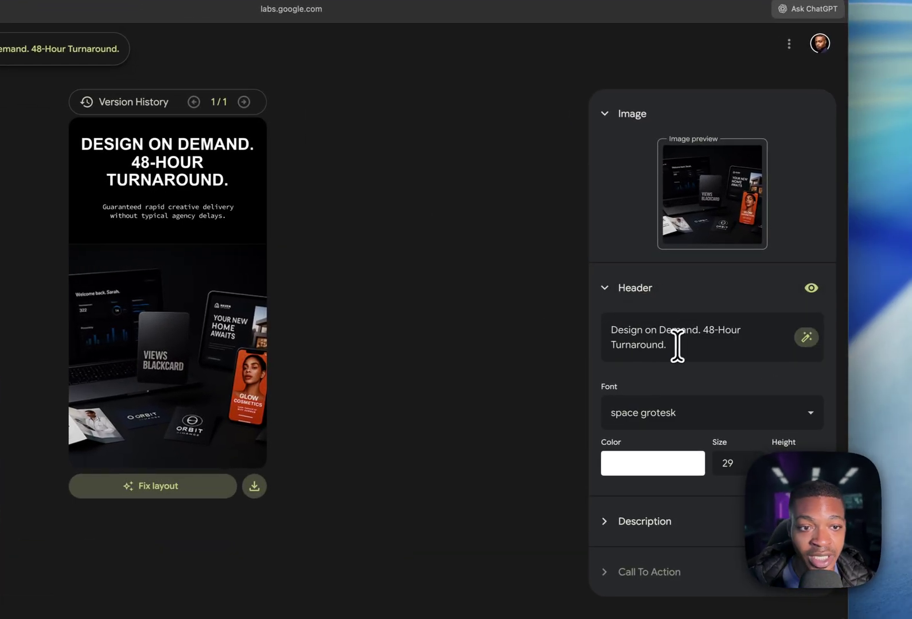
Change the header to "STOP WASTING DESIGN TIME", keeping space grotesk as its font
{"action": "left_click_drag", "start_coordinate": [696, 342], "coordinate": [549, 339]}
{"action": "type", "text": "STOP W"}
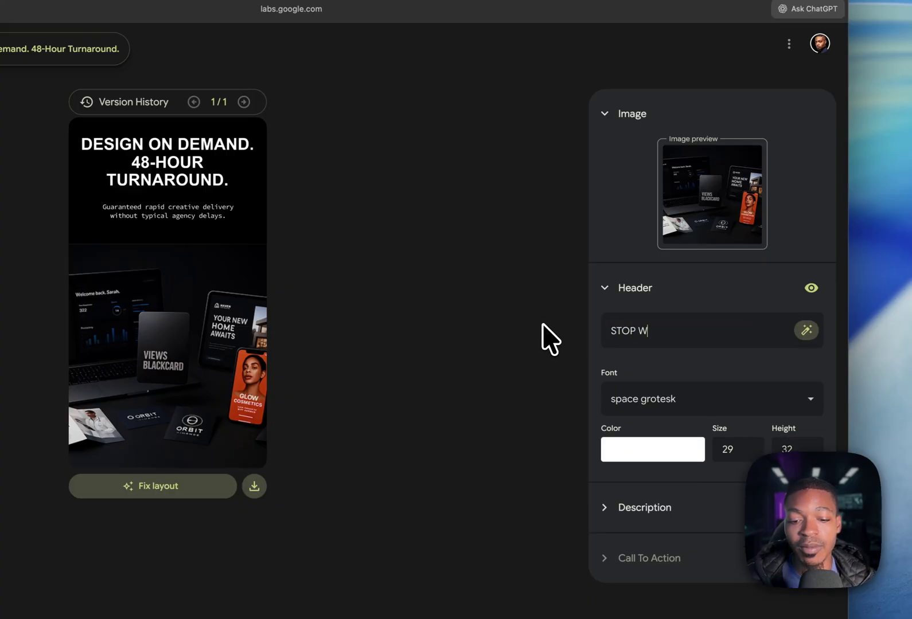
{"action": "type", "text": "AST"}
{"action": "type", "text": "ING DES"}
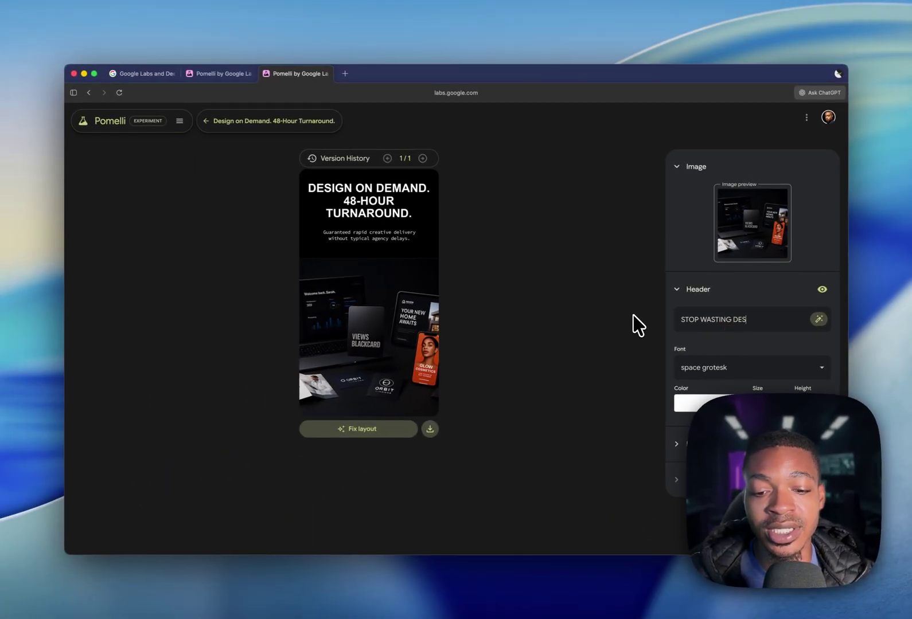
{"action": "type", "text": "IGN TIME"}
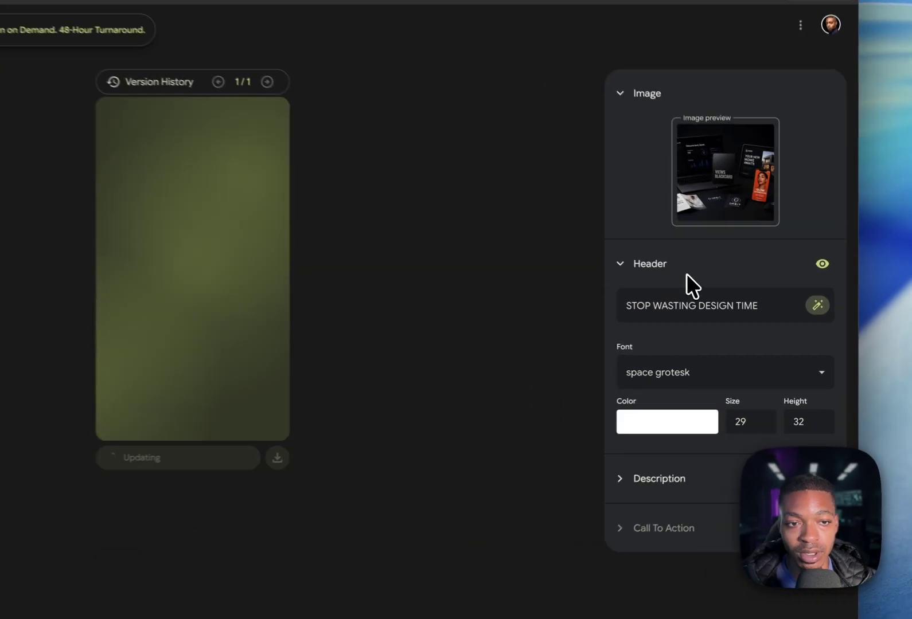
{"action": "left_click", "coordinate": [687, 273]}
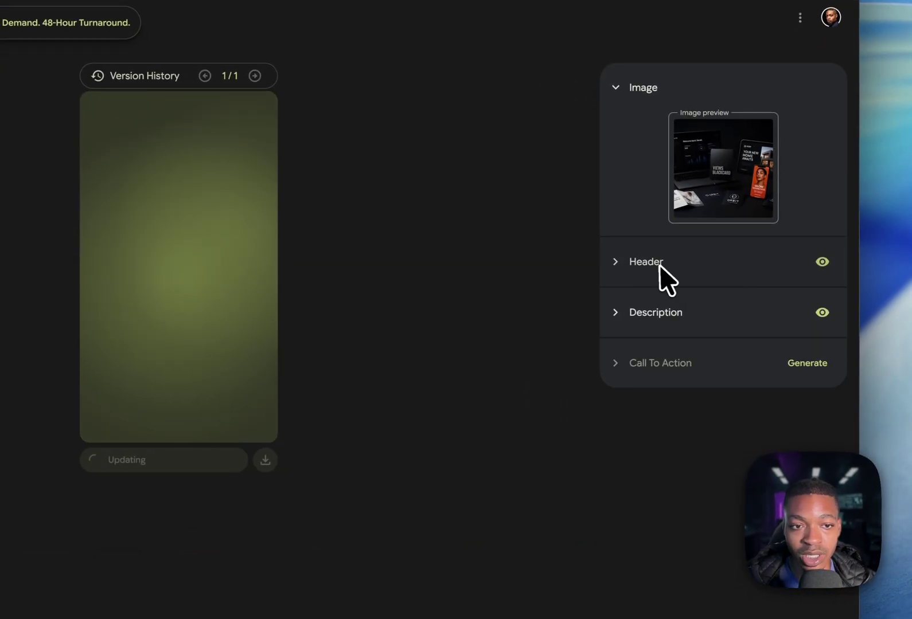
{"action": "left_click", "coordinate": [659, 264]}
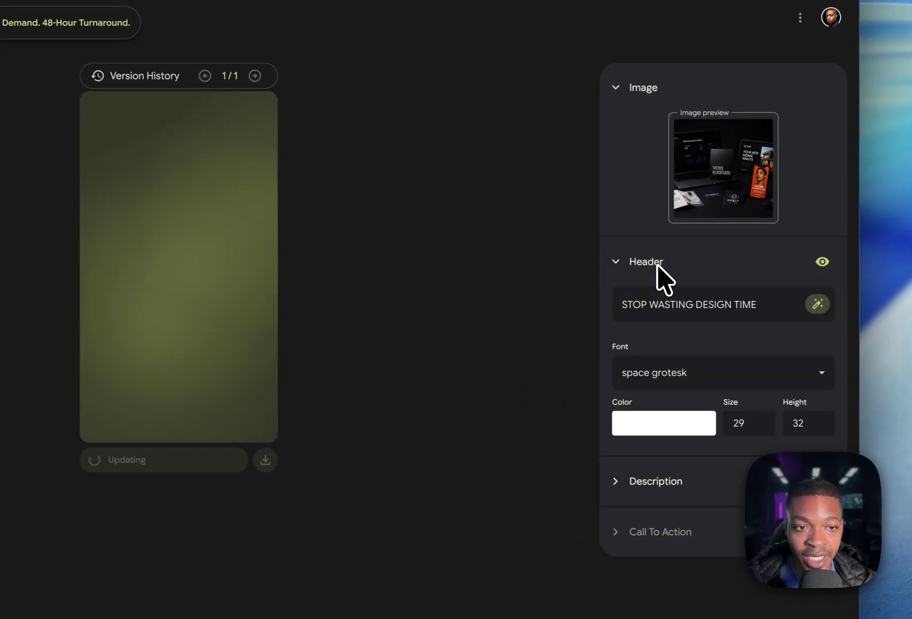
{"action": "left_click", "coordinate": [703, 372]}
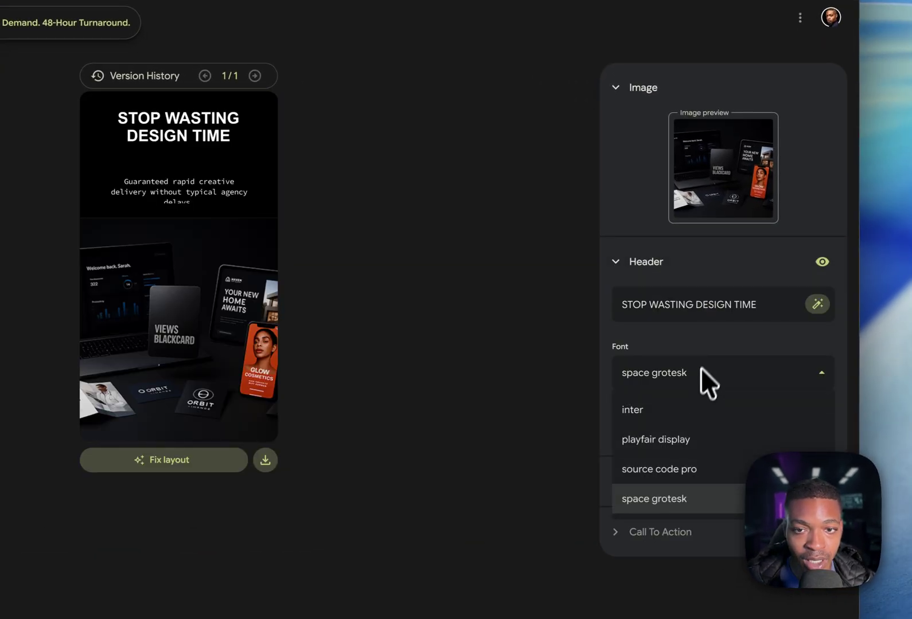
{"action": "left_click", "coordinate": [709, 339]}
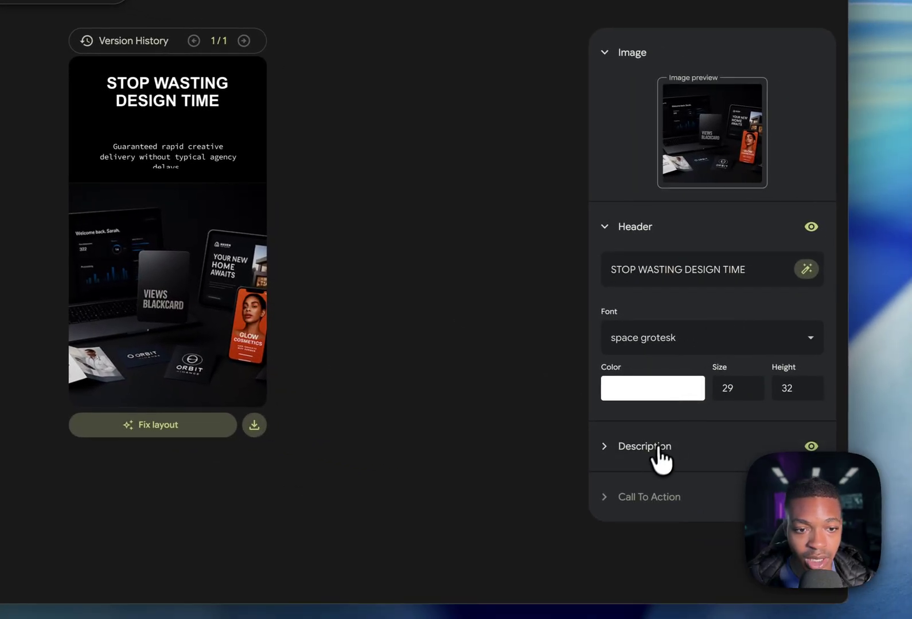
Open the Description settings, run Fix layout, and return to the campaign's creatives
{"action": "left_click", "coordinate": [660, 453]}
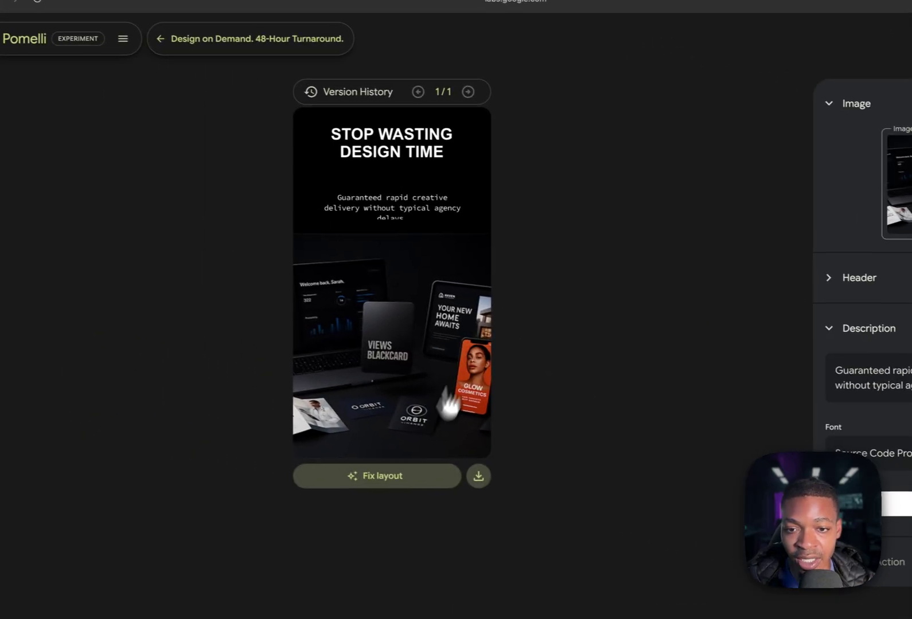
{"action": "left_click", "coordinate": [400, 485]}
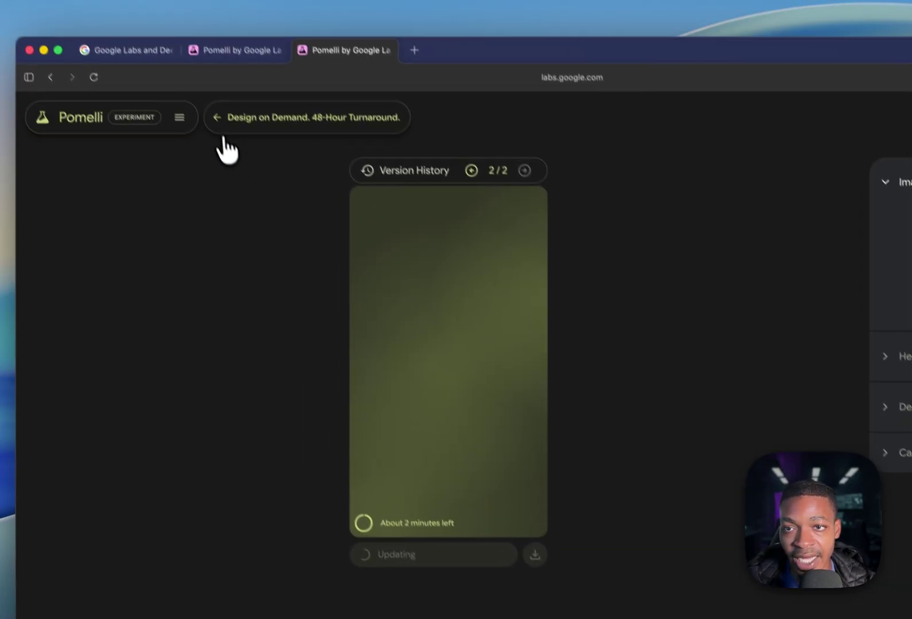
{"action": "left_click", "coordinate": [167, 41]}
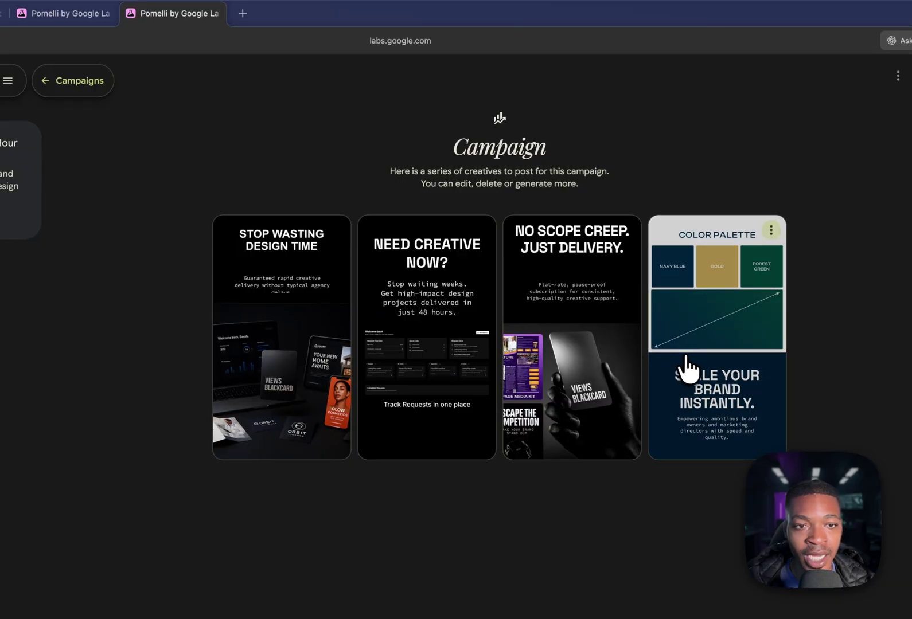
View the "Need Creative Now?" creative, then go back to the Campaigns home
{"action": "left_click", "coordinate": [462, 351]}
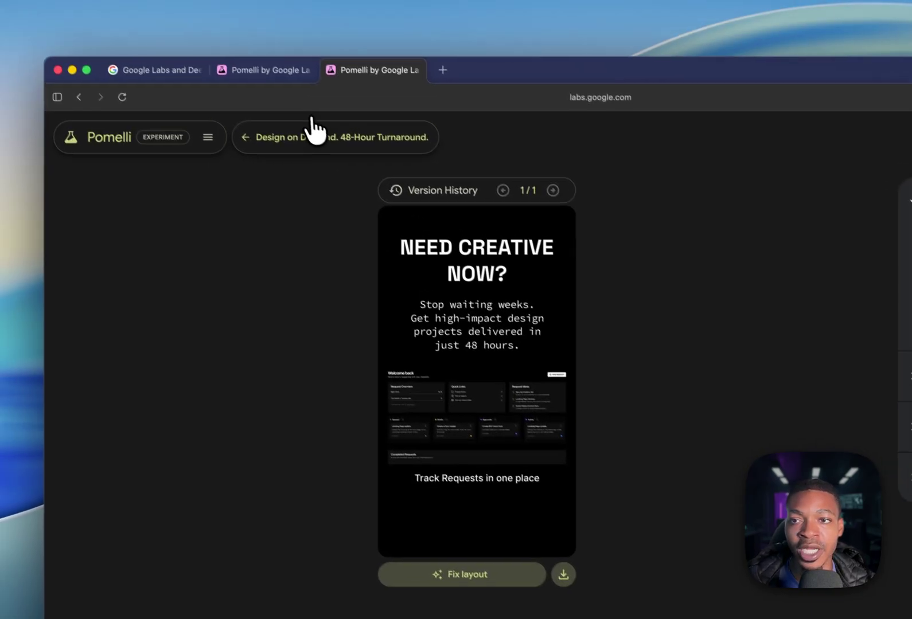
{"action": "left_click", "coordinate": [252, 141]}
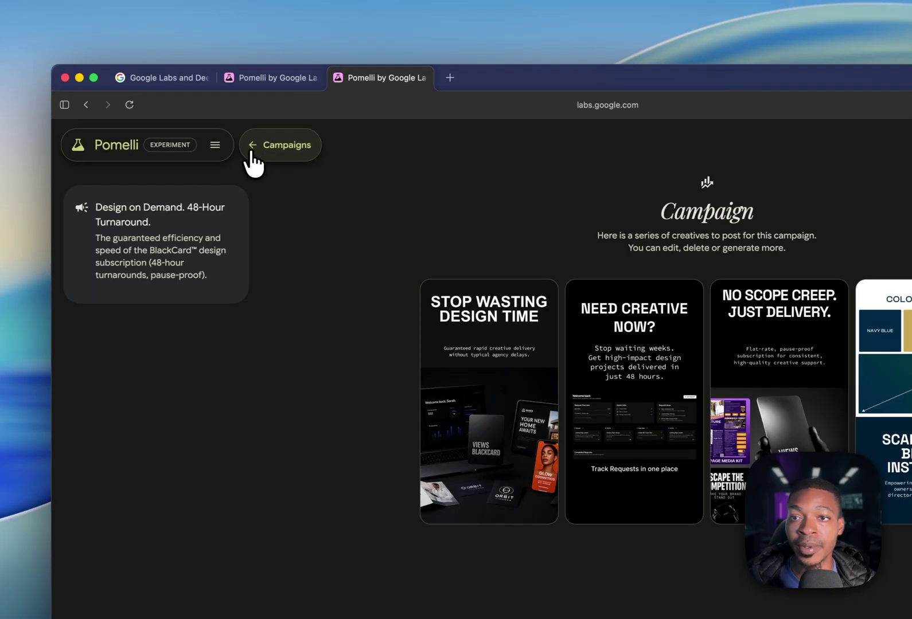
{"action": "left_click", "coordinate": [207, 137]}
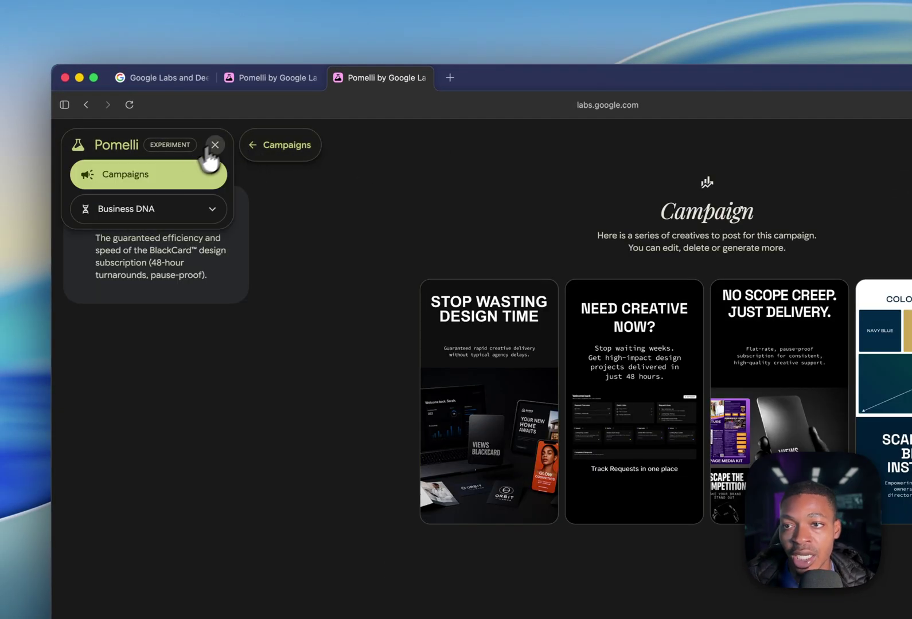
{"action": "left_click", "coordinate": [166, 178]}
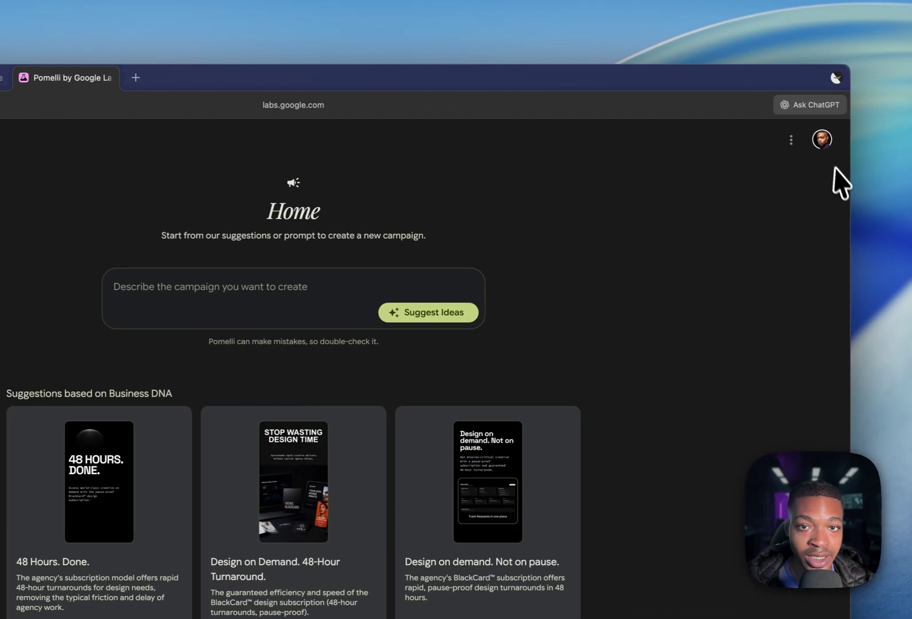
Reset the Business DNA, confirming Delete all to remove it and its campaigns
{"action": "left_click", "coordinate": [205, 135]}
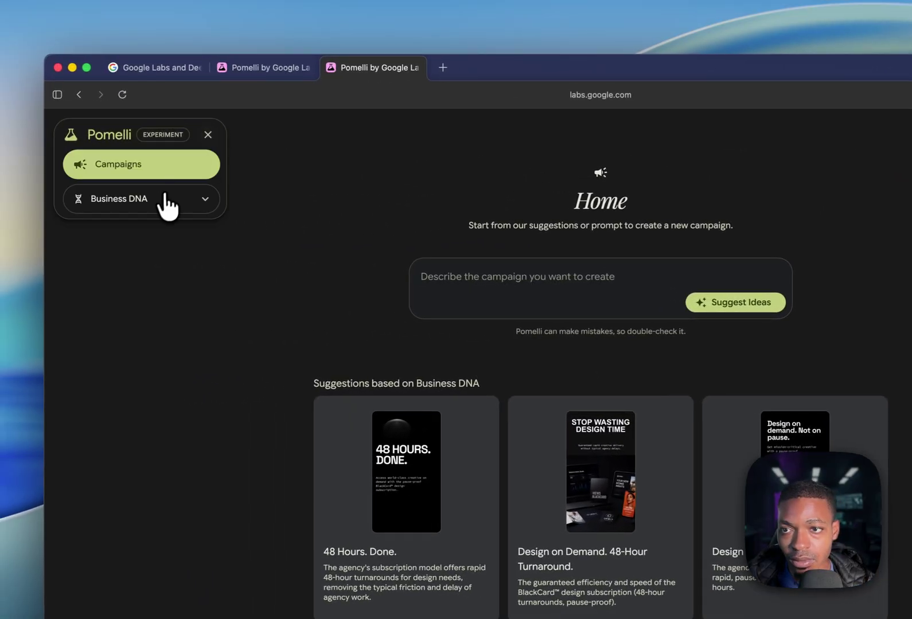
{"action": "left_click", "coordinate": [166, 204]}
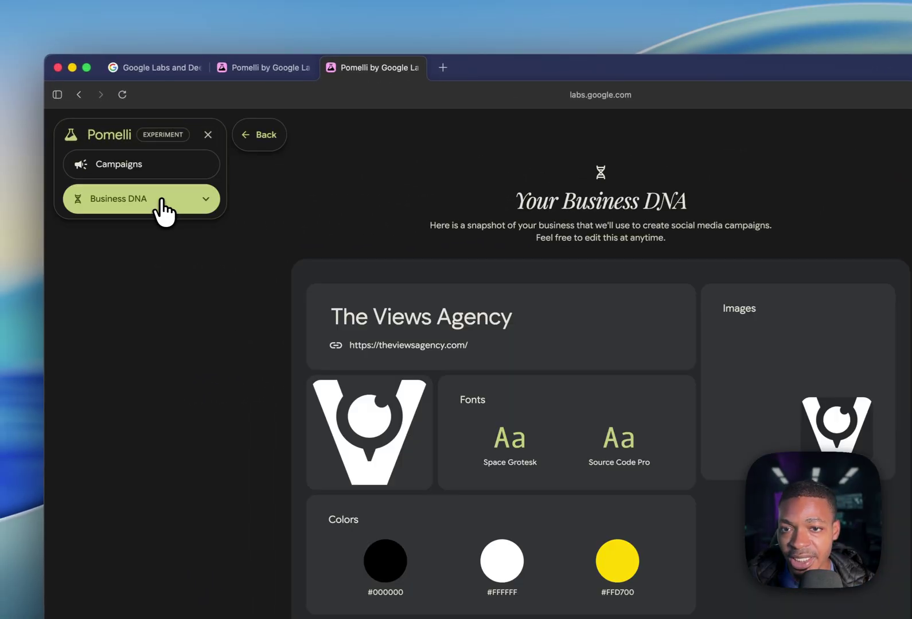
{"action": "scroll", "coordinate": [591, 491], "scroll_direction": "down", "scroll_amount": 8}
{"action": "scroll", "coordinate": [536, 440], "scroll_direction": "up", "scroll_amount": 7}
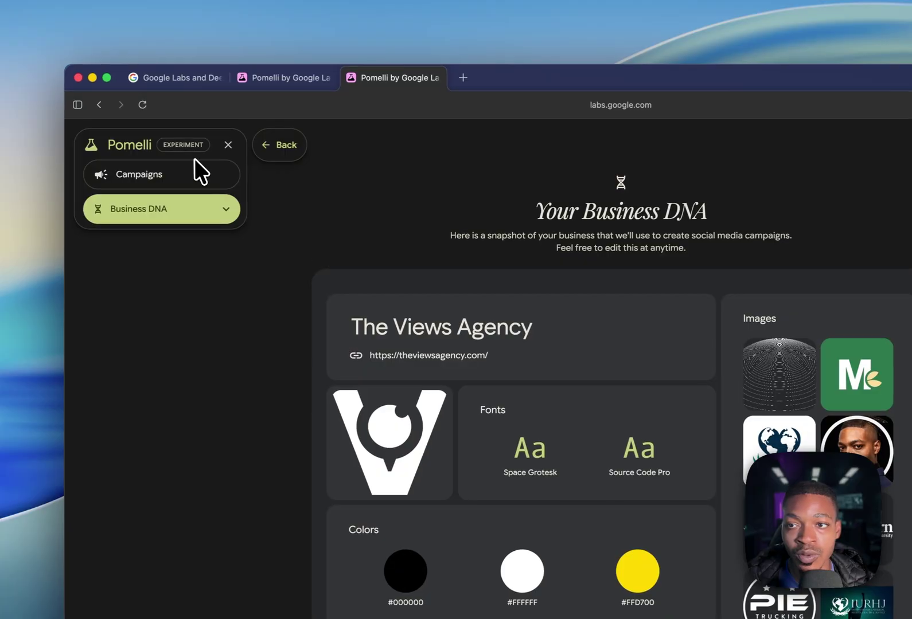
{"action": "left_click", "coordinate": [122, 122]}
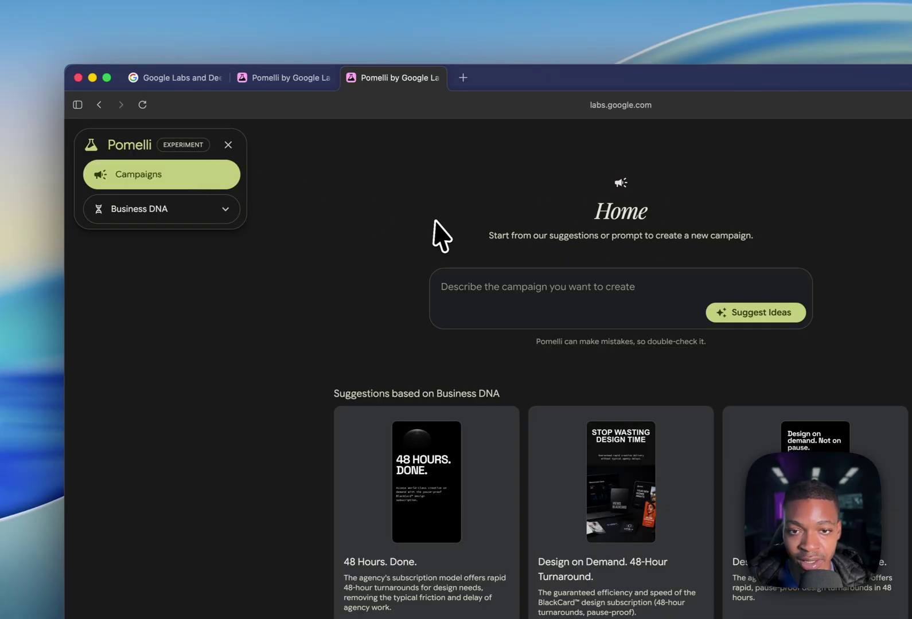
{"action": "left_click", "coordinate": [202, 222]}
{"action": "left_click", "coordinate": [606, 516]}
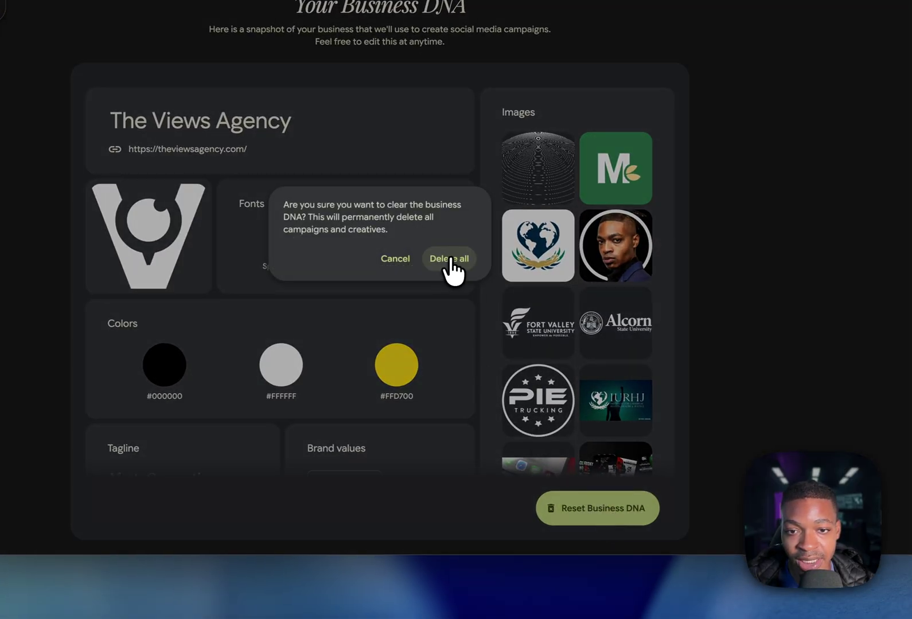
{"action": "left_click", "coordinate": [450, 261]}
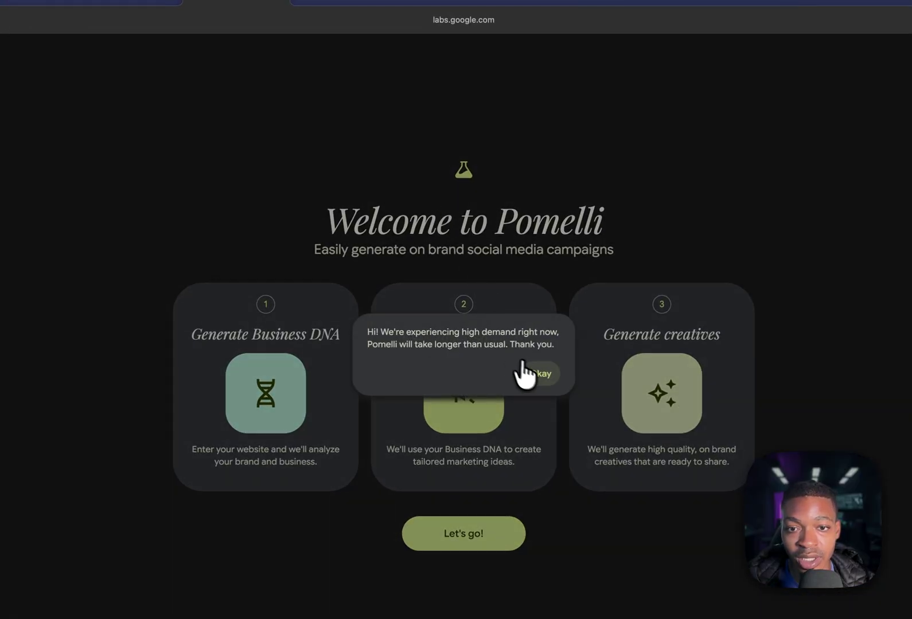
Dismiss the high-demand notice and start a new Business DNA from the website aiducate.us
{"action": "left_click", "coordinate": [543, 376]}
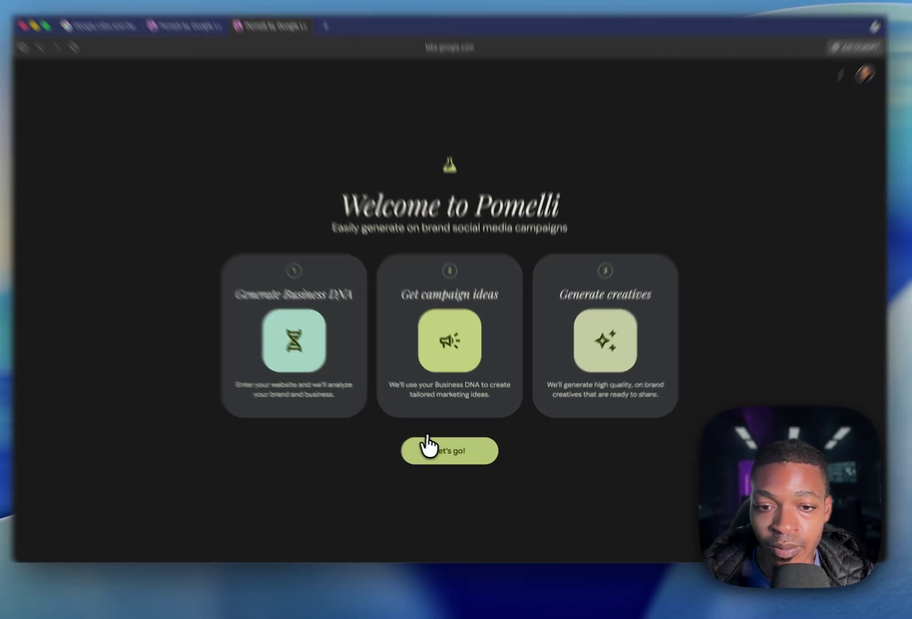
{"action": "left_click", "coordinate": [436, 456]}
{"action": "left_click", "coordinate": [389, 273]}
{"action": "type", "text": "aiducate"}
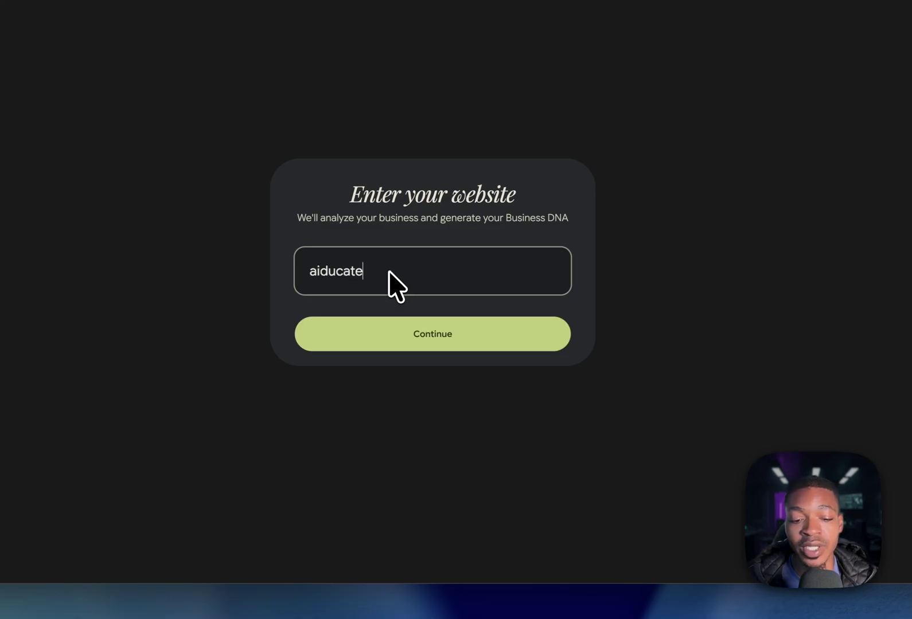
{"action": "type", "text": ".us"}
{"action": "left_click", "coordinate": [406, 332]}
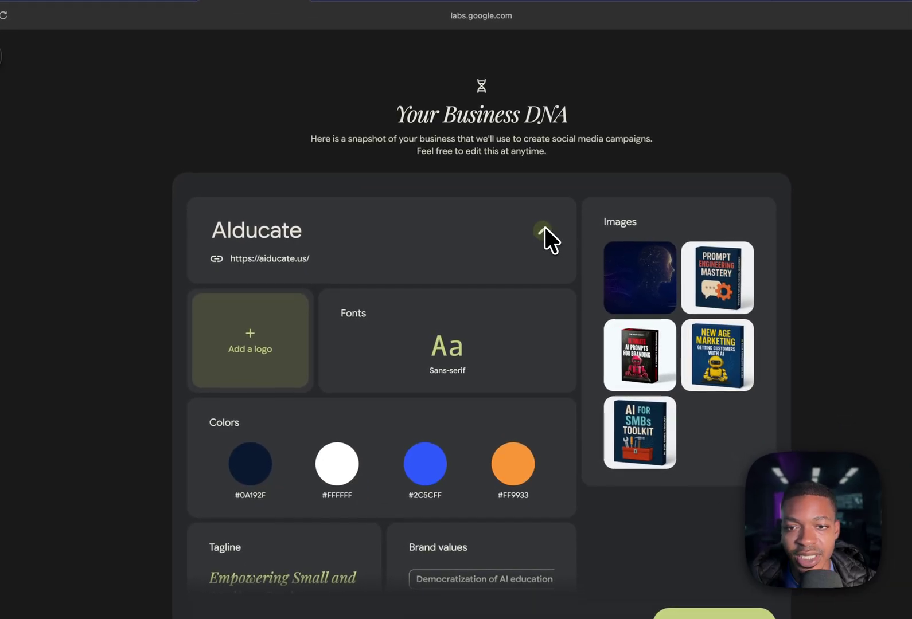
Correct the business name from AIducate to Aiducate and apply it
{"action": "left_click", "coordinate": [555, 270]}
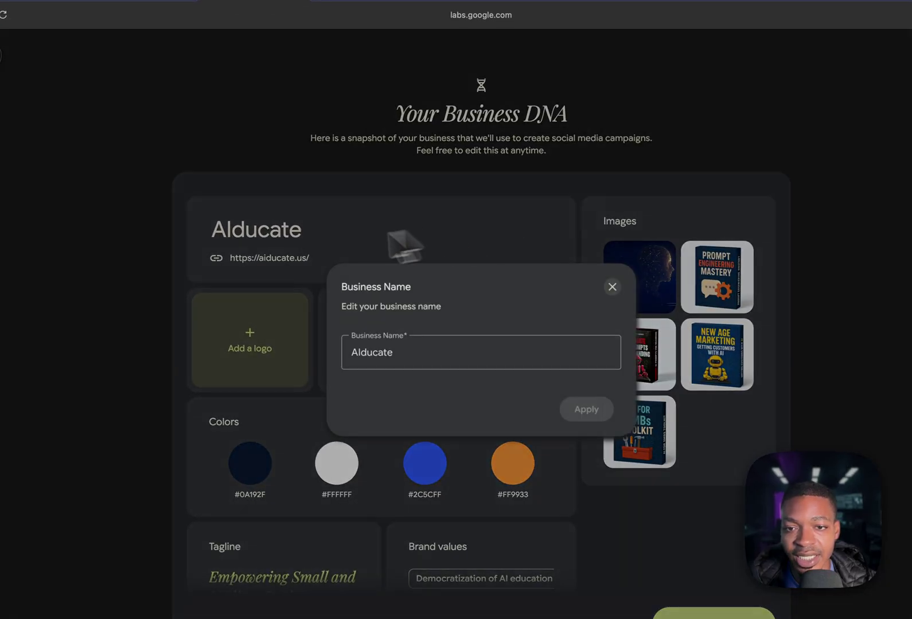
{"action": "left_click", "coordinate": [363, 357]}
{"action": "key", "text": "BackSpace"}
{"action": "type", "text": "i"}
{"action": "left_click", "coordinate": [570, 412]}
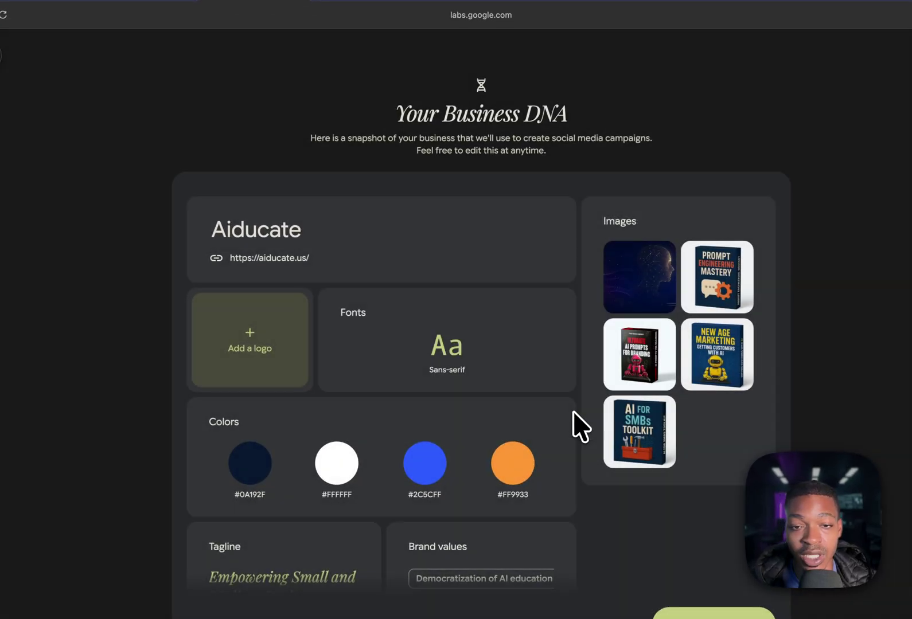
Browse the Google Fonts list and close it without changing the business font
{"action": "scroll", "coordinate": [504, 353], "scroll_direction": "down", "scroll_amount": 2}
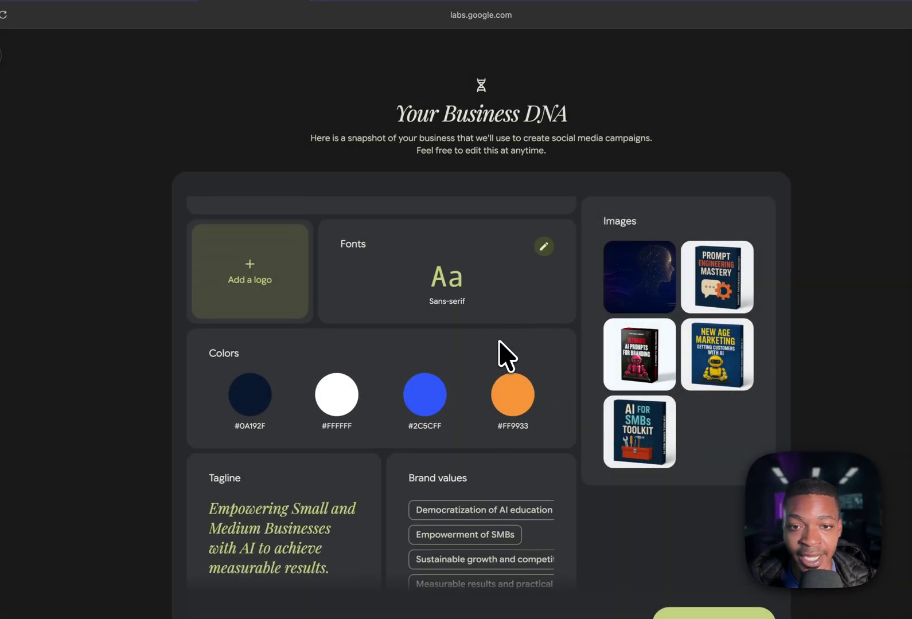
{"action": "left_click", "coordinate": [424, 321]}
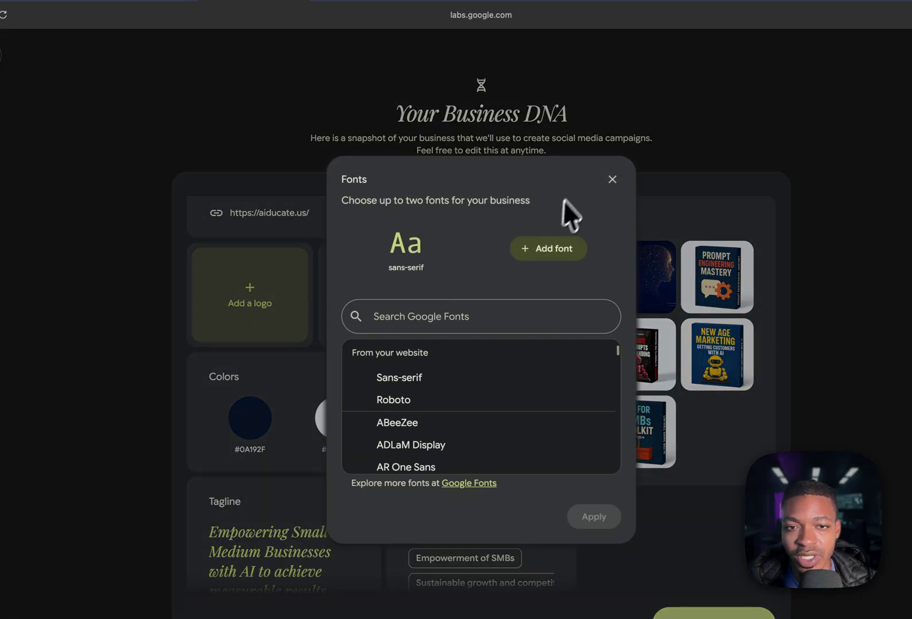
{"action": "left_click", "coordinate": [612, 178]}
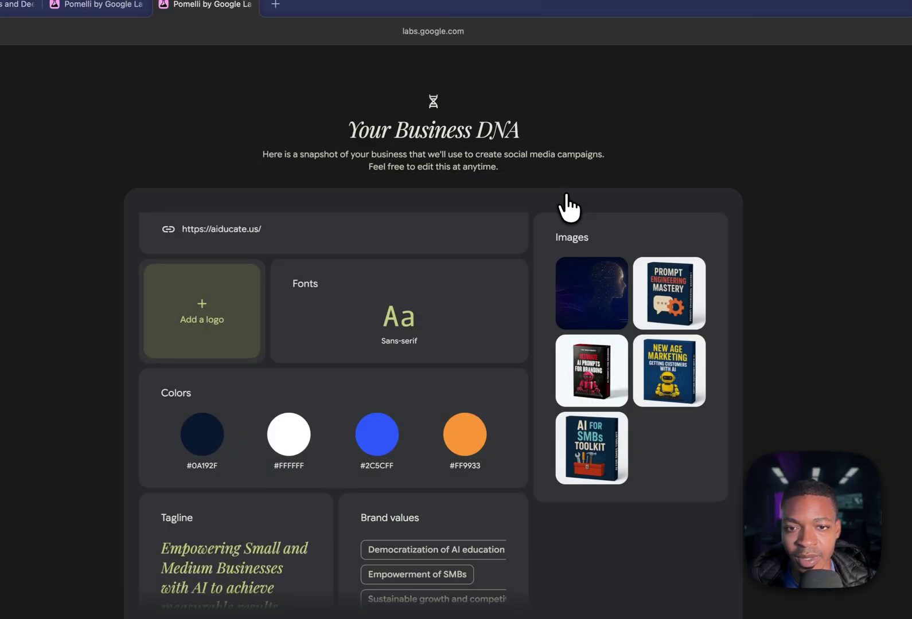
{"action": "mouse_move", "coordinate": [430, 318]}
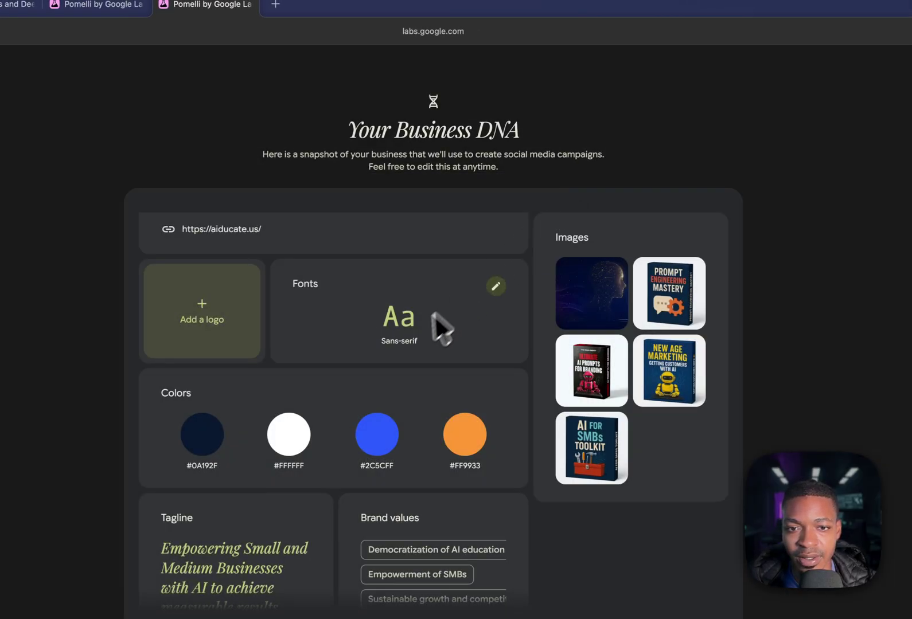
{"action": "left_click", "coordinate": [494, 288]}
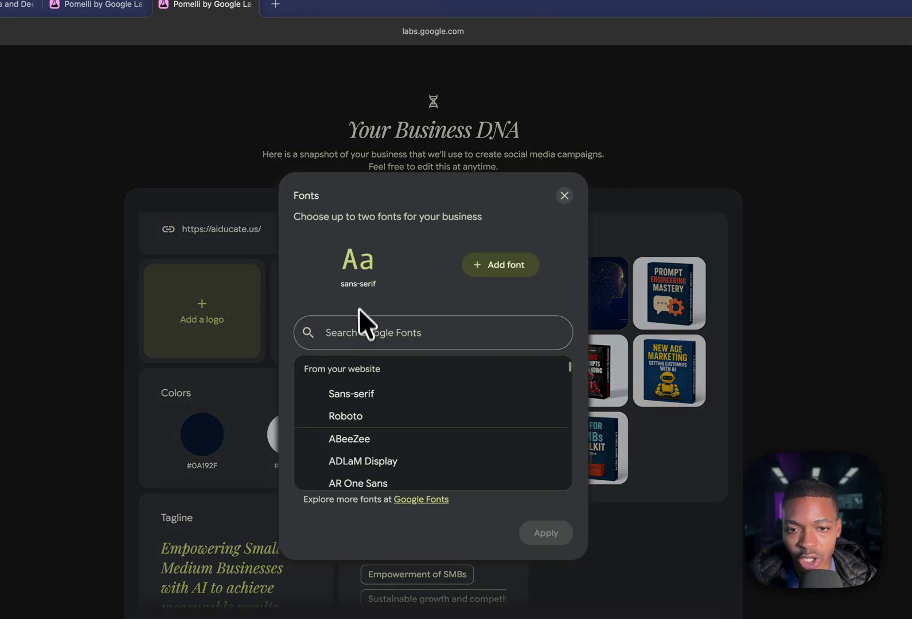
{"action": "left_click", "coordinate": [370, 331]}
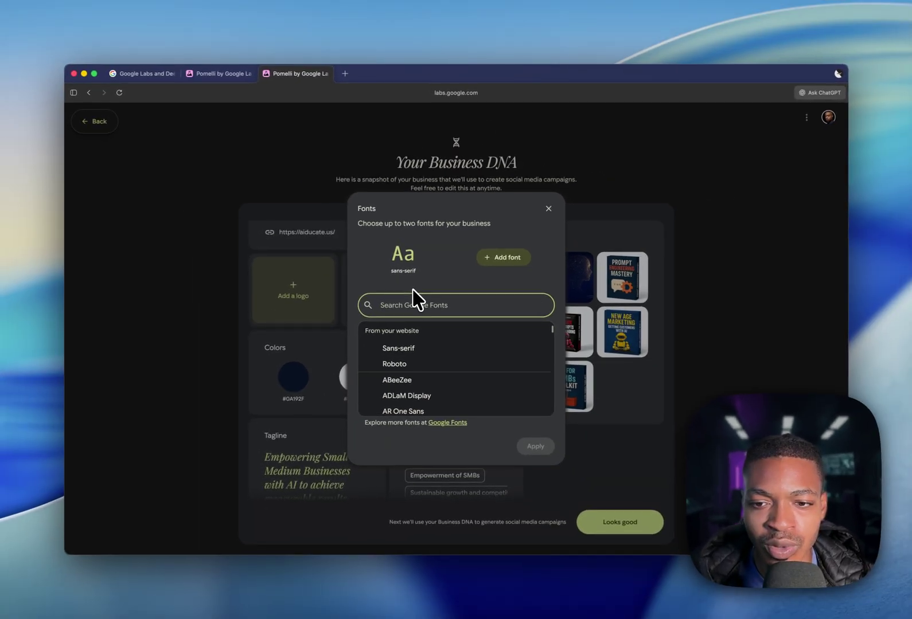
{"action": "scroll", "coordinate": [469, 361], "scroll_direction": "down", "scroll_amount": 10}
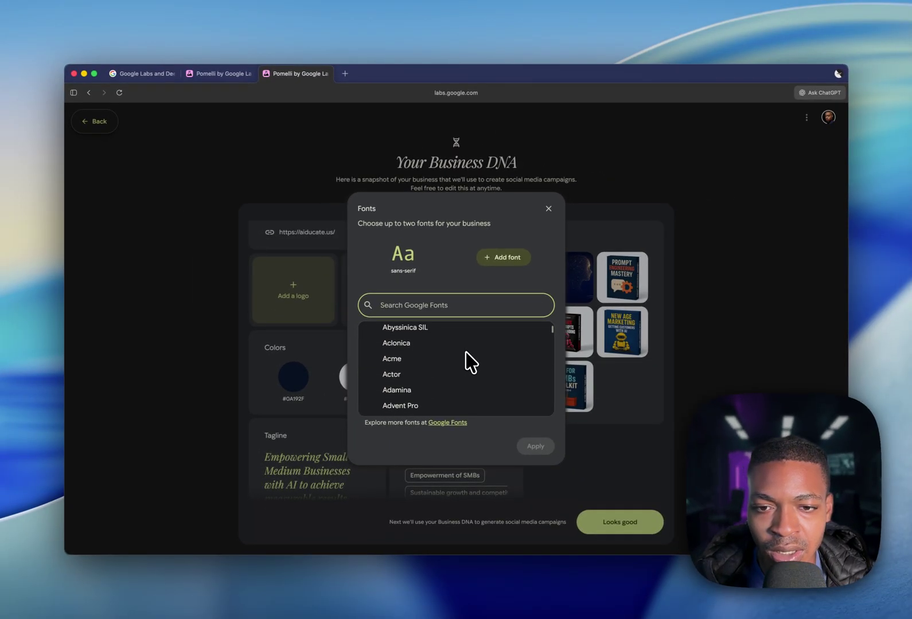
{"action": "scroll", "coordinate": [468, 360], "scroll_direction": "down", "scroll_amount": 10}
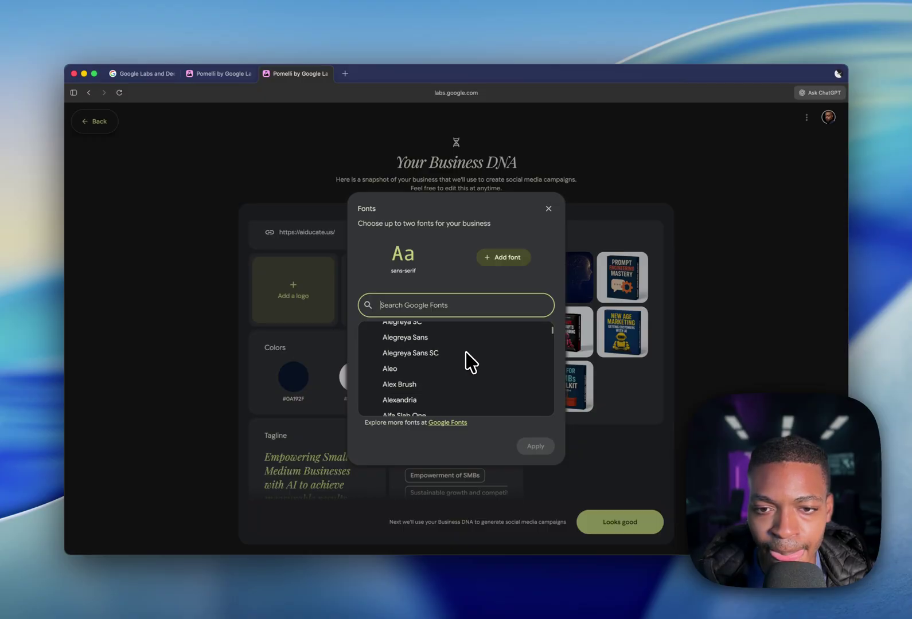
{"action": "scroll", "coordinate": [469, 360], "scroll_direction": "down", "scroll_amount": 10}
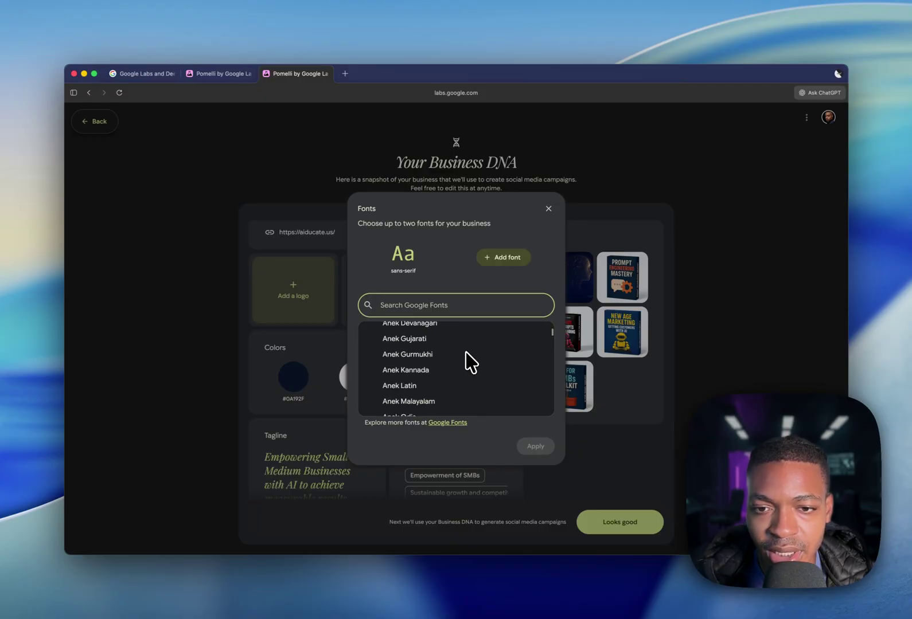
{"action": "left_click", "coordinate": [548, 208]}
Upload Wordmark.png from the Aiducate folder and apply it as the business logo
{"action": "left_click", "coordinate": [293, 289]}
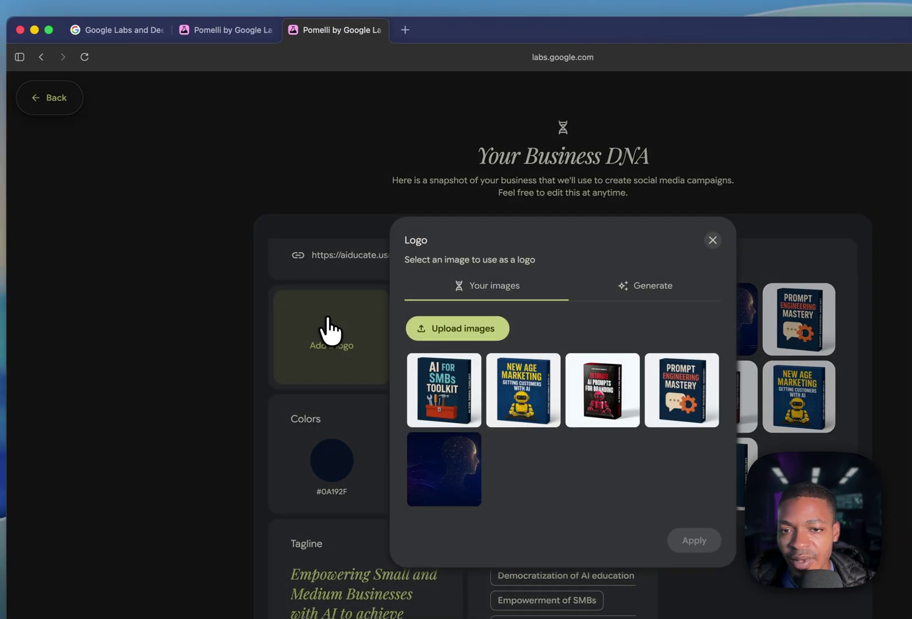
{"action": "left_click", "coordinate": [460, 334]}
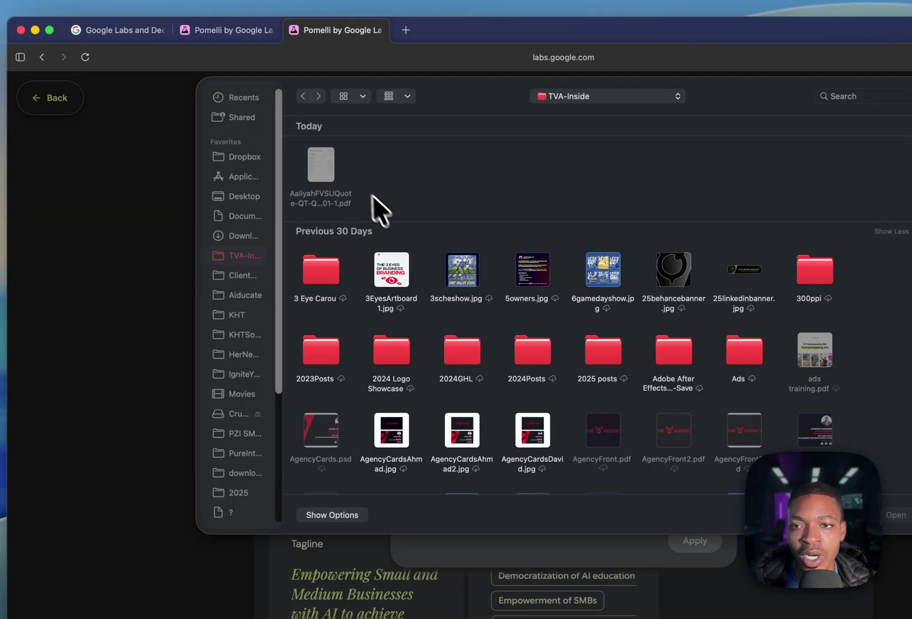
{"action": "left_click", "coordinate": [247, 296]}
{"action": "scroll", "coordinate": [493, 304], "scroll_direction": "down", "scroll_amount": 5}
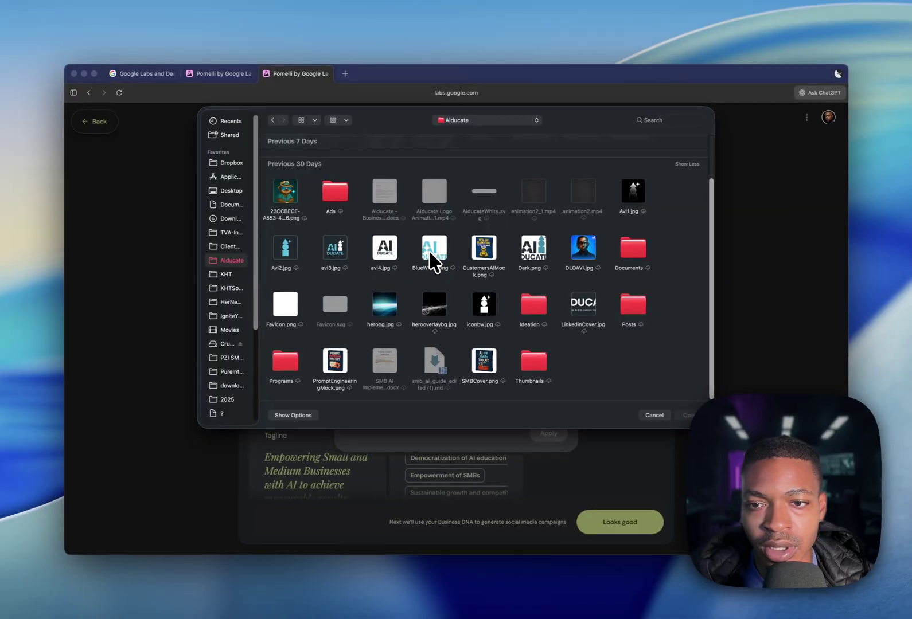
{"action": "scroll", "coordinate": [430, 252], "scroll_direction": "up", "scroll_amount": 3}
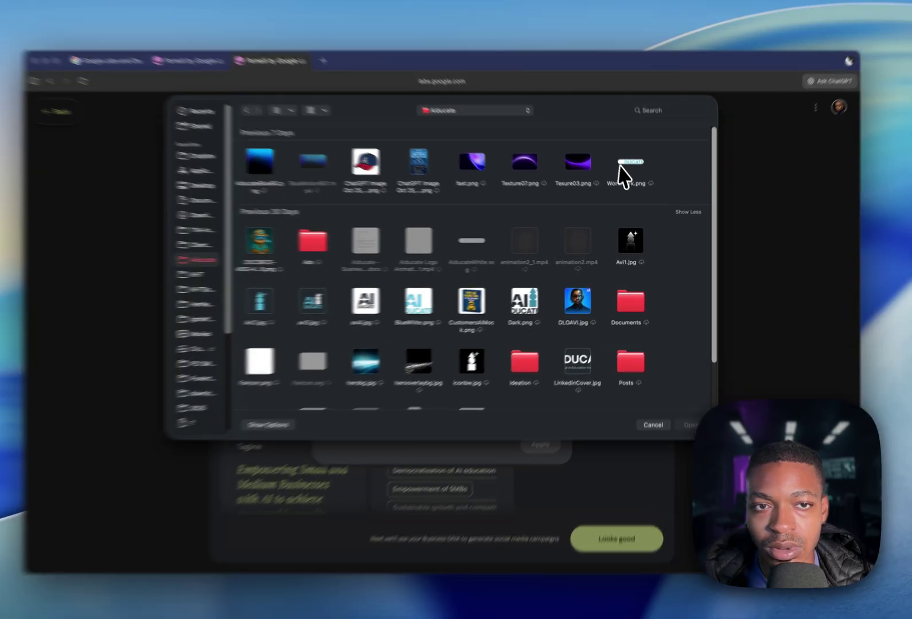
{"action": "double_click", "coordinate": [633, 172]}
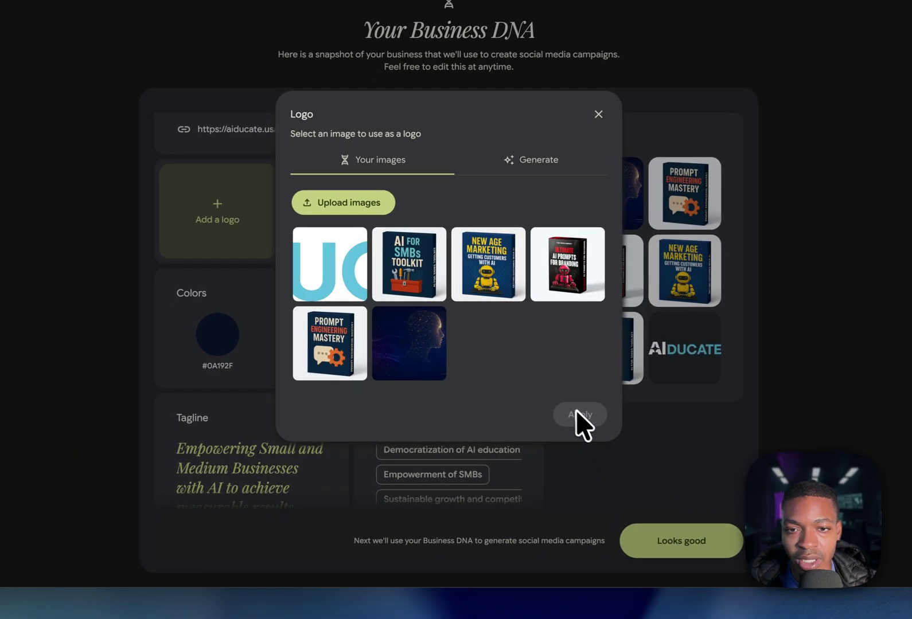
{"action": "left_click", "coordinate": [315, 264]}
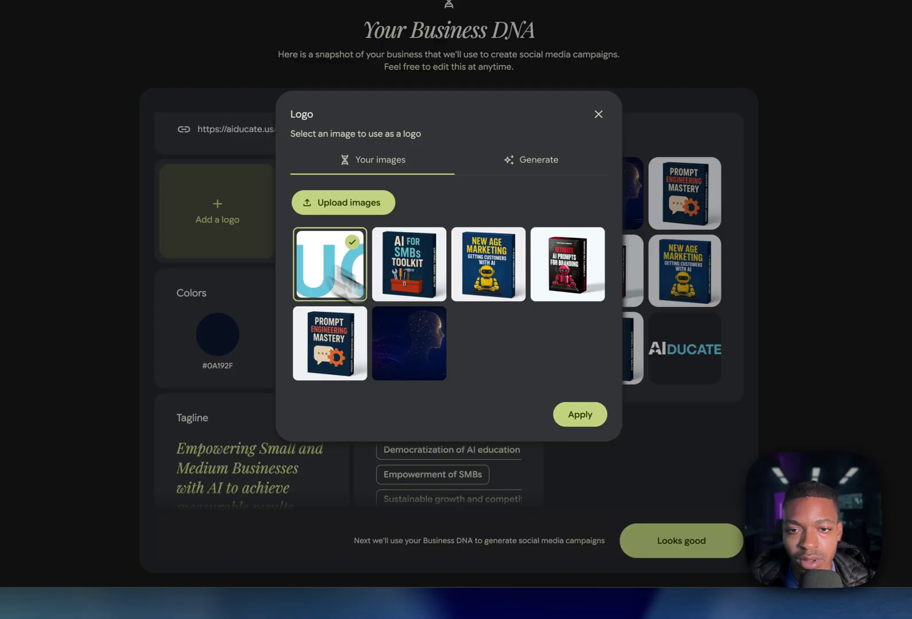
{"action": "left_click", "coordinate": [603, 420]}
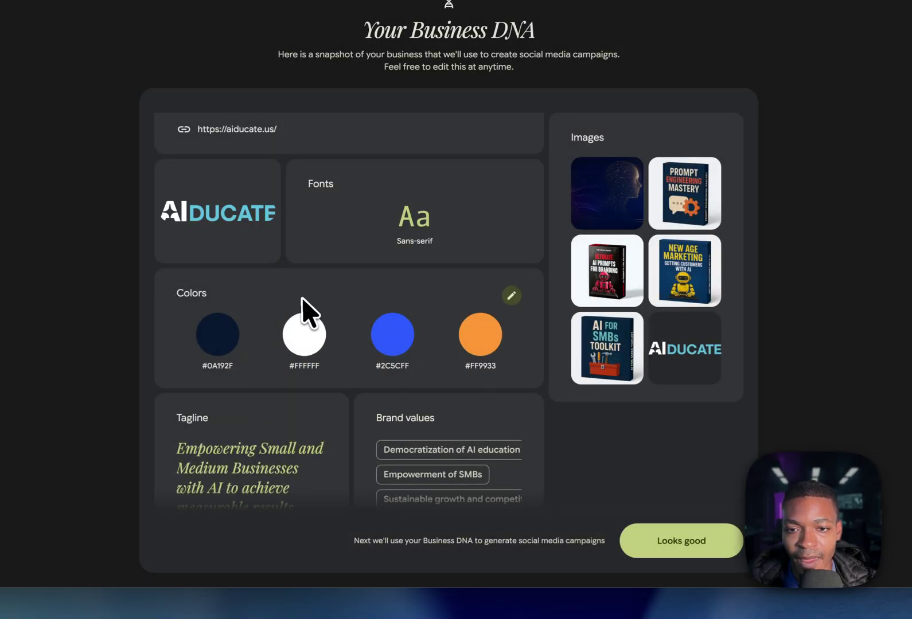
{"action": "scroll", "coordinate": [298, 301], "scroll_direction": "down", "scroll_amount": 3}
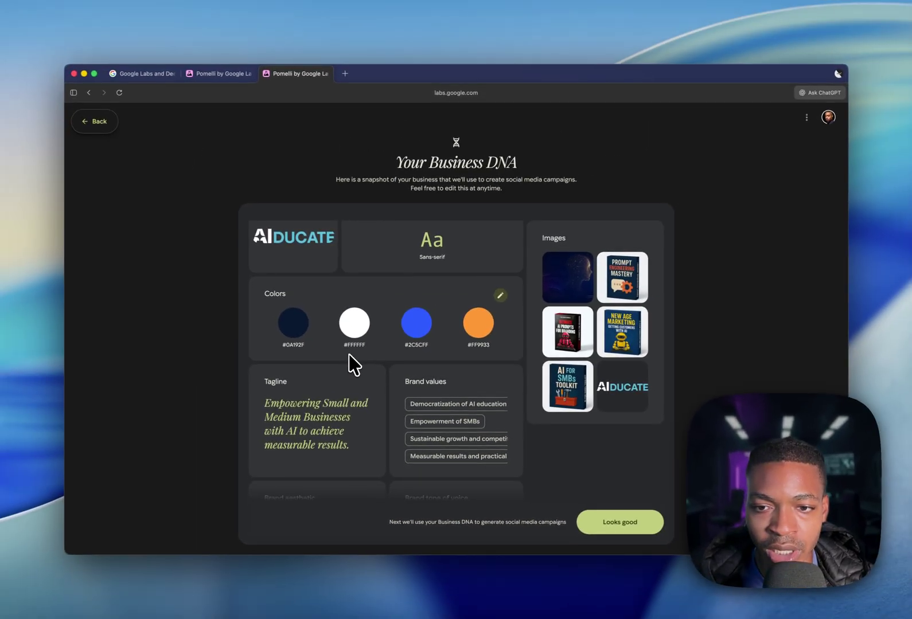
{"action": "scroll", "coordinate": [350, 359], "scroll_direction": "down", "scroll_amount": 1}
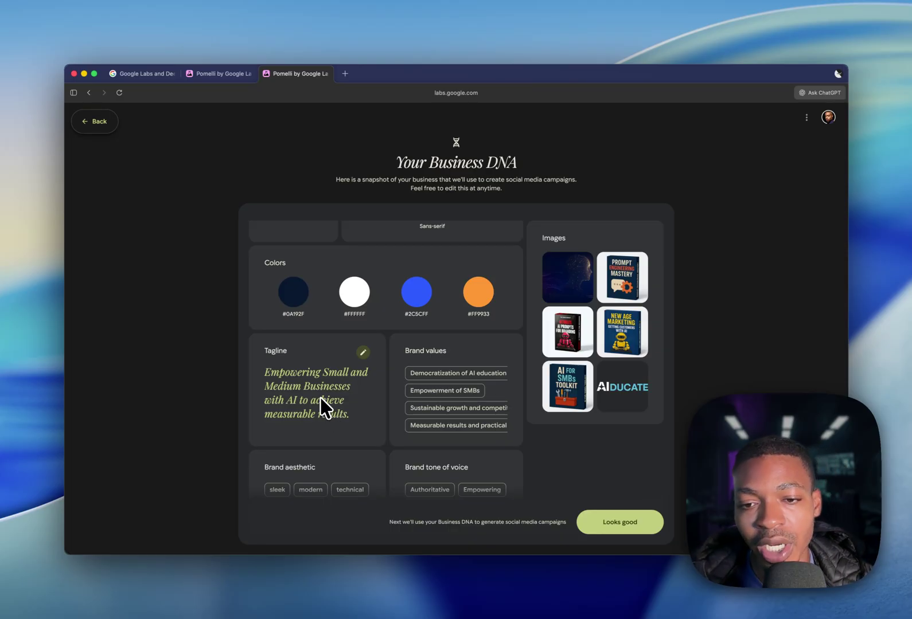
{"action": "scroll", "coordinate": [329, 379], "scroll_direction": "down", "scroll_amount": 1}
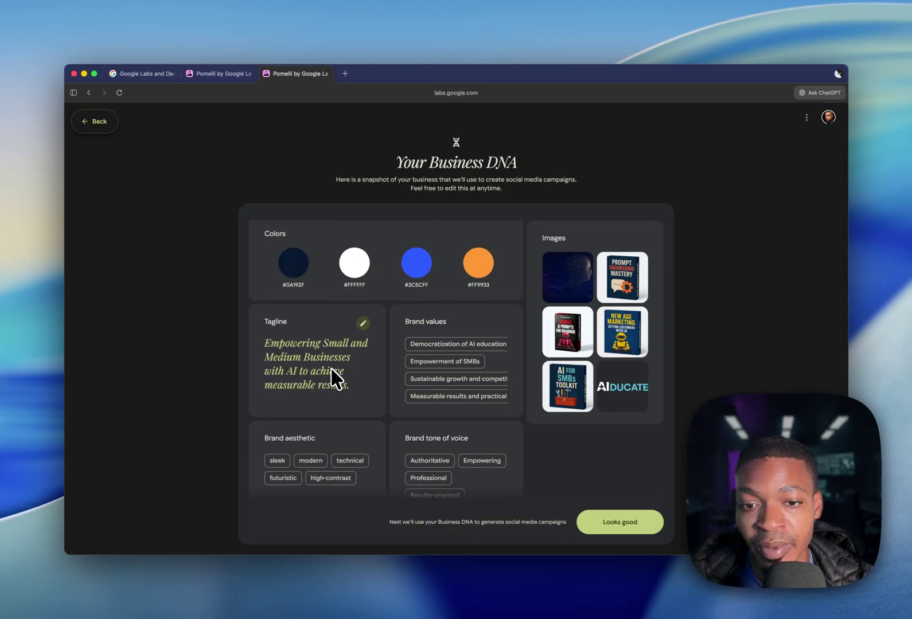
{"action": "scroll", "coordinate": [335, 379], "scroll_direction": "down", "scroll_amount": 1}
{"action": "scroll", "coordinate": [332, 376], "scroll_direction": "down", "scroll_amount": 1}
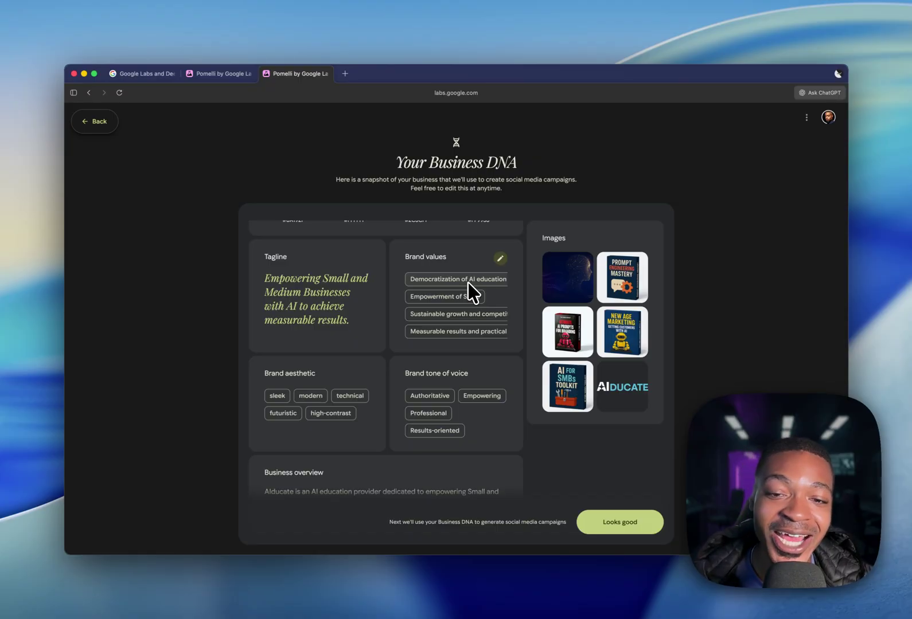
{"action": "scroll", "coordinate": [468, 282], "scroll_direction": "down", "scroll_amount": 2}
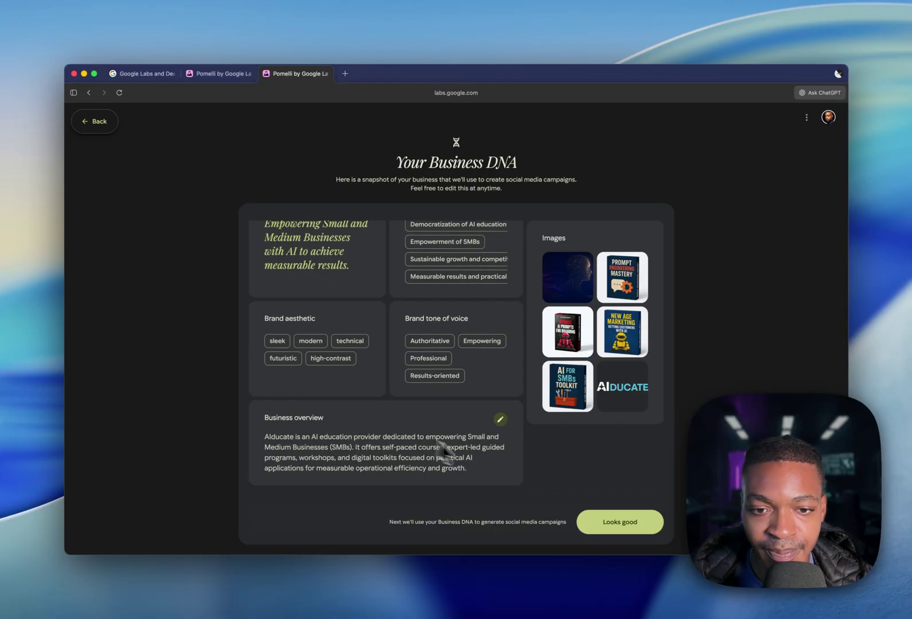
Accept the Business DNA, then generate campaign ideas from a Halloween-themed AI education prompt
{"action": "left_click", "coordinate": [603, 519]}
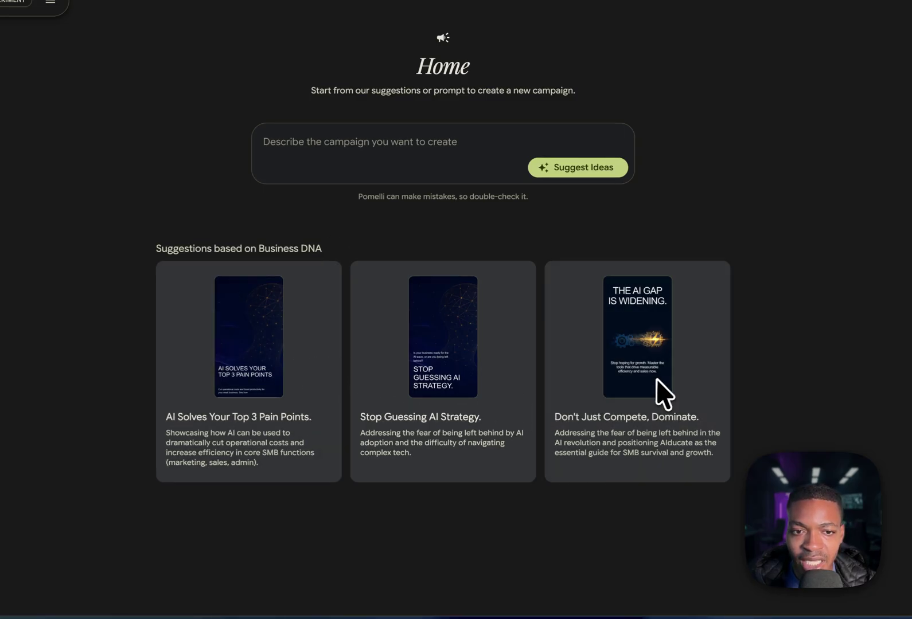
{"action": "left_click", "coordinate": [658, 380]}
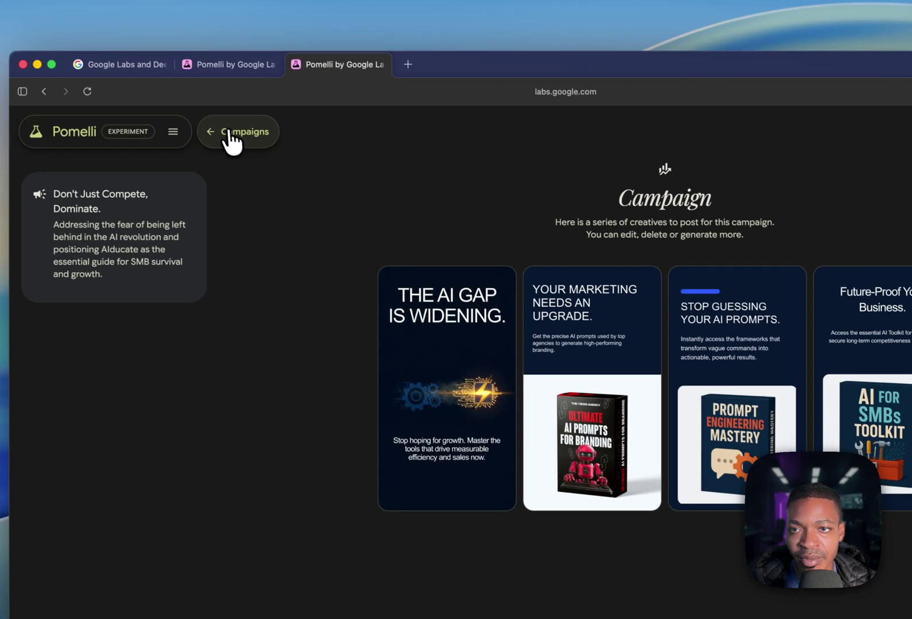
{"action": "left_click", "coordinate": [131, 44]}
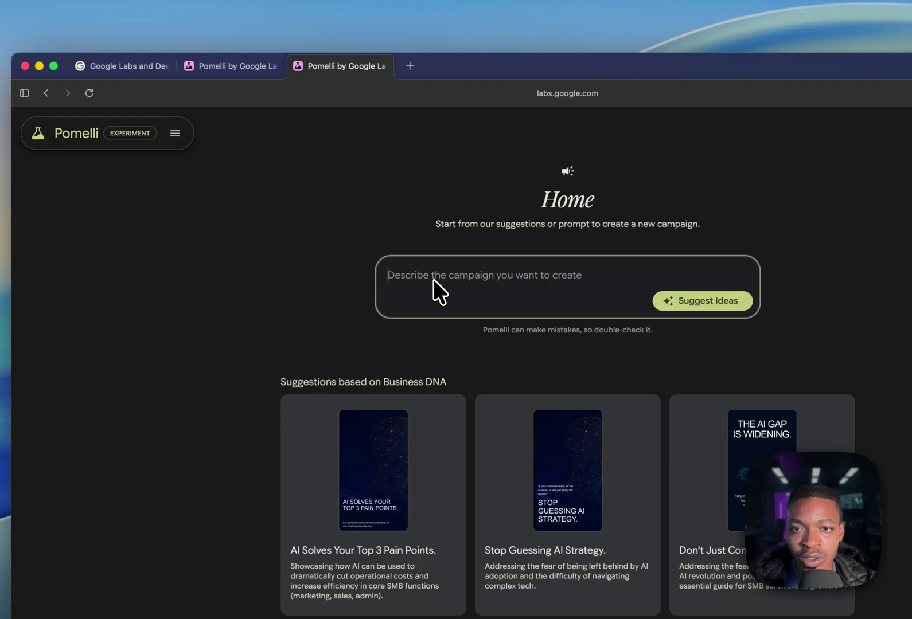
{"action": "type", "text": "I want to"}
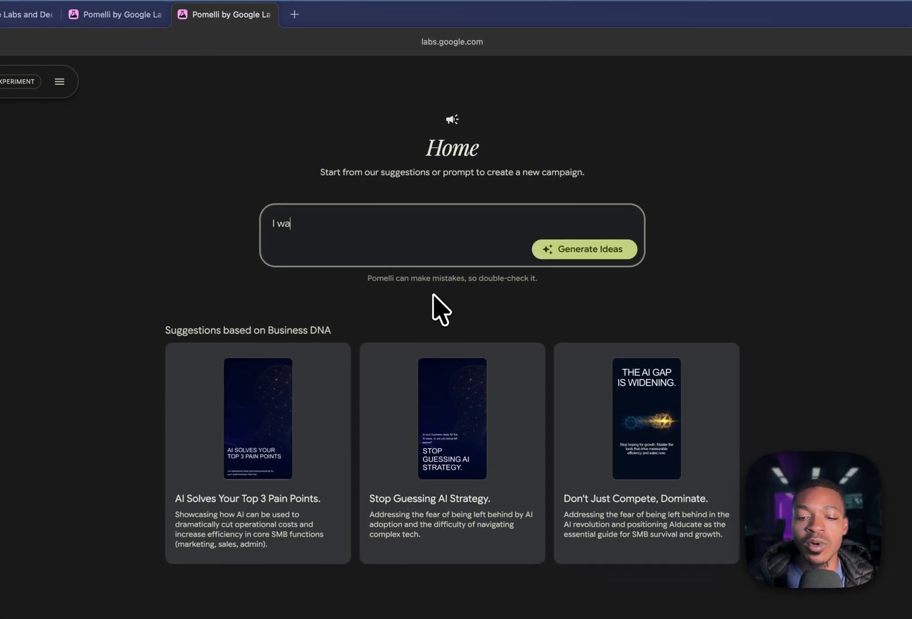
{"action": "type", "text": " create a hall"}
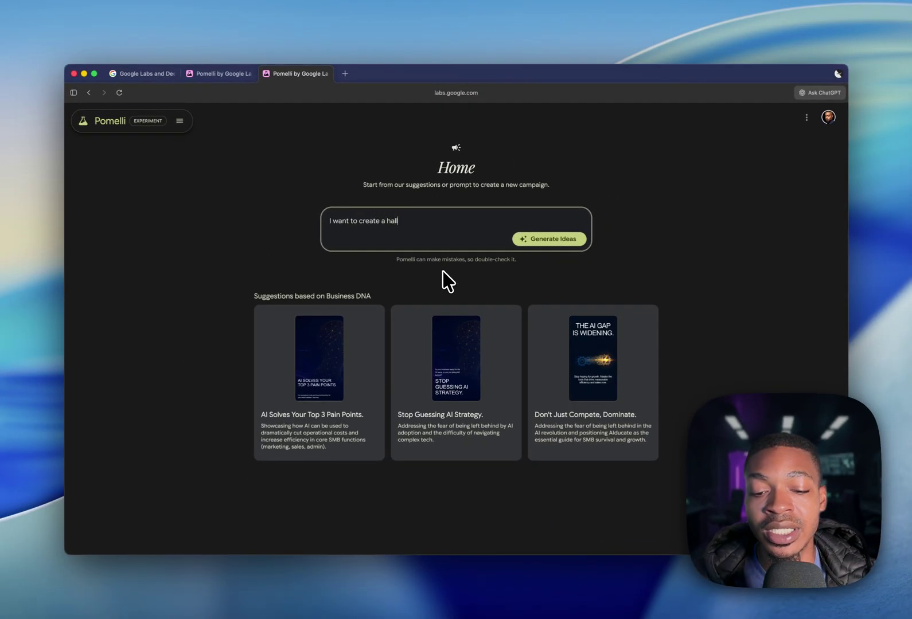
{"action": "type", "text": "oween themed campaign talking about AI education"}
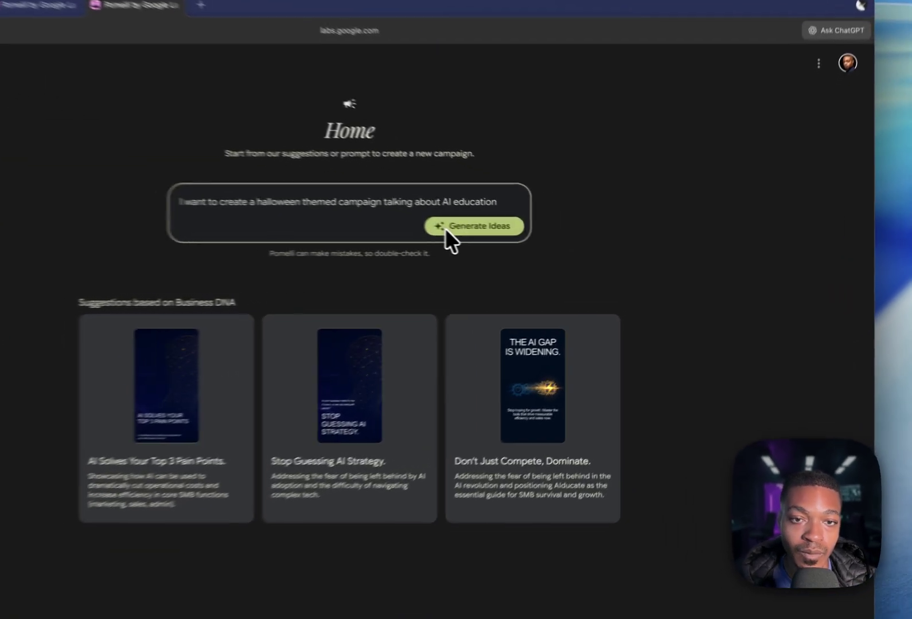
{"action": "left_click", "coordinate": [525, 240]}
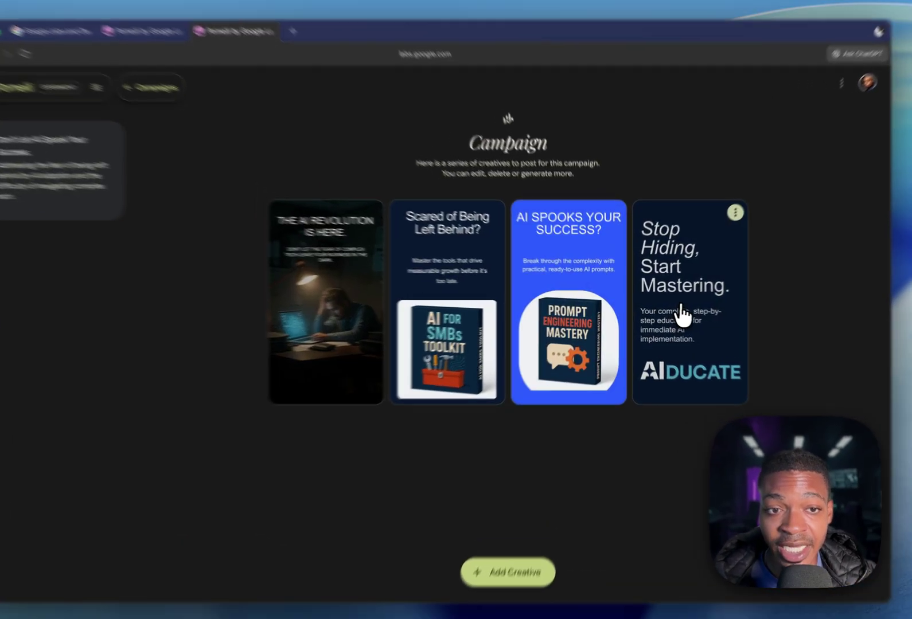
Preview the Stop Hiding creative, then open THE AI REVOLUTION IS HERE and expand its Description settings
{"action": "left_click", "coordinate": [669, 314]}
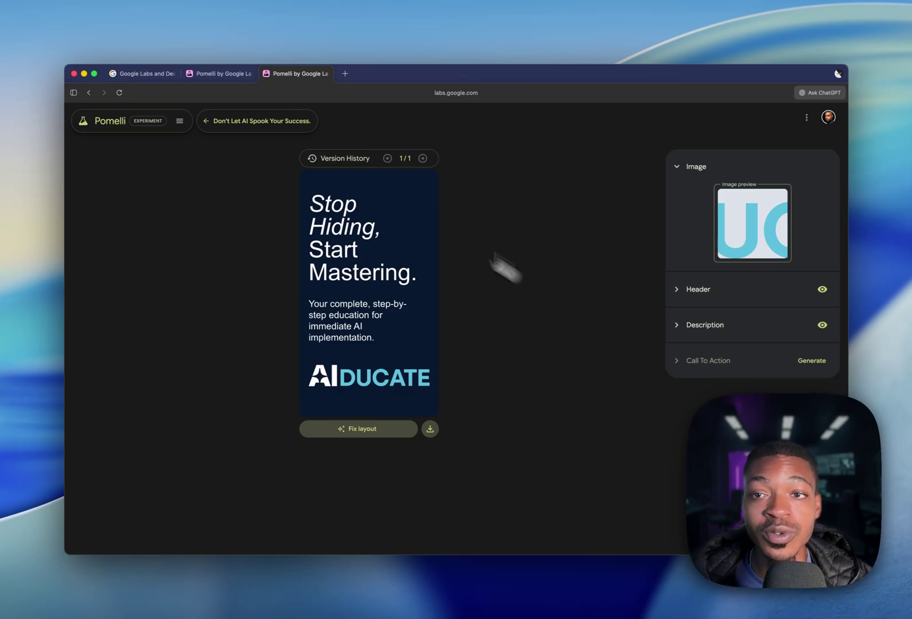
{"action": "left_click", "coordinate": [230, 122]}
{"action": "left_click", "coordinate": [447, 367]}
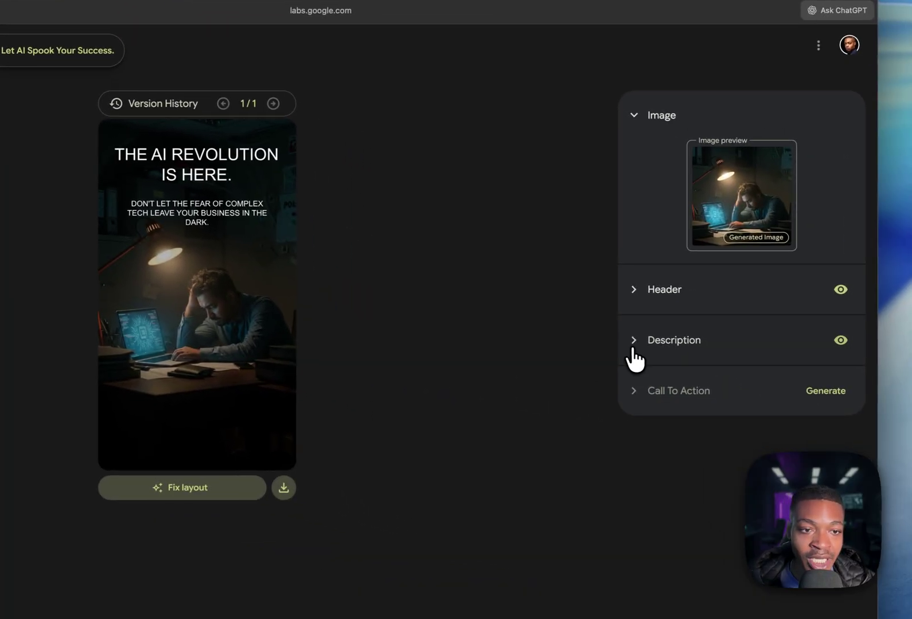
{"action": "left_click", "coordinate": [863, 420]}
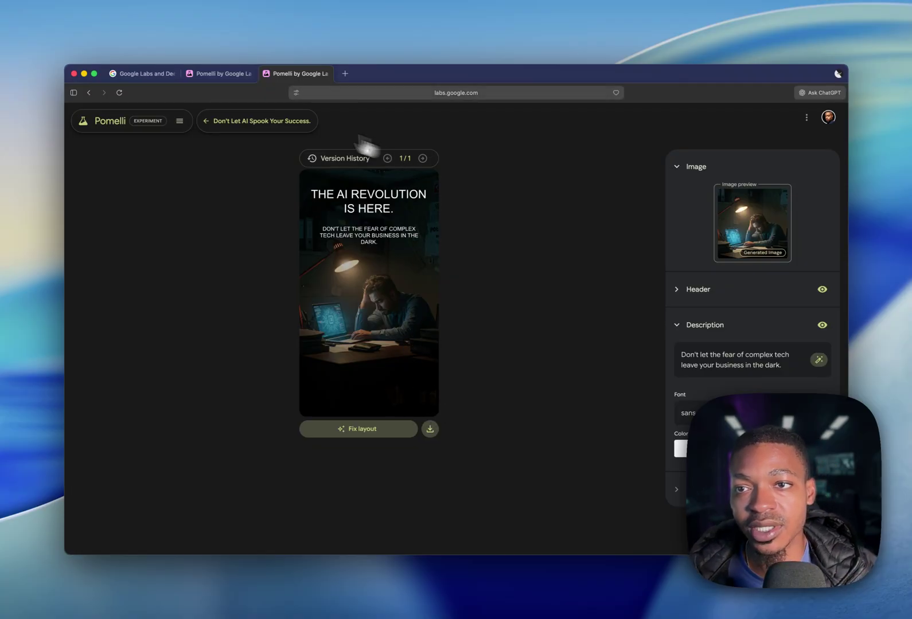
Request a new Feed (4:5) creative with Header and Call to action, dropping Description
{"action": "left_click", "coordinate": [258, 122]}
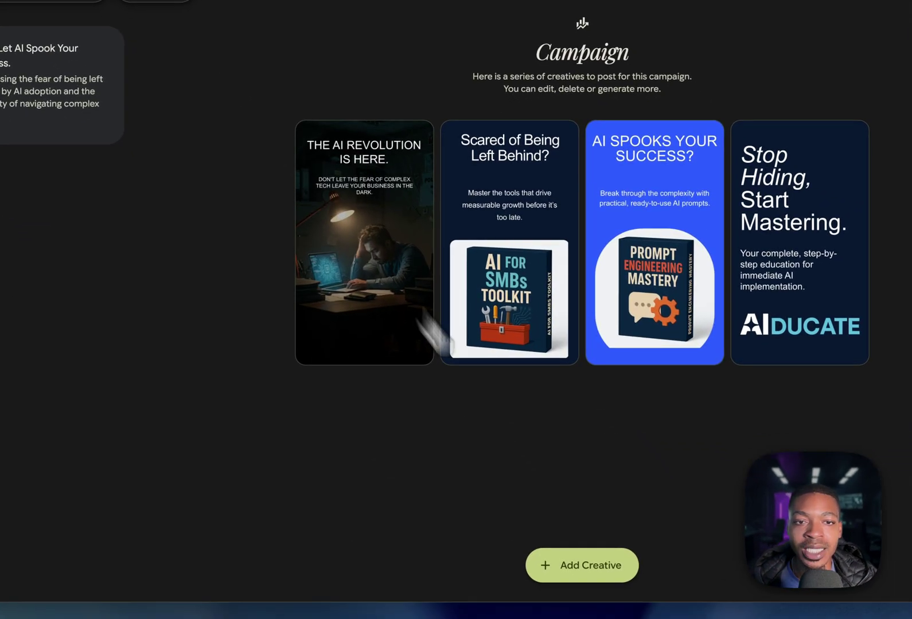
{"action": "left_click", "coordinate": [566, 533]}
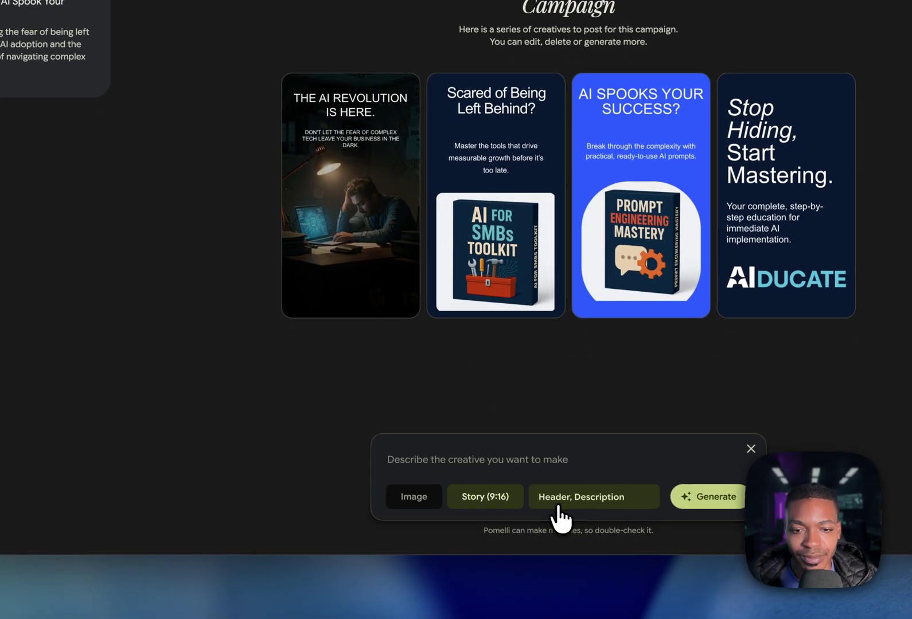
{"action": "left_click", "coordinate": [474, 504]}
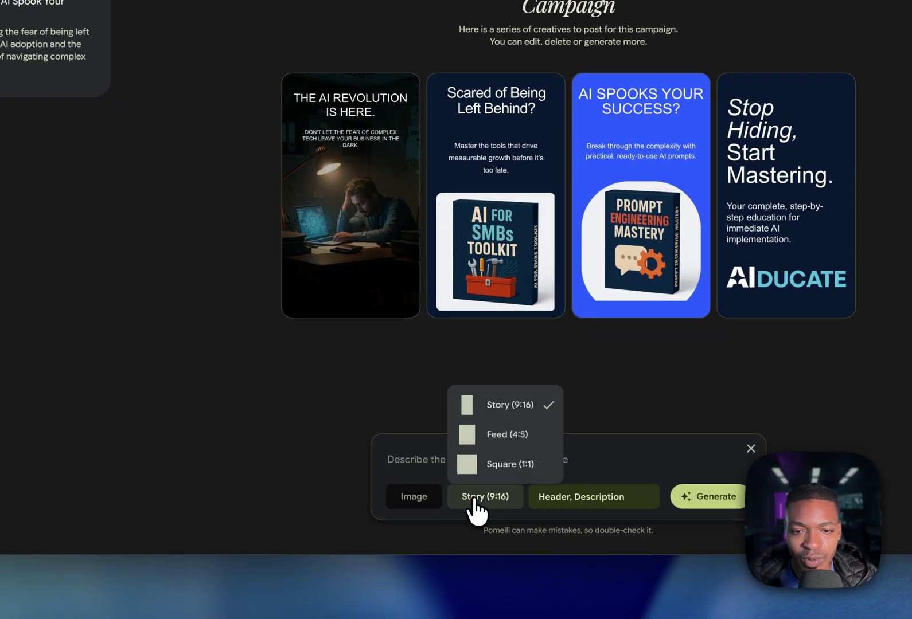
{"action": "left_click", "coordinate": [497, 437]}
{"action": "left_click", "coordinate": [559, 497]}
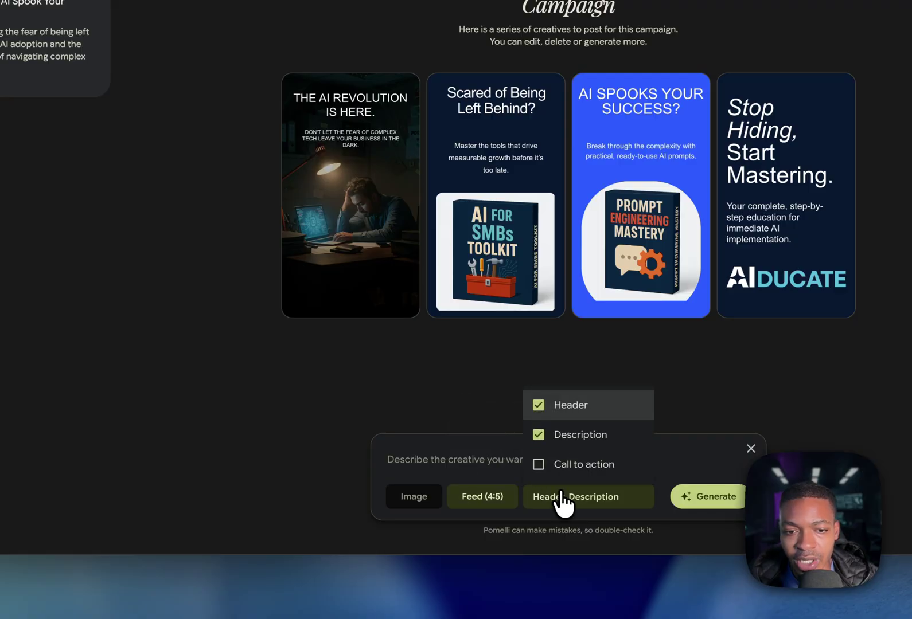
{"action": "left_click", "coordinate": [540, 437]}
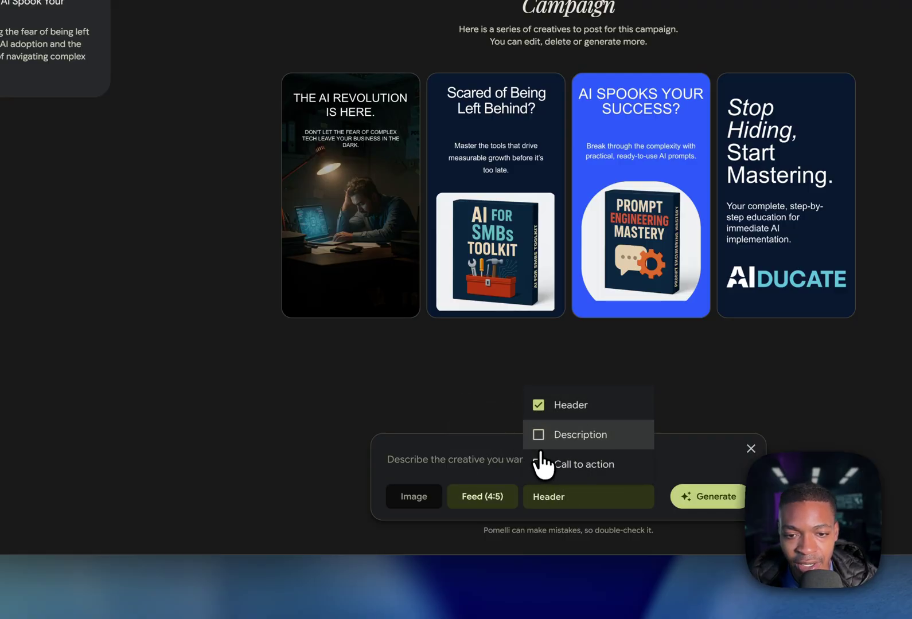
{"action": "left_click", "coordinate": [541, 465]}
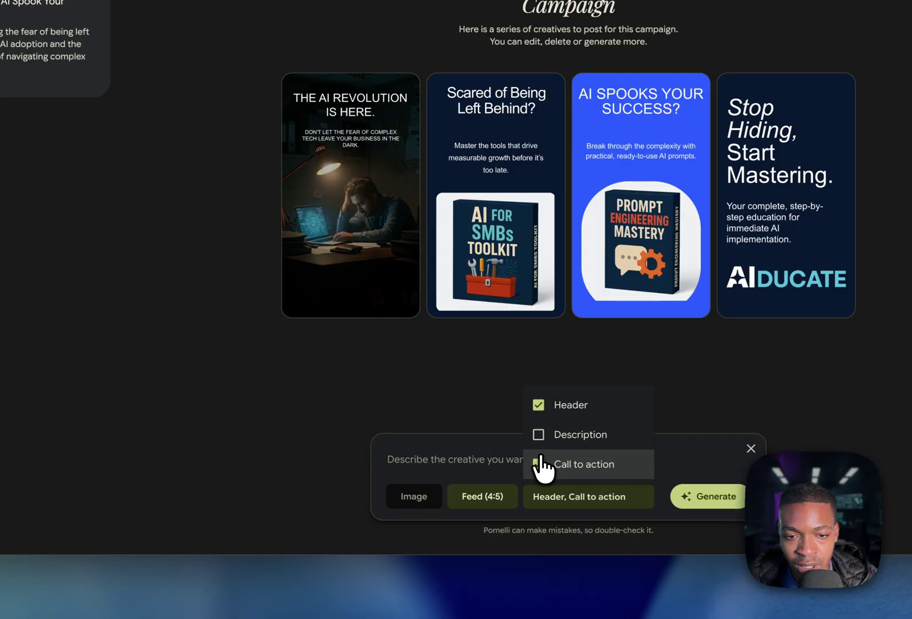
{"action": "left_click", "coordinate": [408, 498]}
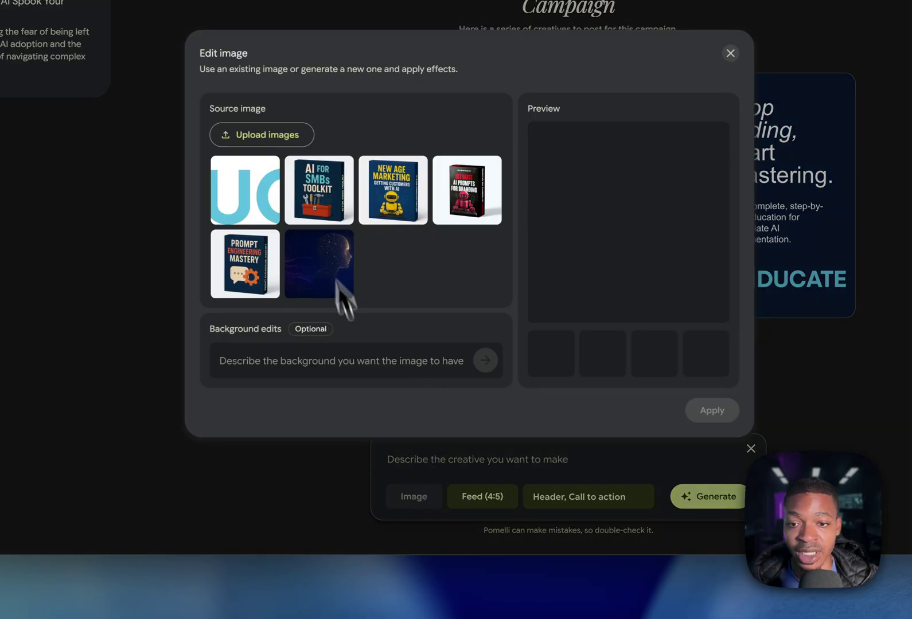
Enter 'An abstract blue energy background' as a background edit, then close the editor without applying
{"action": "left_click", "coordinate": [345, 363]}
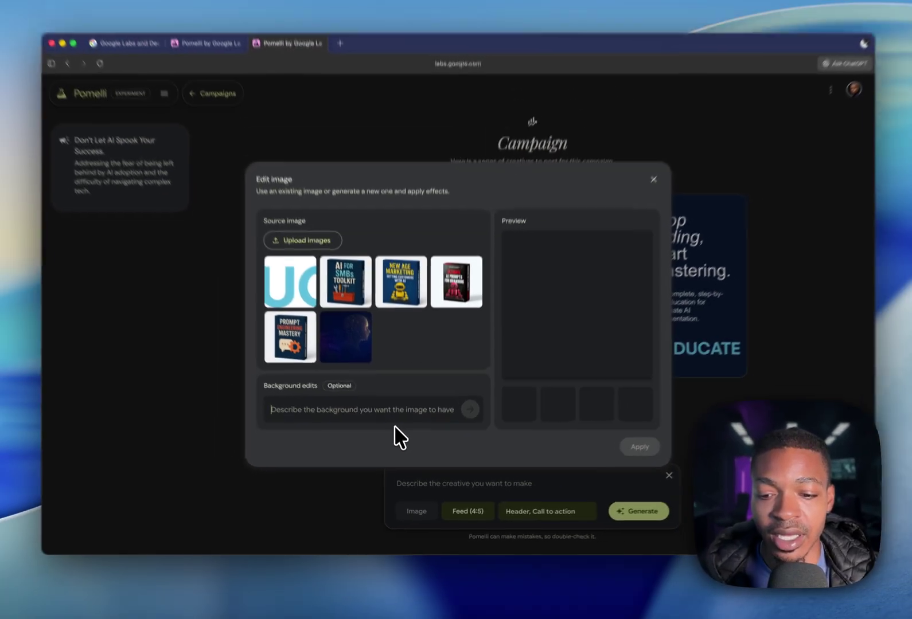
{"action": "type", "text": "An abstract "}
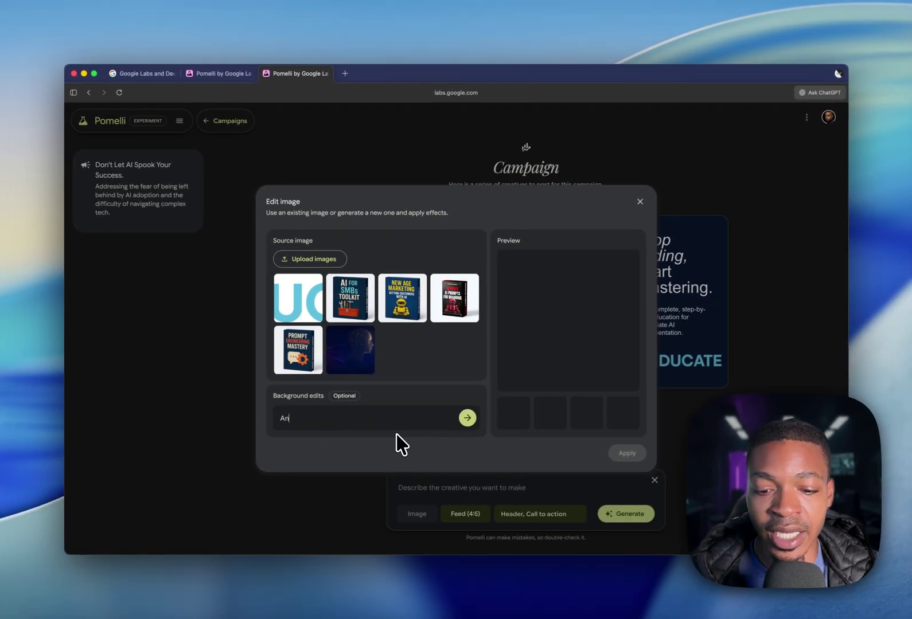
{"action": "type", "text": "blue energy background"}
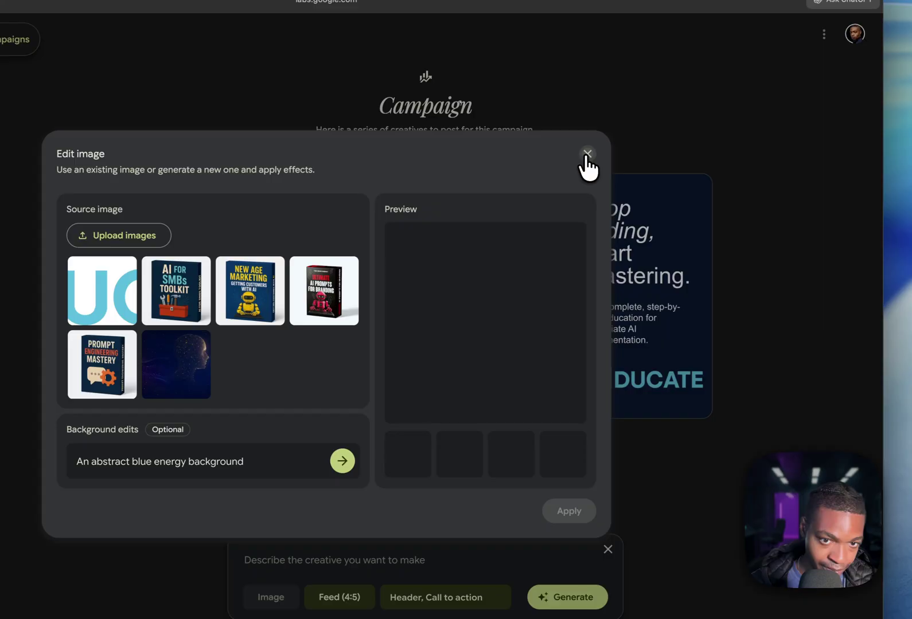
{"action": "left_click", "coordinate": [670, 176]}
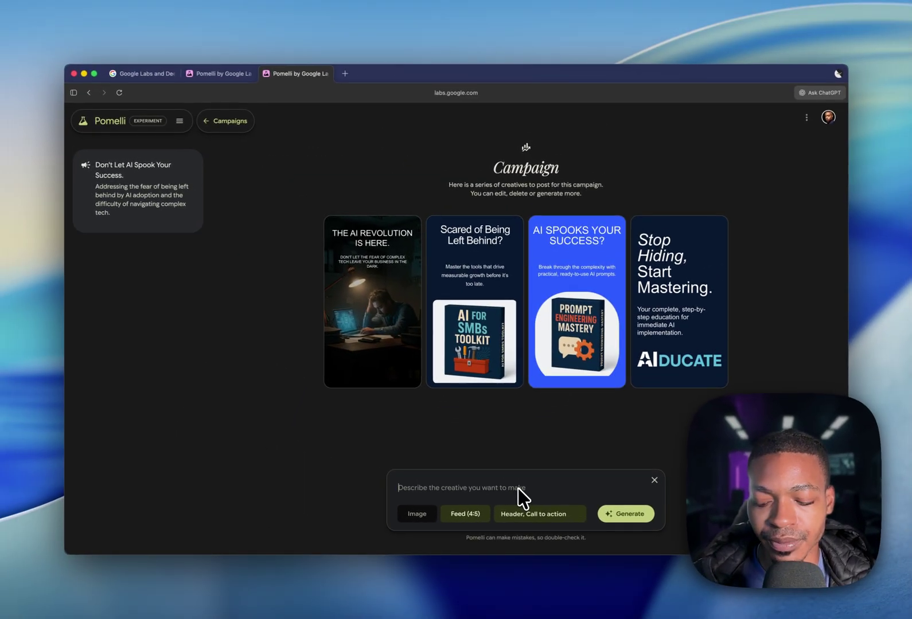
Generate a new creative from the prompt 'A poster saying "AI IS HERE TO STAY"'
{"action": "type", "text": "A po"}
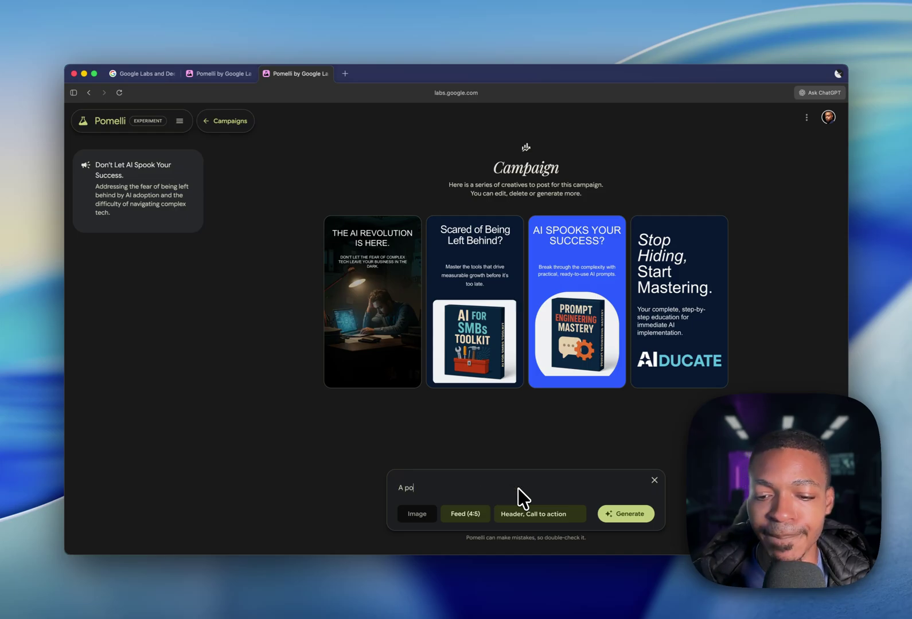
{"action": "type", "text": "ster saying"}
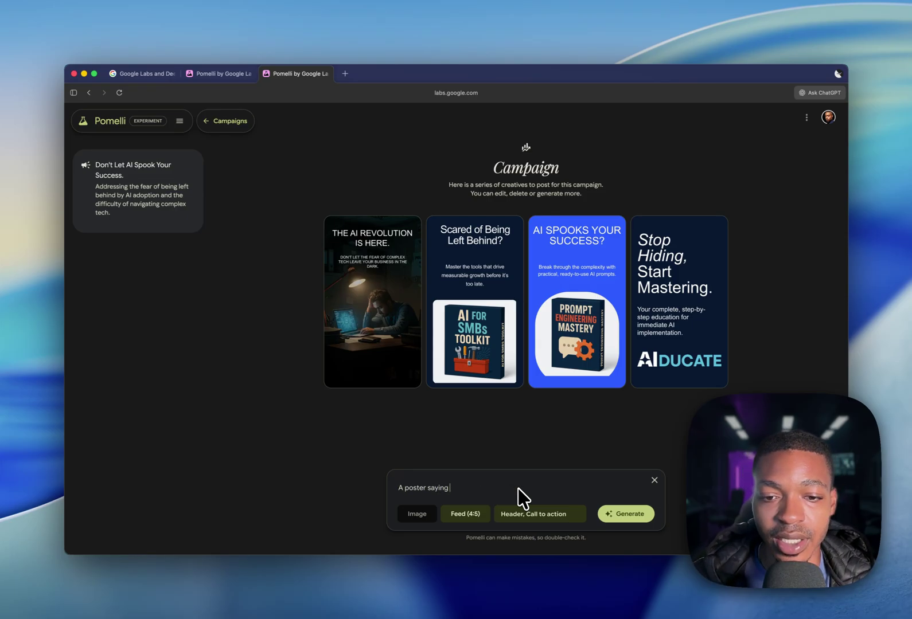
{"action": "type", "text": " \"AI IS HERE TO STAY\""}
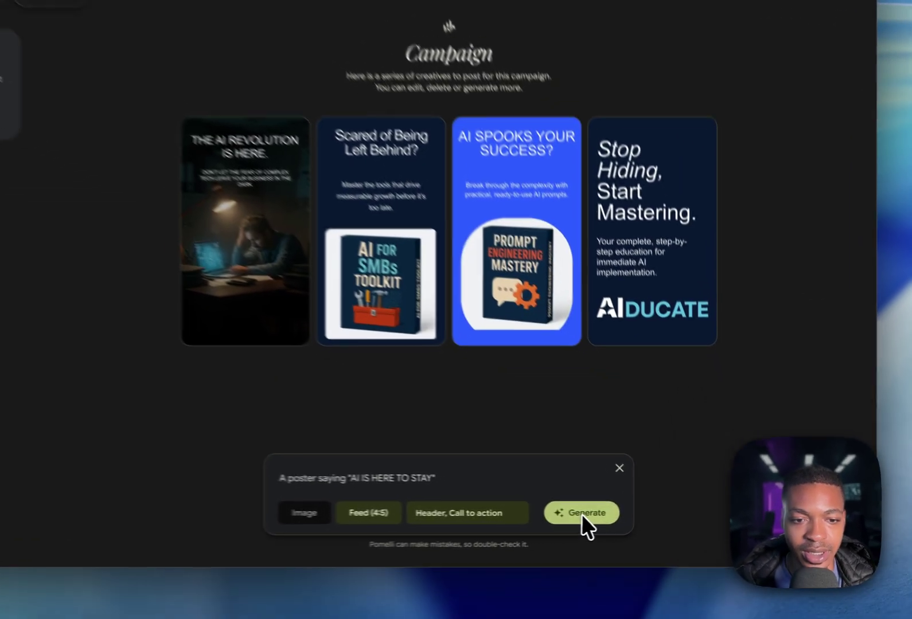
{"action": "left_click", "coordinate": [626, 514]}
{"action": "scroll", "coordinate": [534, 387], "scroll_direction": "down", "scroll_amount": 3}
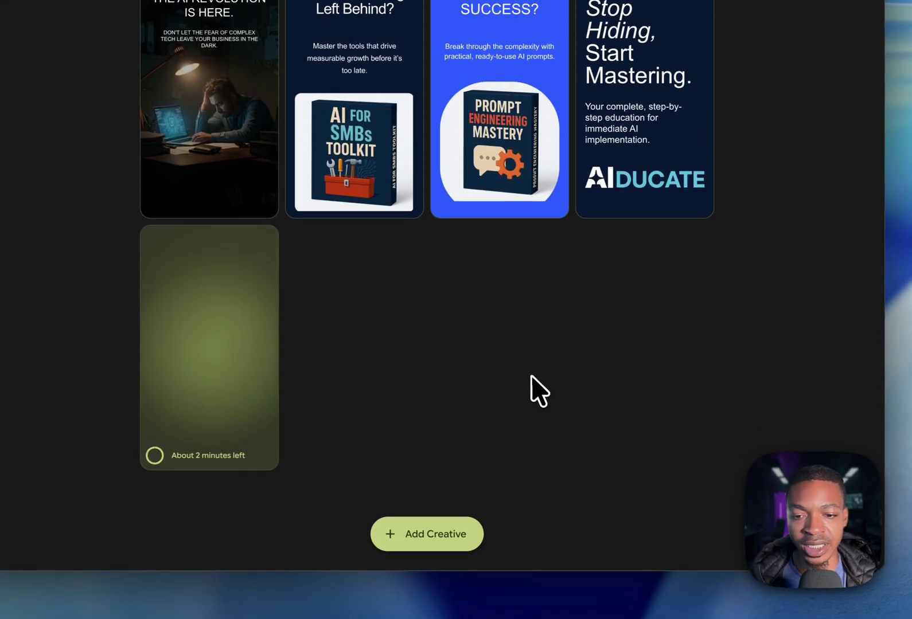
{"action": "scroll", "coordinate": [496, 305], "scroll_direction": "up", "scroll_amount": 1}
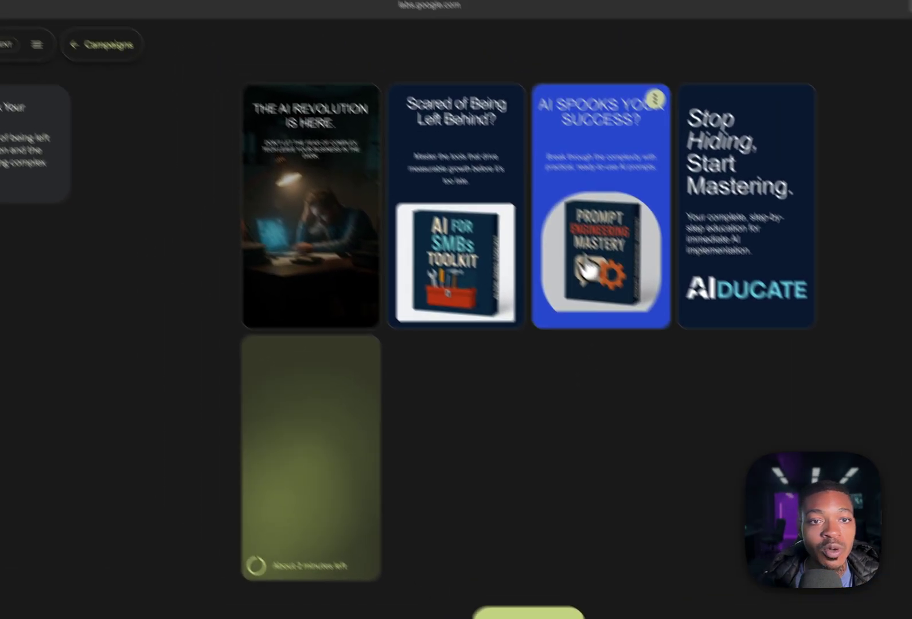
Glance at the AI SPOOKS YOUR SUCCESS creative, then go to the Business DNA page
{"action": "left_click", "coordinate": [483, 177]}
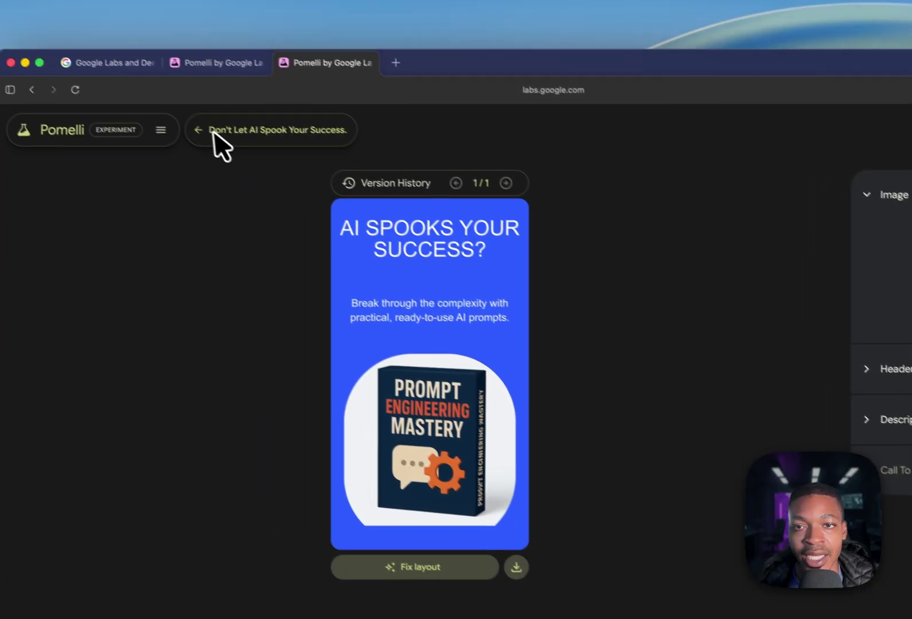
{"action": "left_click", "coordinate": [115, 72]}
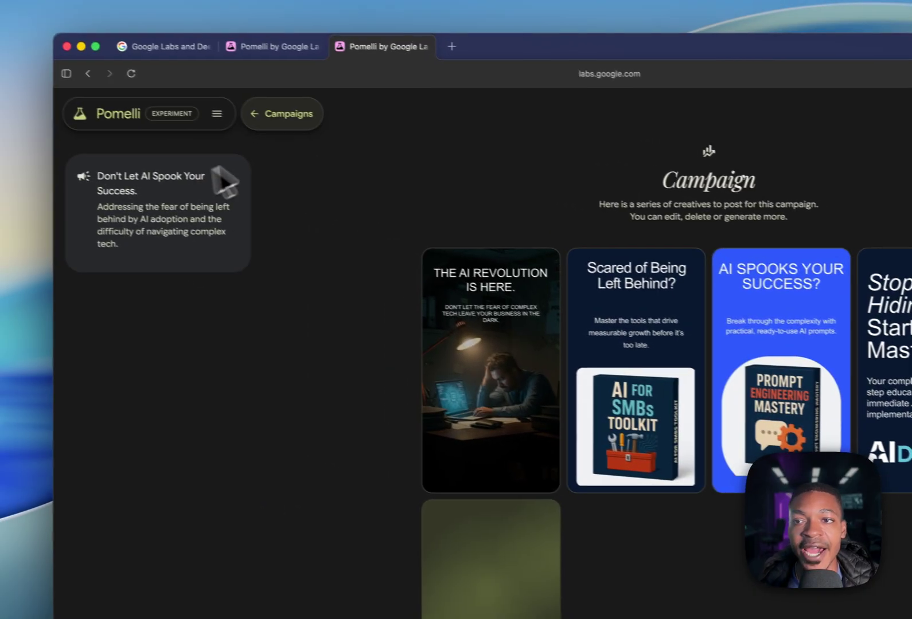
{"action": "left_click", "coordinate": [218, 114]}
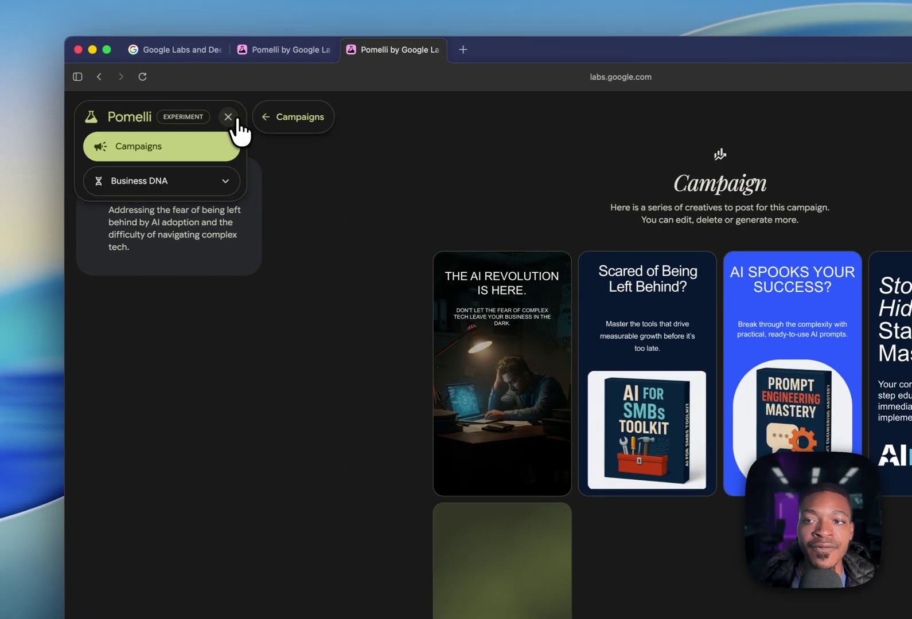
{"action": "left_click", "coordinate": [182, 178]}
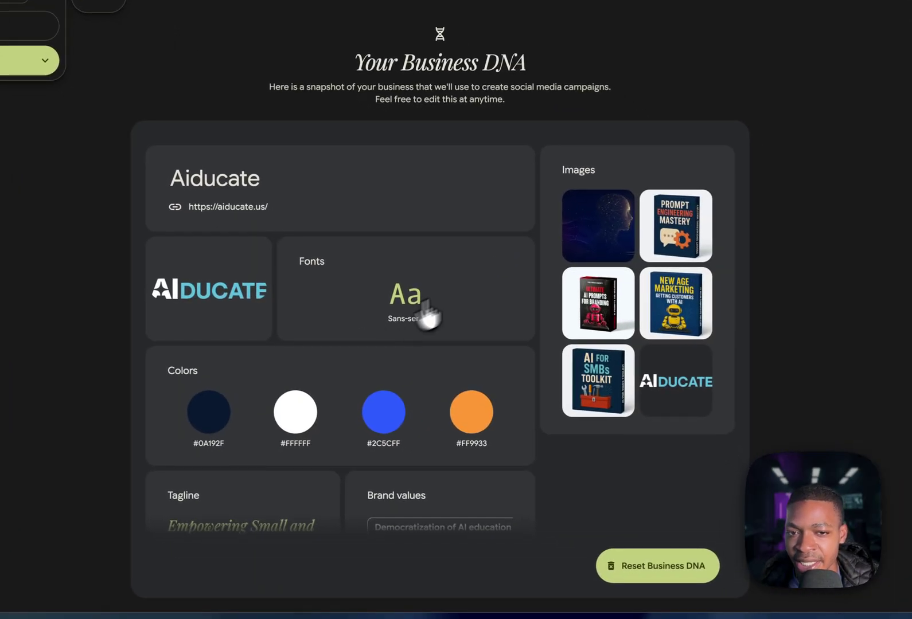
Search 'mont' in the fonts editor and apply Montserrat as the second font beside Sans-serif
{"action": "left_click", "coordinate": [675, 388]}
{"action": "left_click", "coordinate": [486, 198]}
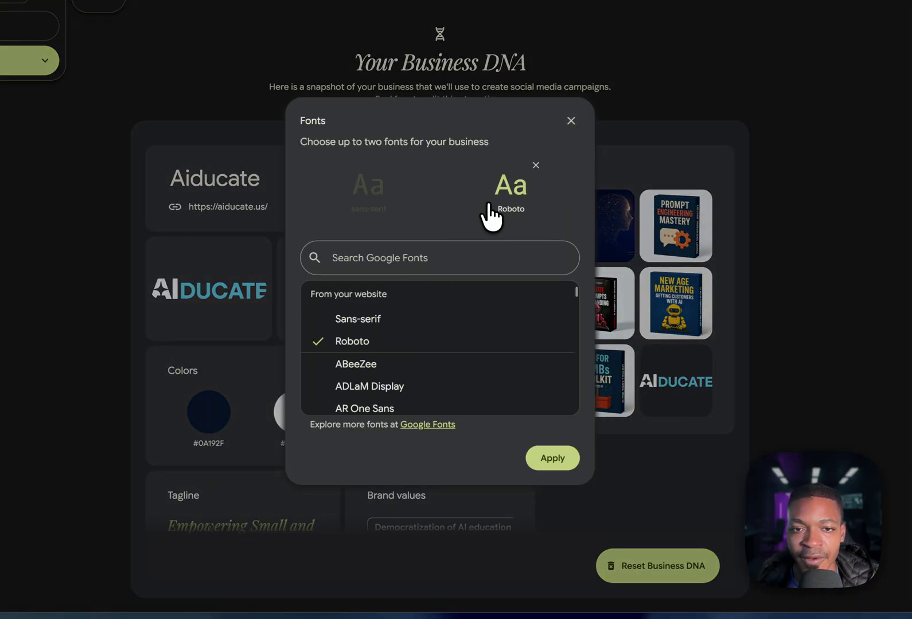
{"action": "left_click", "coordinate": [417, 264]}
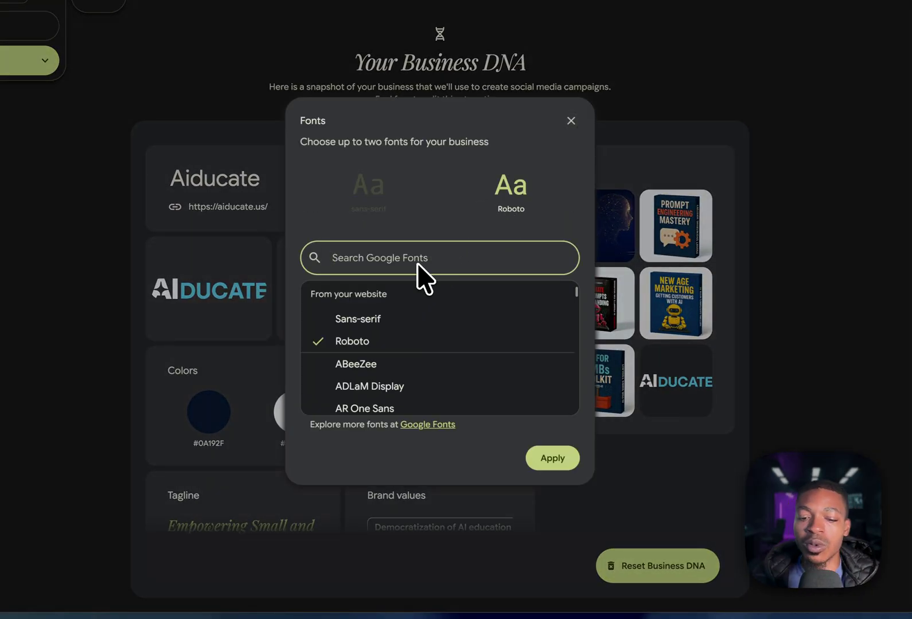
{"action": "type", "text": "mont"}
{"action": "scroll", "coordinate": [381, 370], "scroll_direction": "down", "scroll_amount": 3}
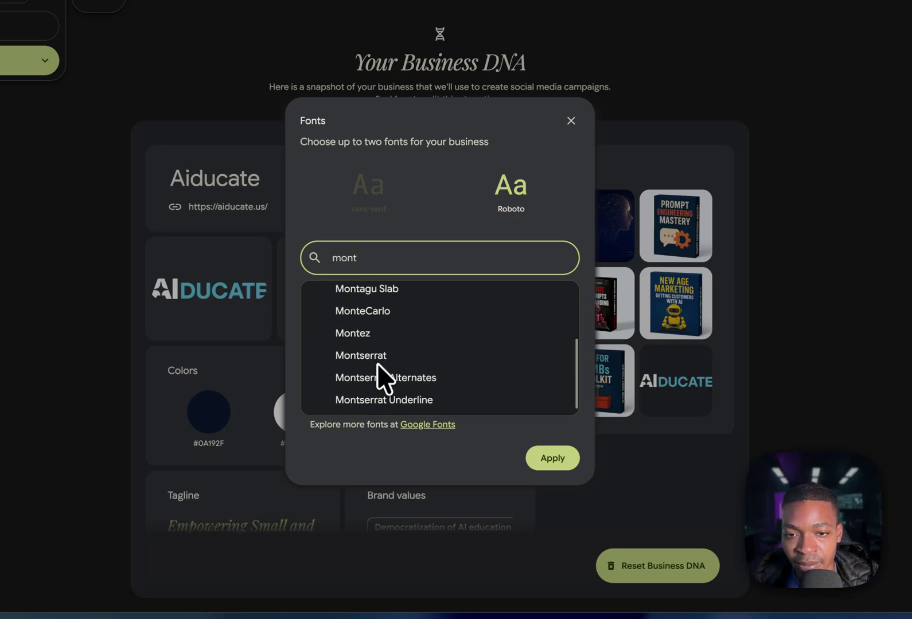
{"action": "left_click", "coordinate": [379, 356]}
{"action": "left_click", "coordinate": [553, 458]}
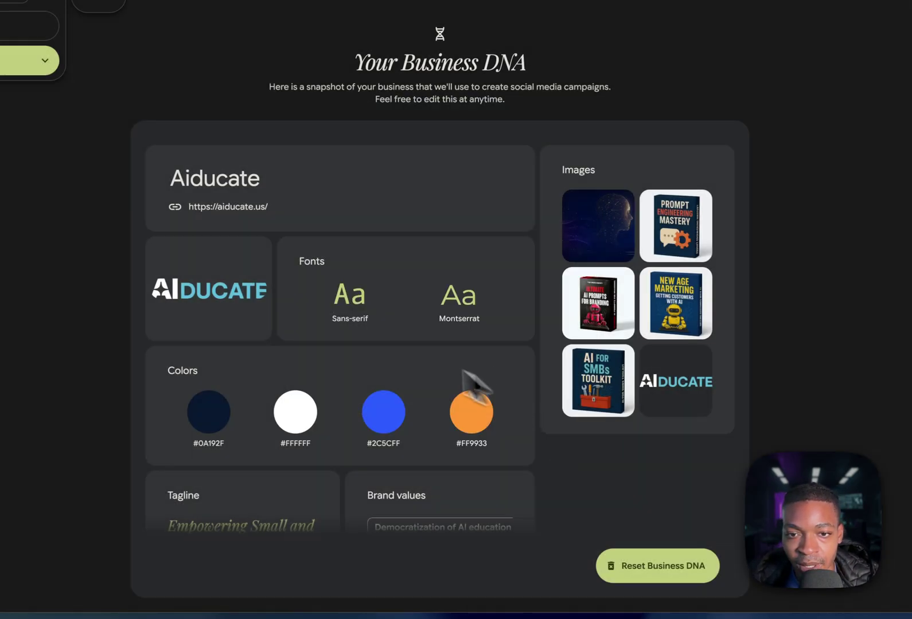
{"action": "scroll", "coordinate": [355, 393], "scroll_direction": "down", "scroll_amount": 5}
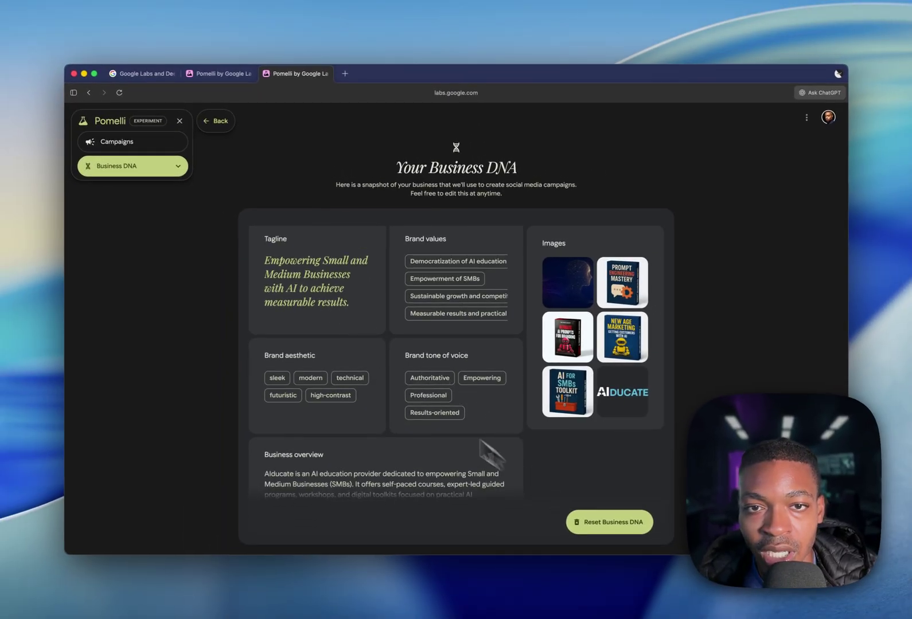
{"action": "scroll", "coordinate": [475, 440], "scroll_direction": "up", "scroll_amount": 5}
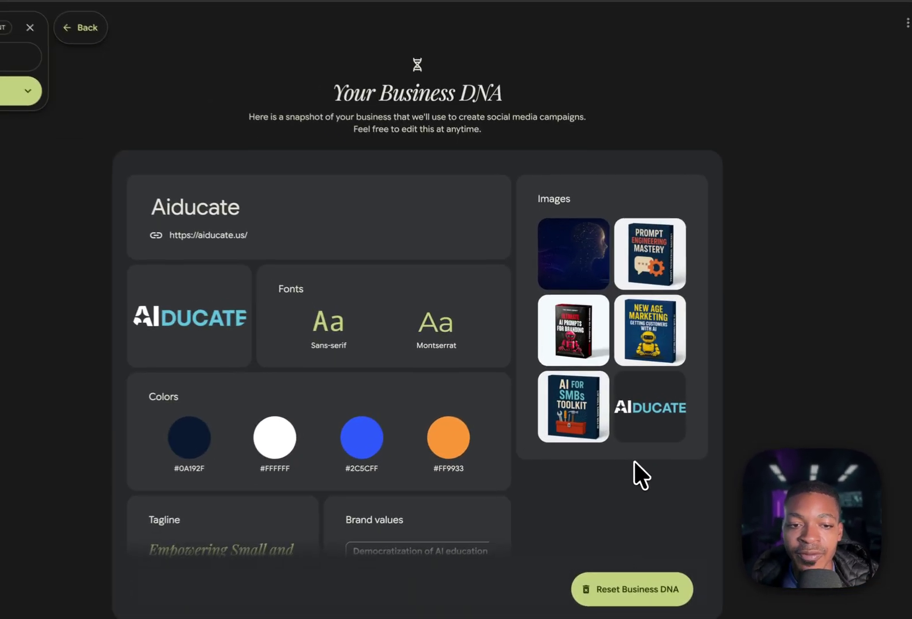
Upload AiducateBlueBG.png and Avi1.jpg from the Aiducate folder to the Business DNA images
{"action": "left_click", "coordinate": [678, 199]}
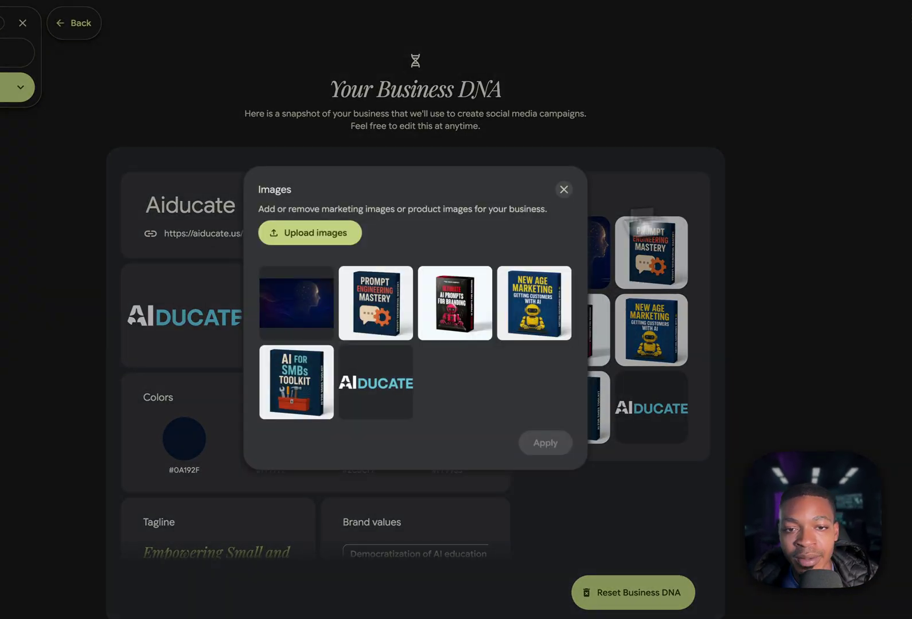
{"action": "left_click", "coordinate": [337, 232]}
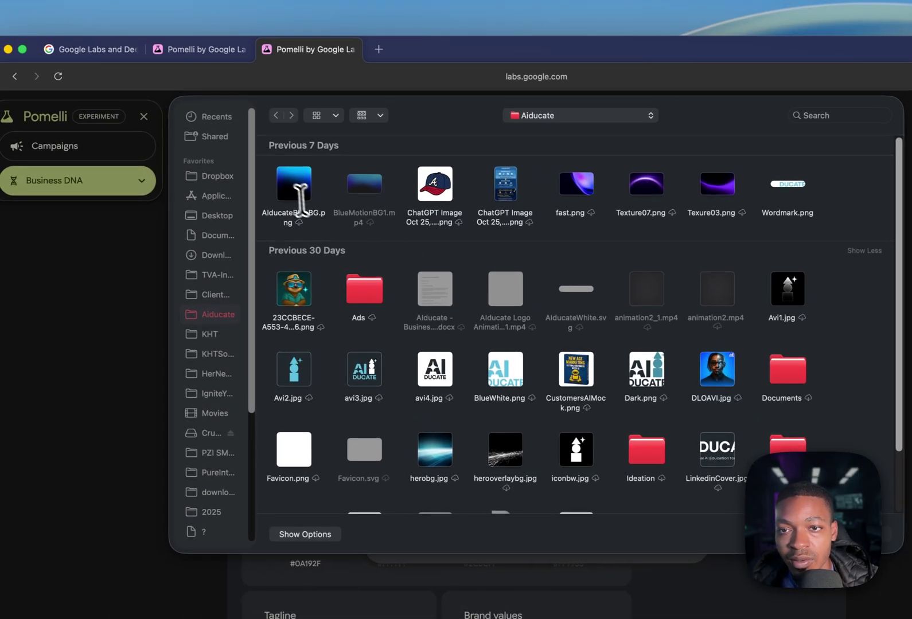
{"action": "left_click", "coordinate": [222, 153]}
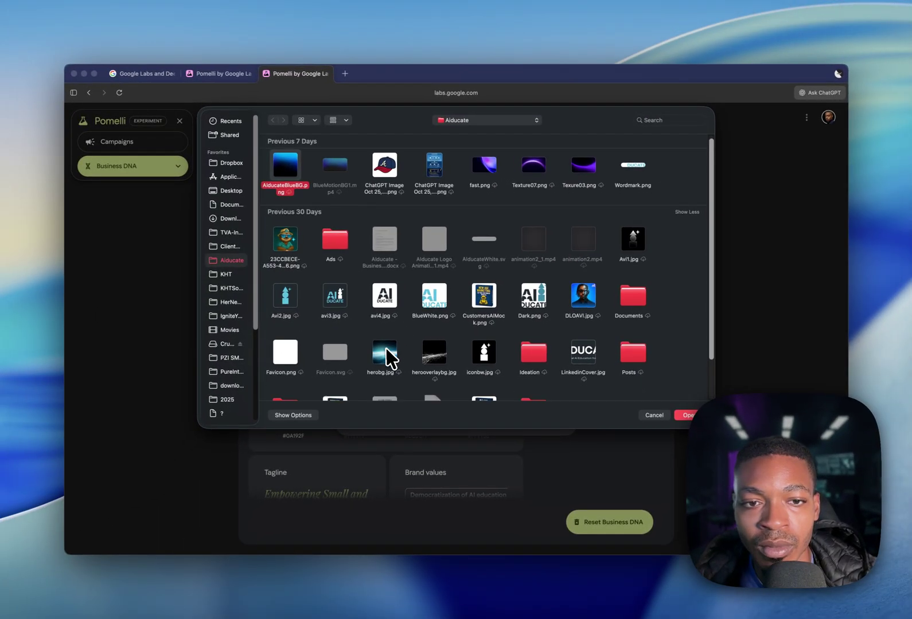
{"action": "scroll", "coordinate": [252, 389], "scroll_direction": "down", "scroll_amount": 3}
{"action": "scroll", "coordinate": [385, 350], "scroll_direction": "up", "scroll_amount": 1}
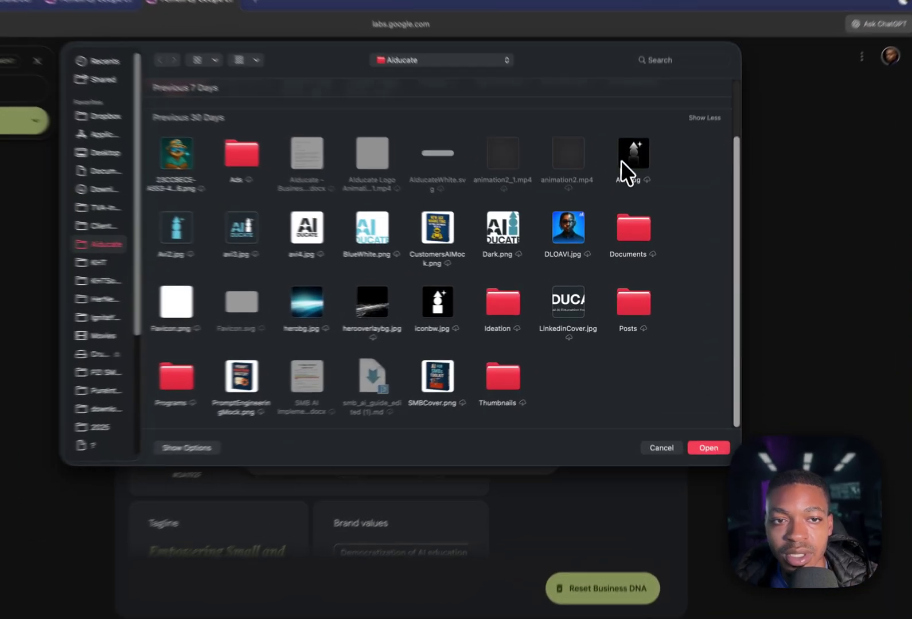
{"action": "left_click", "coordinate": [633, 191]}
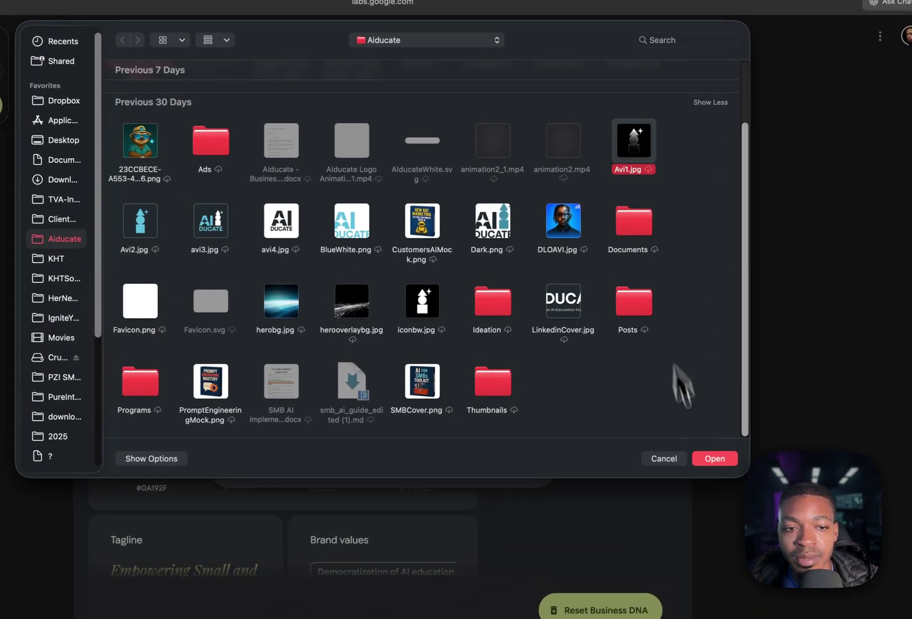
{"action": "left_click", "coordinate": [701, 460]}
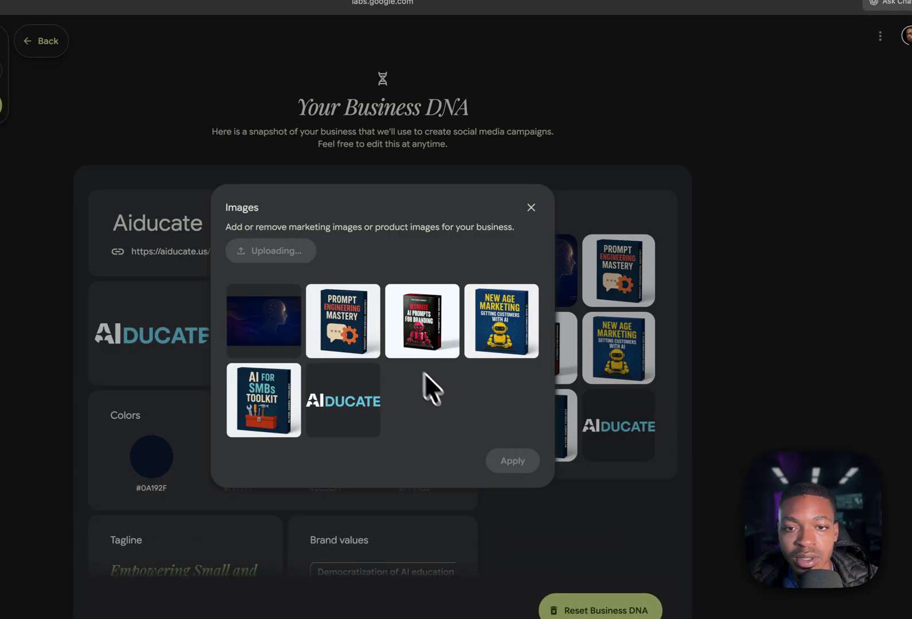
Upload five promo images from Programs > Whop, including Cover.jpg, and apply them
{"action": "left_click", "coordinate": [287, 253]}
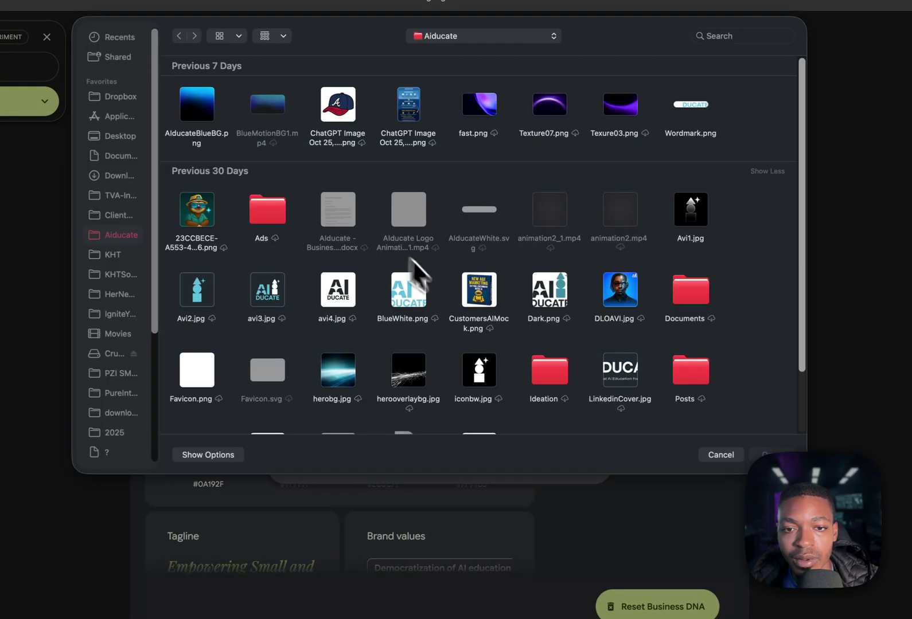
{"action": "scroll", "coordinate": [425, 278], "scroll_direction": "down", "scroll_amount": 3}
{"action": "left_click", "coordinate": [204, 379]}
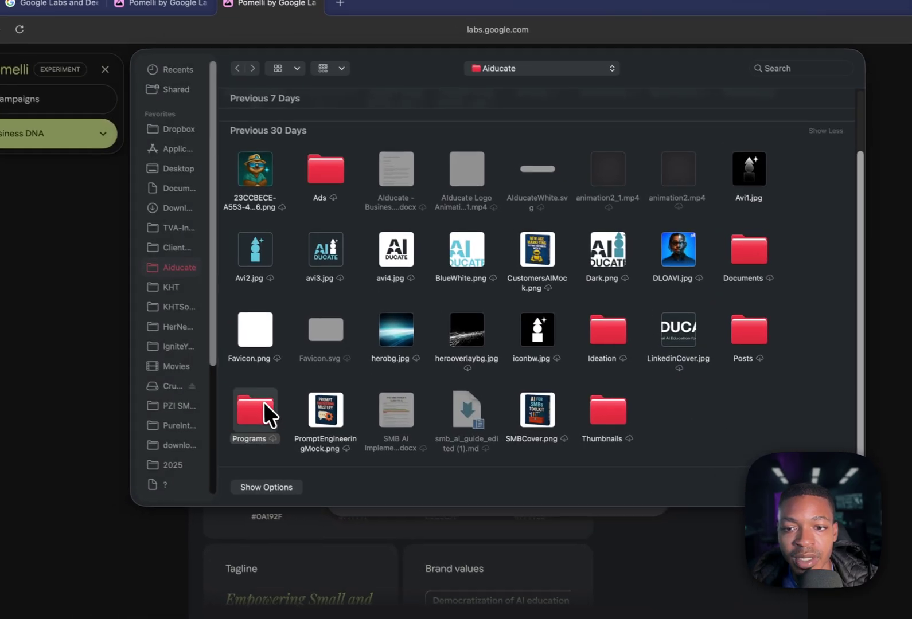
{"action": "double_click", "coordinate": [257, 415]}
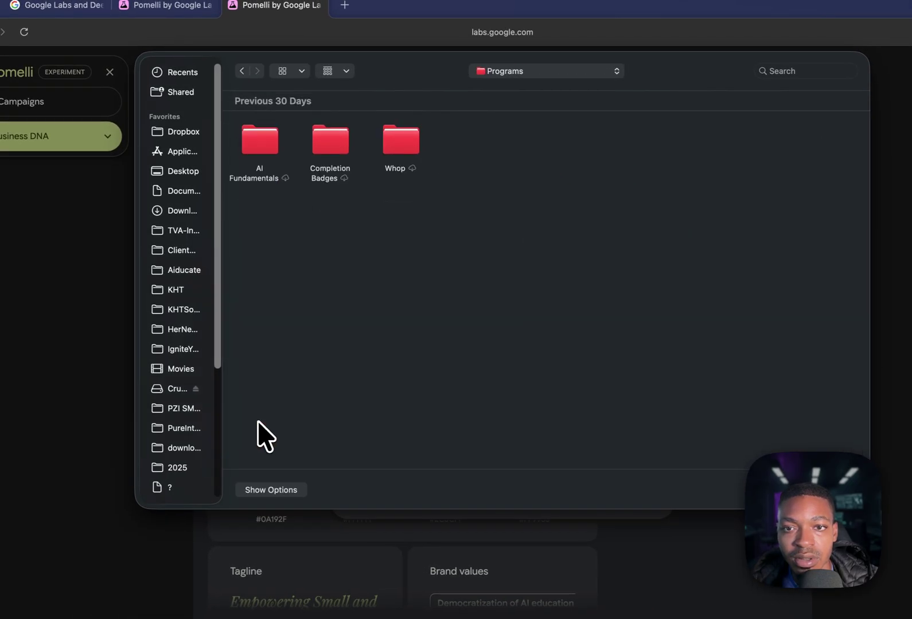
{"action": "double_click", "coordinate": [401, 144]}
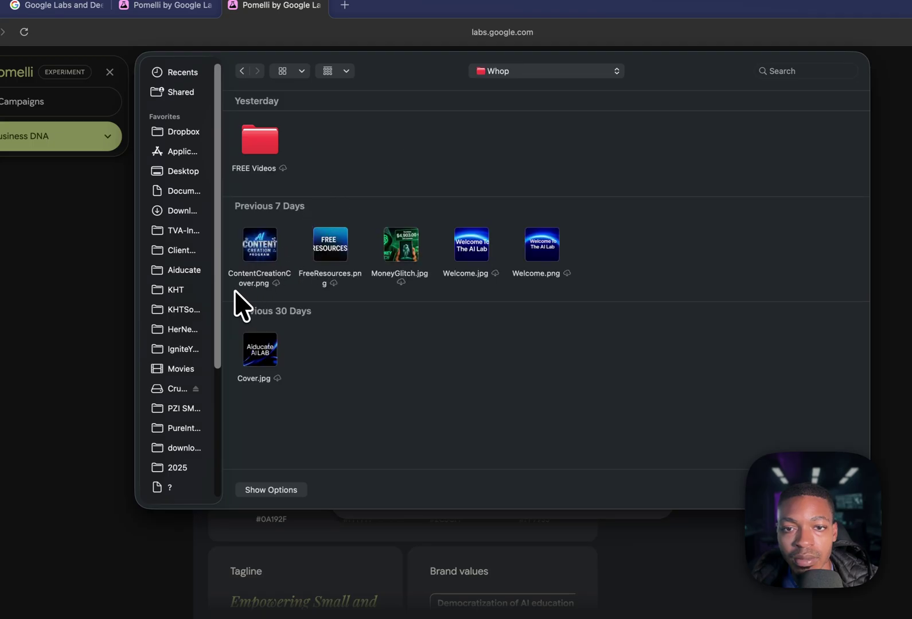
{"action": "left_click_drag", "start_coordinate": [235, 291], "coordinate": [466, 252]}
{"action": "left_click", "coordinate": [251, 290], "text": "super"}
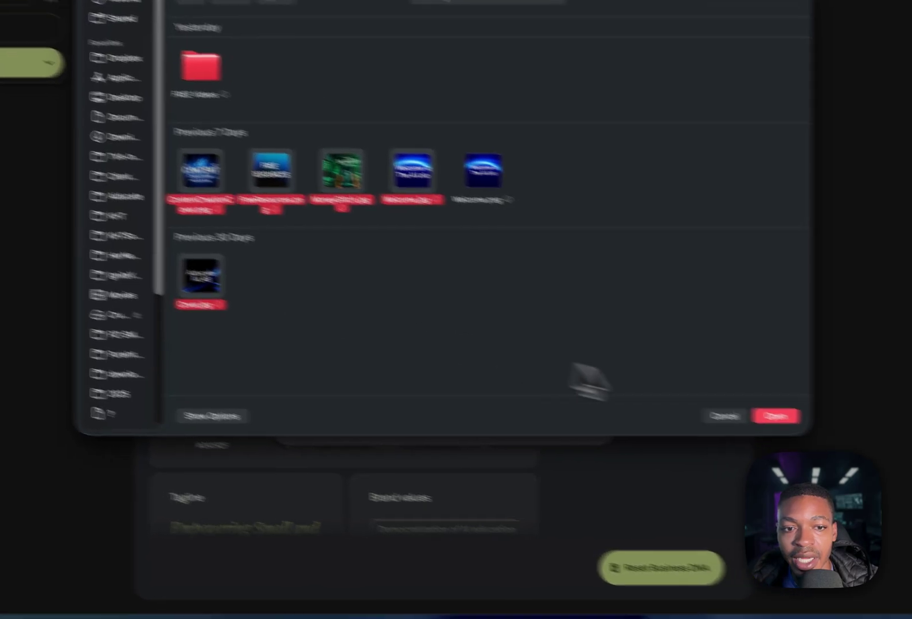
{"action": "left_click", "coordinate": [808, 430]}
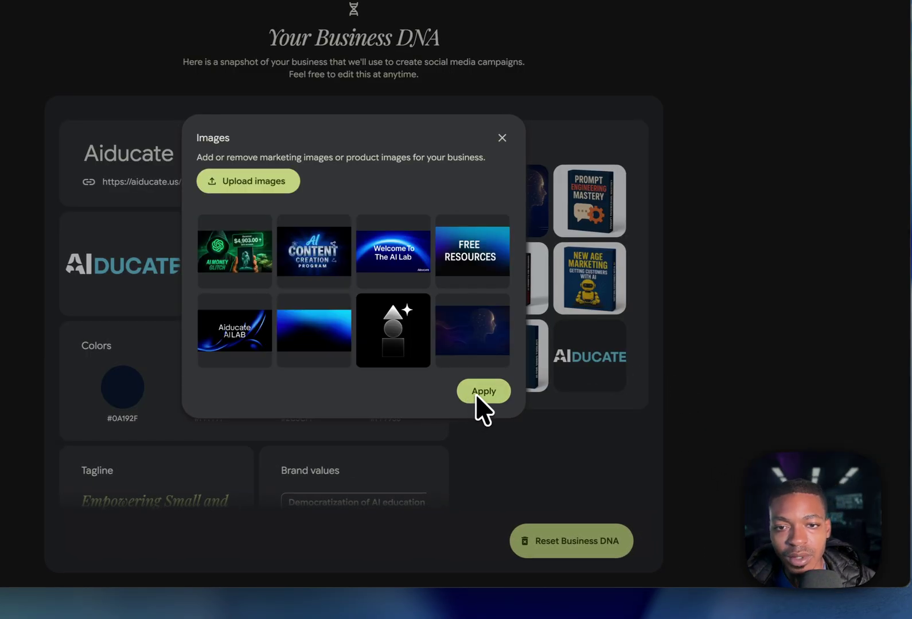
{"action": "left_click", "coordinate": [478, 392]}
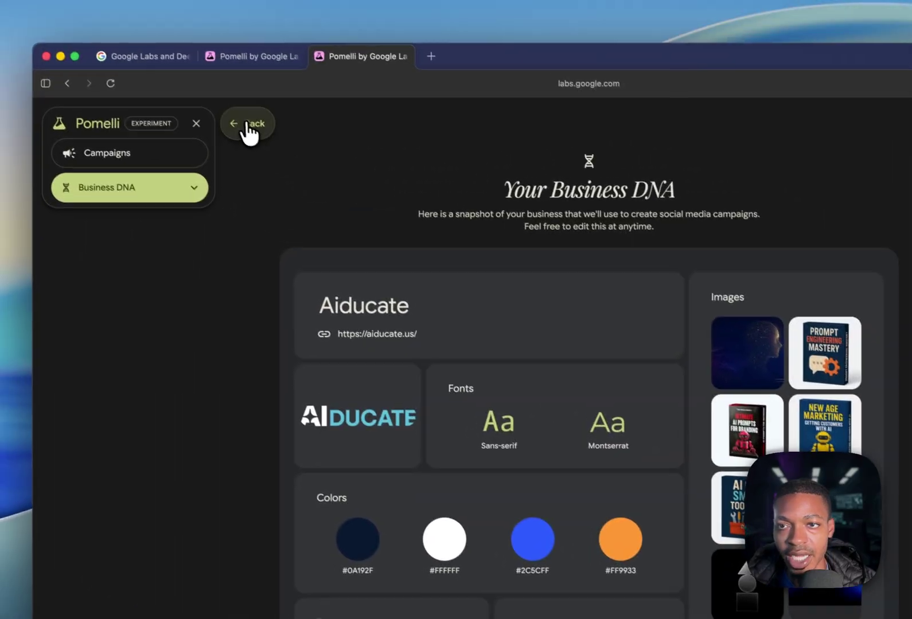
Inspect the Control The AI Controls creative and its image options without changes, then return Home
{"action": "left_click", "coordinate": [129, 13]}
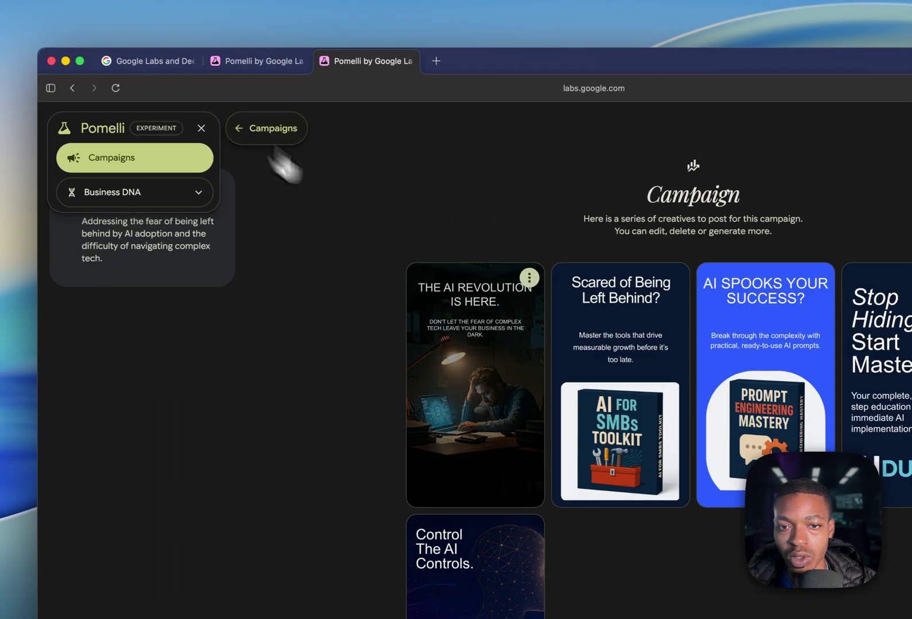
{"action": "left_click", "coordinate": [370, 472]}
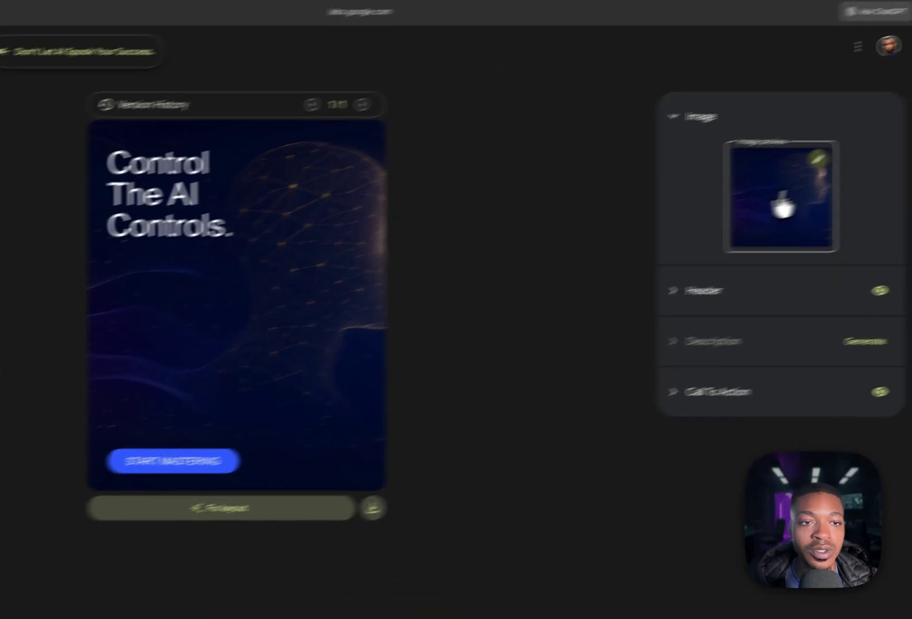
{"action": "left_click", "coordinate": [889, 172]}
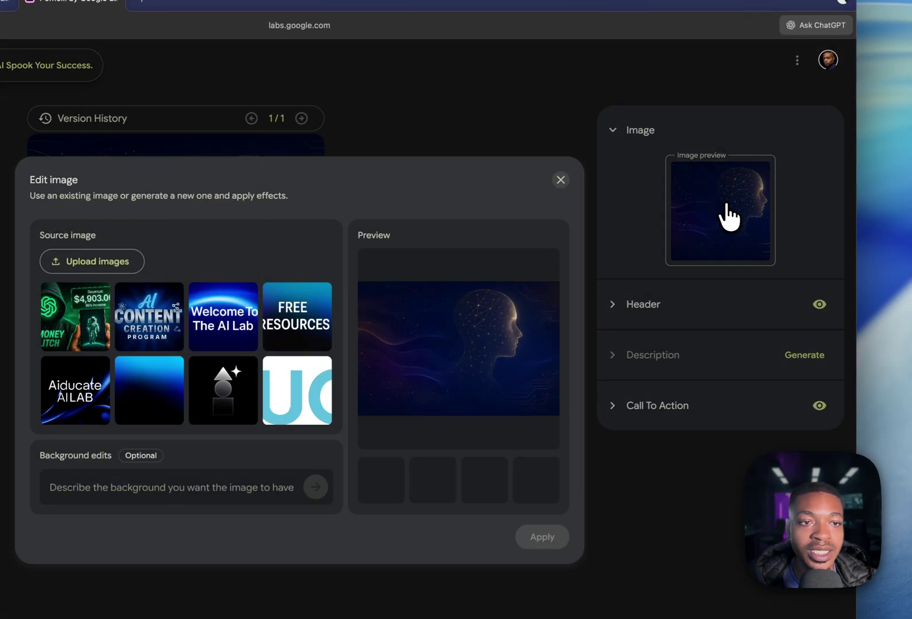
{"action": "left_click", "coordinate": [611, 180]}
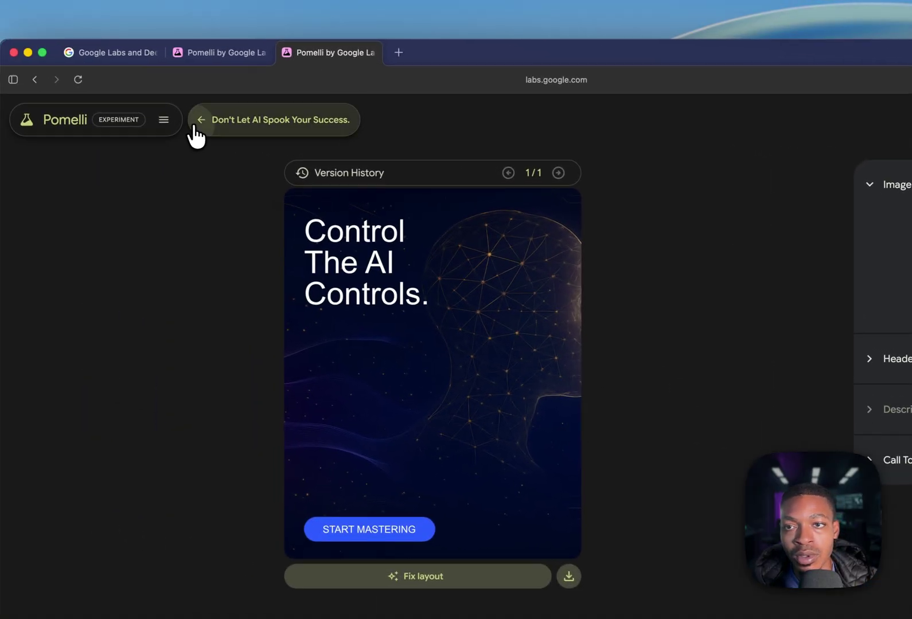
{"action": "left_click", "coordinate": [193, 123]}
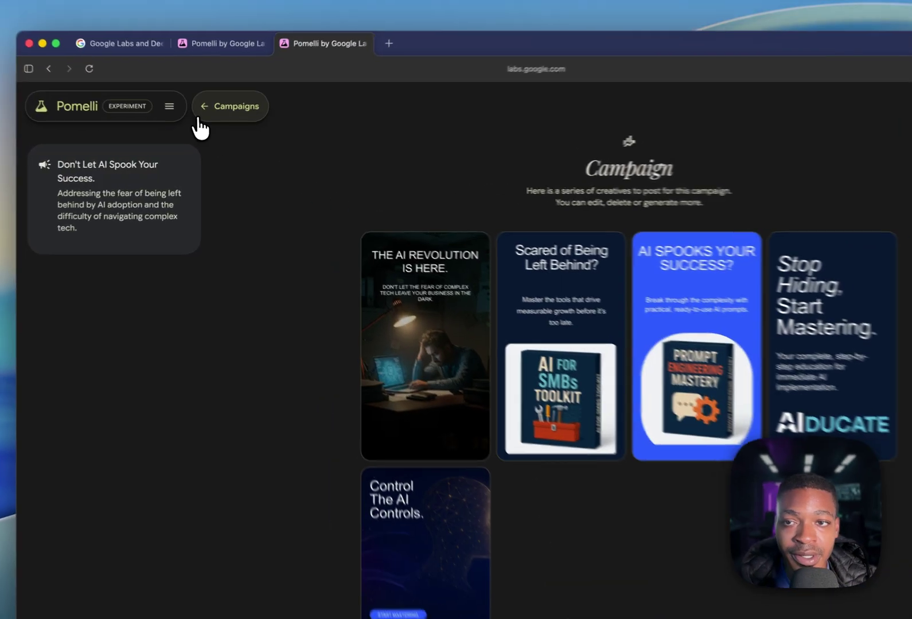
{"action": "left_click", "coordinate": [205, 123]}
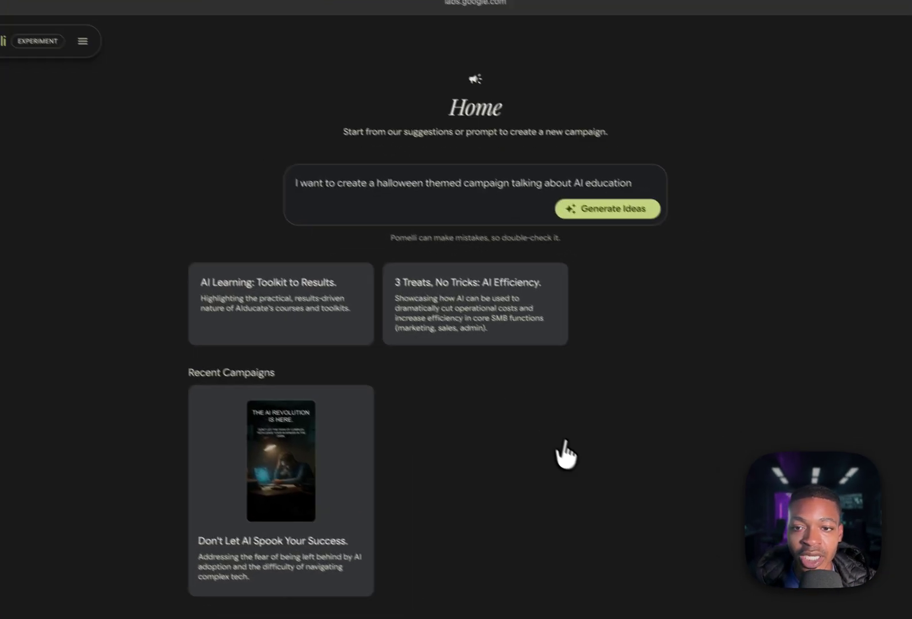
{"action": "scroll", "coordinate": [567, 456], "scroll_direction": "down", "scroll_amount": 5}
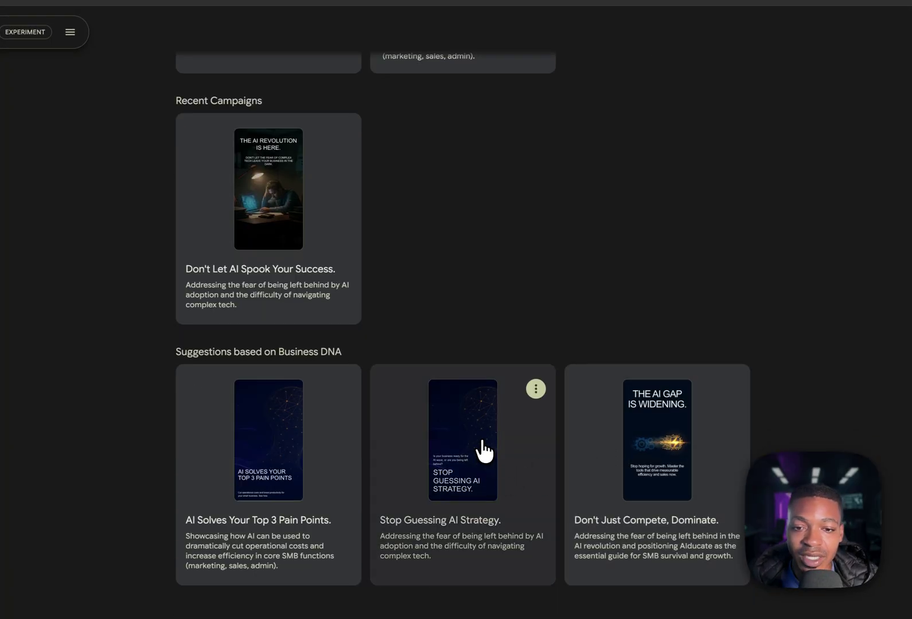
{"action": "left_click", "coordinate": [482, 447]}
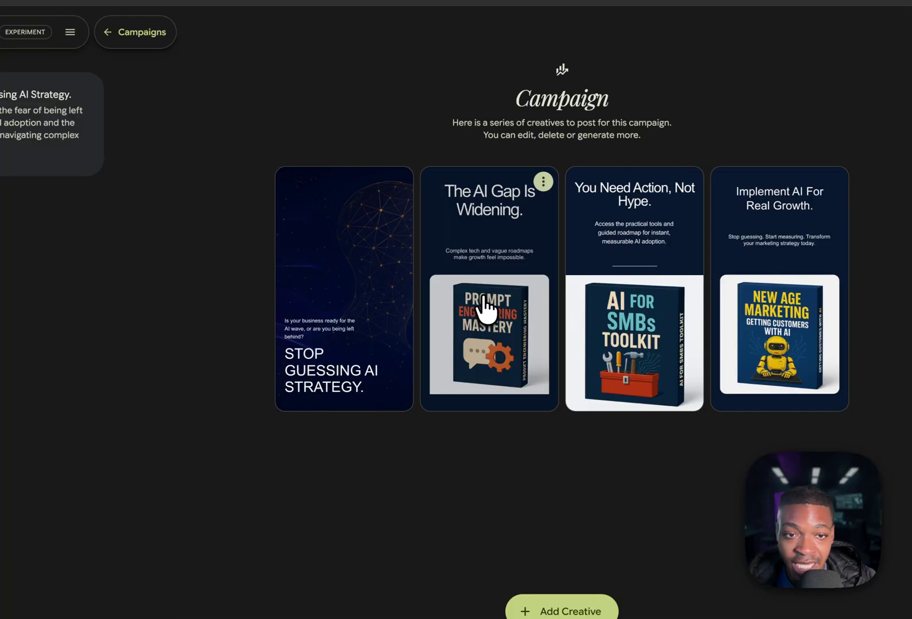
{"action": "left_click", "coordinate": [485, 313]}
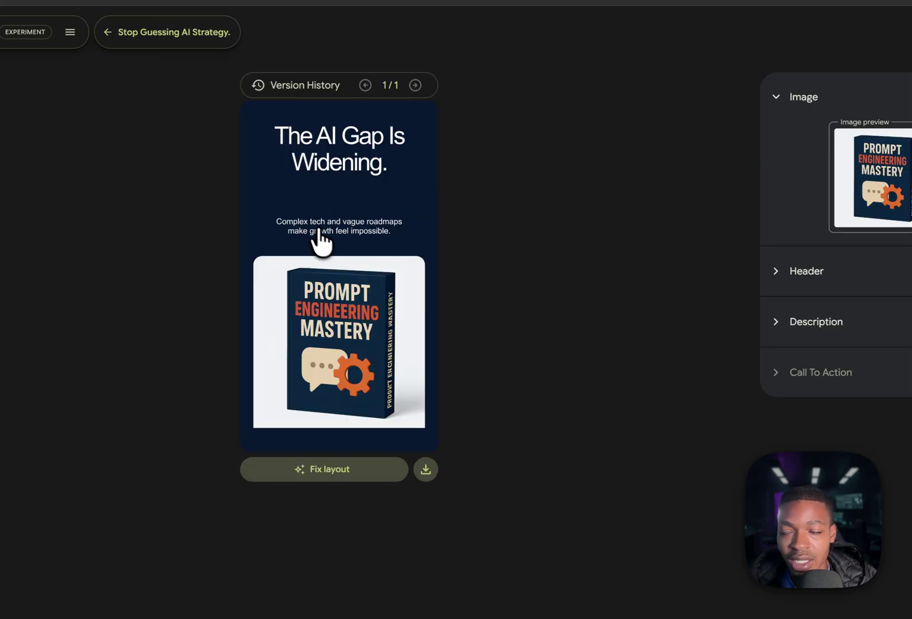
{"action": "left_click", "coordinate": [107, 32]}
{"action": "left_click", "coordinate": [108, 32]}
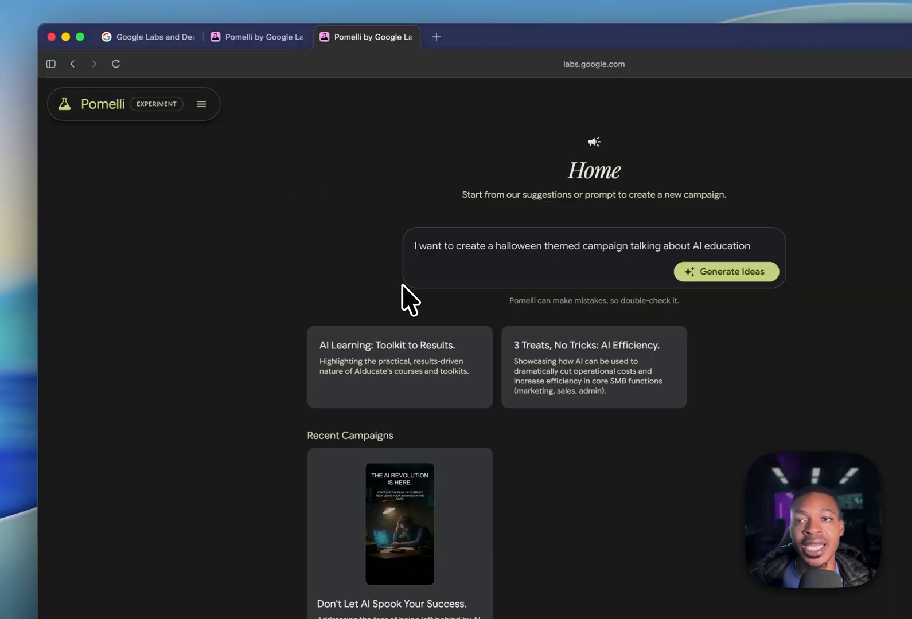
Open Aiducate's Business DNA page and view the Business overview without editing it
{"action": "left_click", "coordinate": [201, 104]}
{"action": "left_click", "coordinate": [178, 171]}
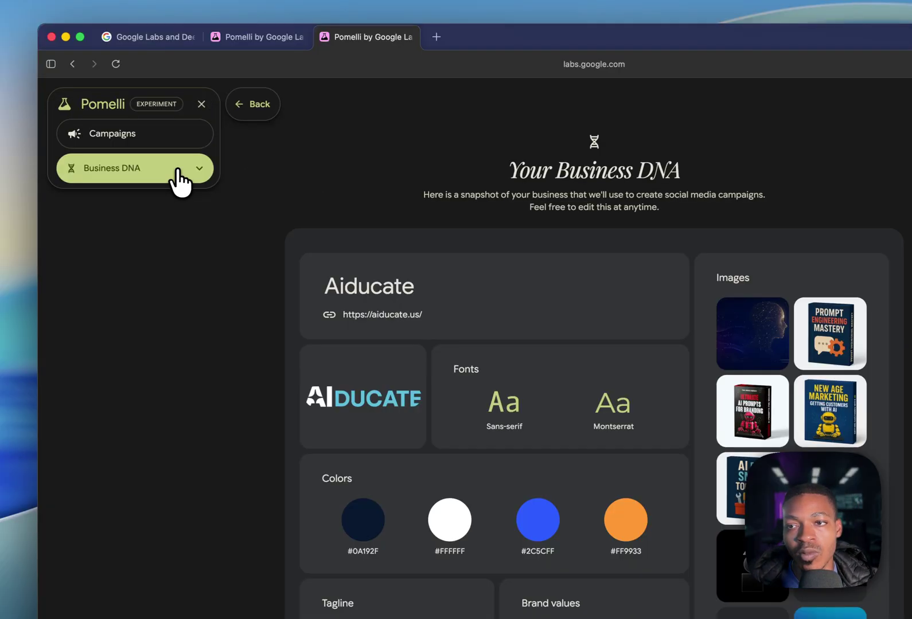
{"action": "scroll", "coordinate": [545, 402], "scroll_direction": "down", "scroll_amount": 6}
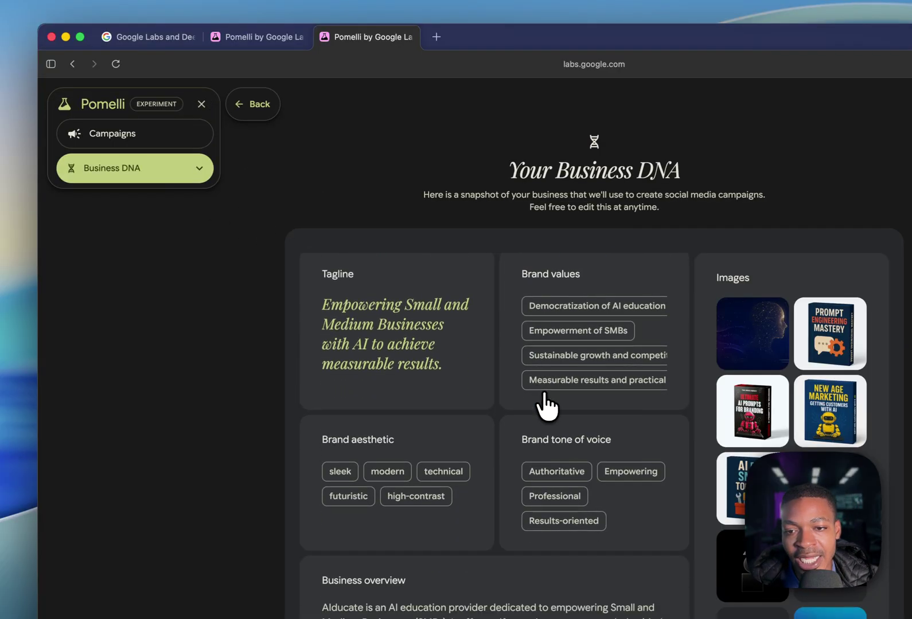
{"action": "scroll", "coordinate": [545, 402], "scroll_direction": "down", "scroll_amount": 1}
{"action": "left_click", "coordinate": [549, 597]}
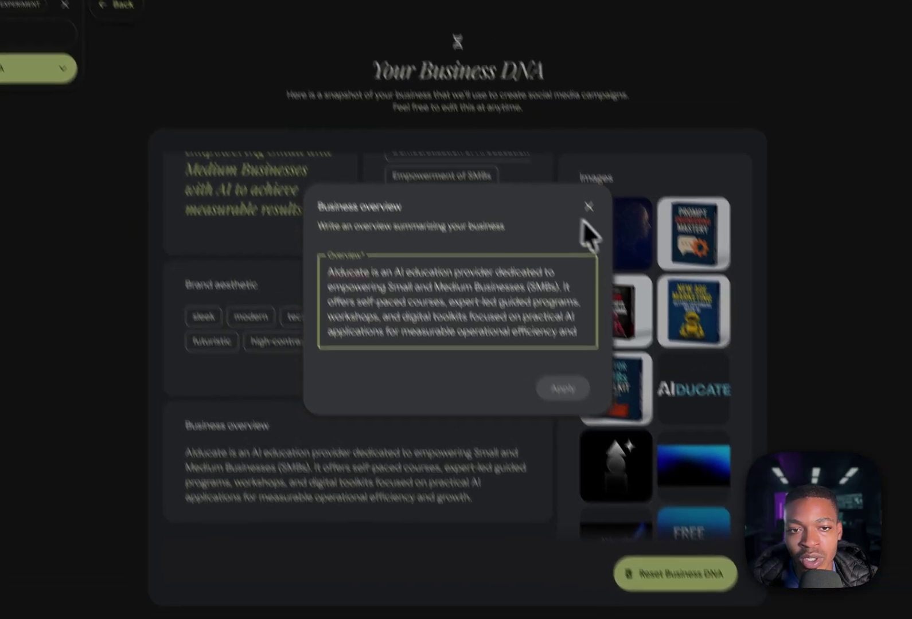
{"action": "left_click", "coordinate": [560, 156]}
{"action": "scroll", "coordinate": [485, 360], "scroll_direction": "up", "scroll_amount": 6}
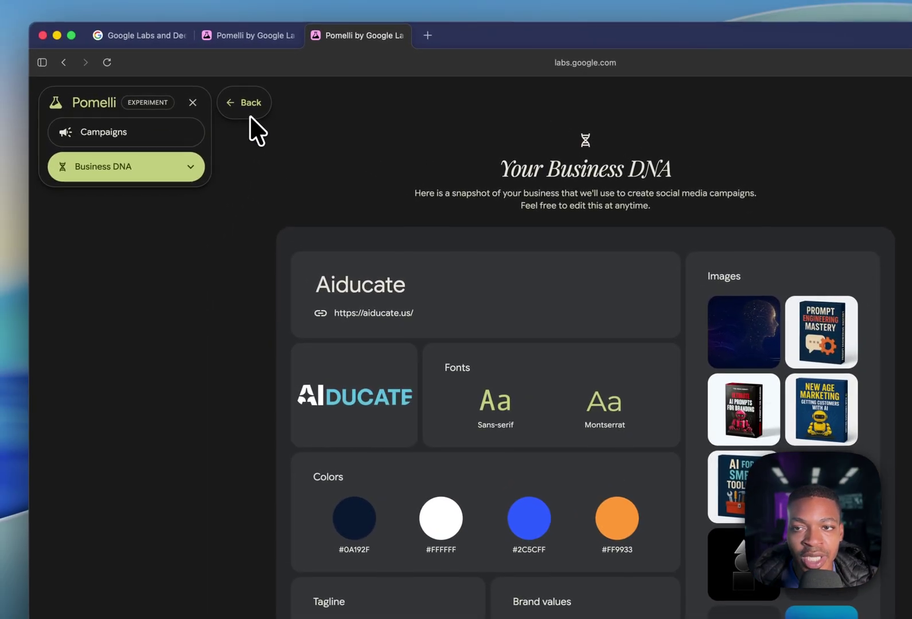
Reopen Business DNA to check the Montserrat font, brand colors and uploaded images
{"action": "left_click", "coordinate": [140, 45]}
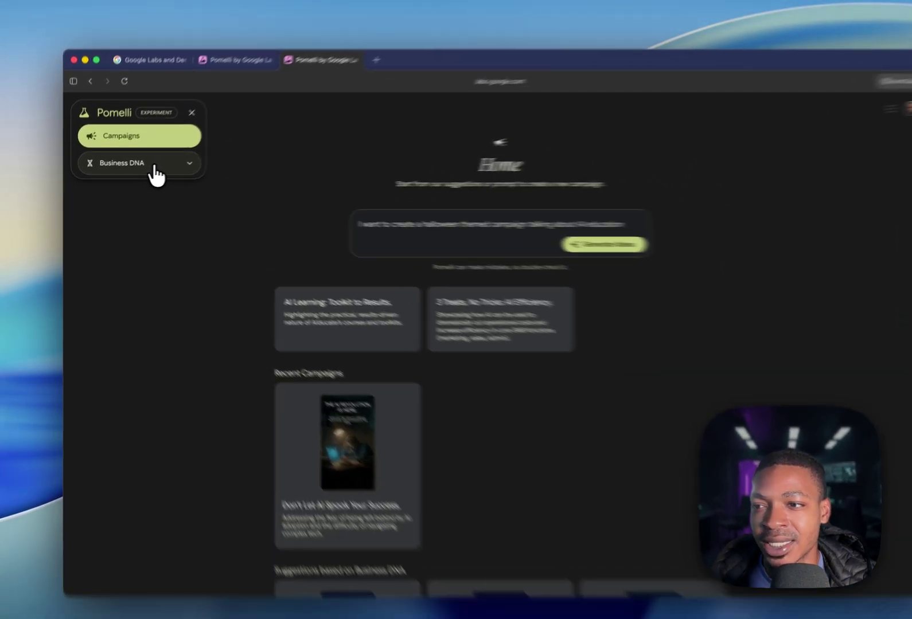
{"action": "left_click", "coordinate": [147, 169]}
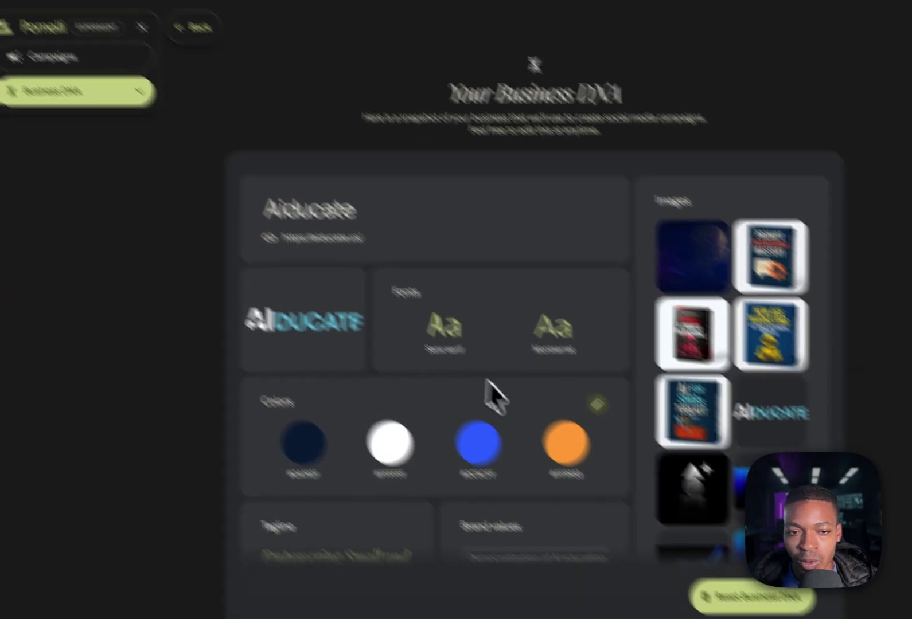
{"action": "scroll", "coordinate": [490, 390], "scroll_direction": "down", "scroll_amount": 5}
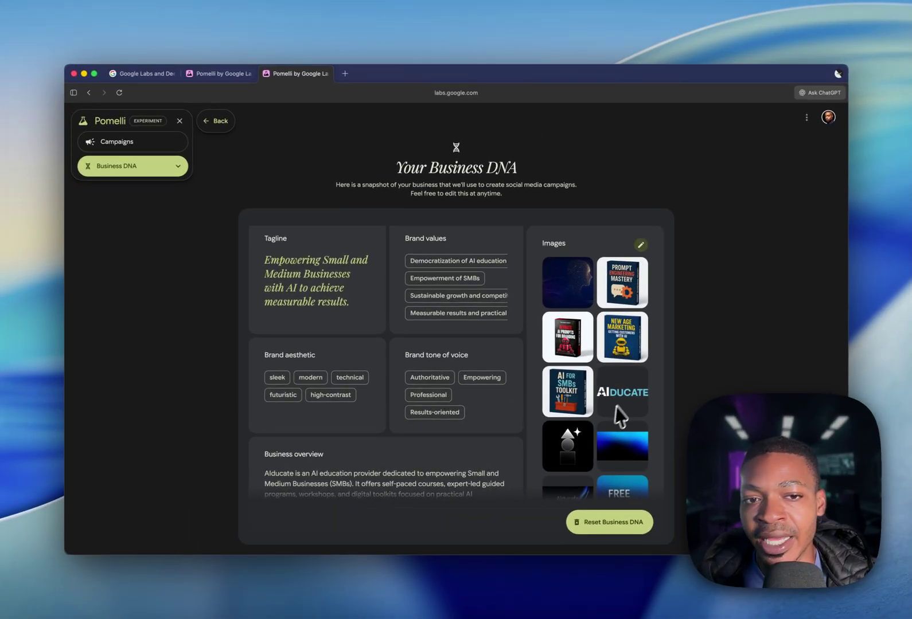
{"action": "scroll", "coordinate": [458, 255], "scroll_direction": "up", "scroll_amount": 5}
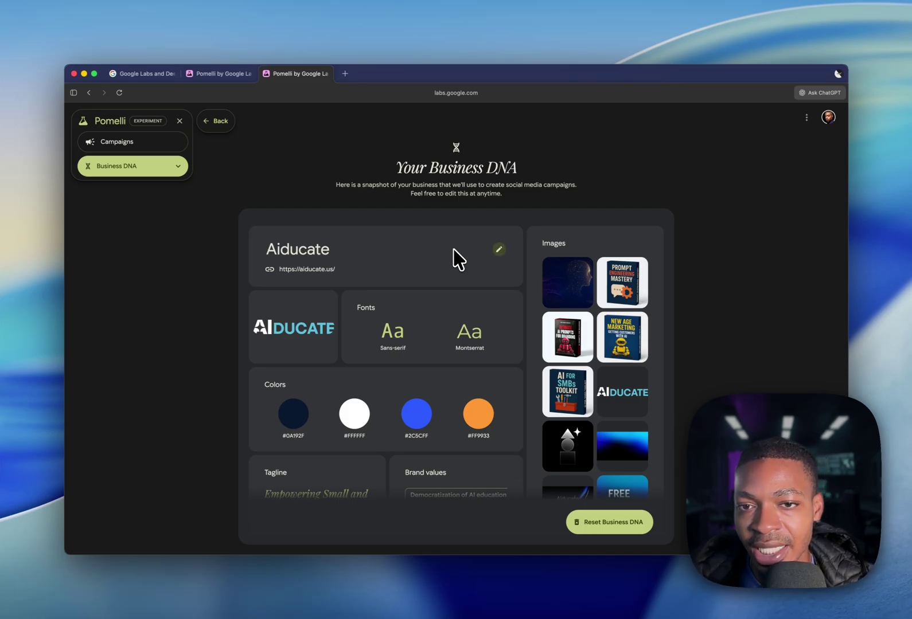
Return to the Home page listing the Halloween campaign under Recent Campaigns
{"action": "left_click", "coordinate": [215, 121]}
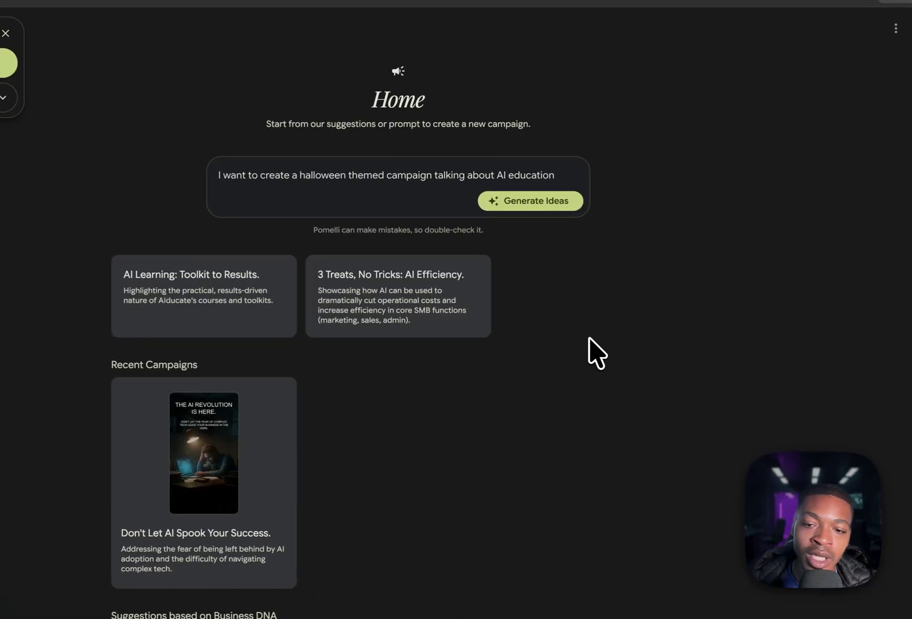
{"action": "scroll", "coordinate": [774, 459], "scroll_direction": "down", "scroll_amount": 1}
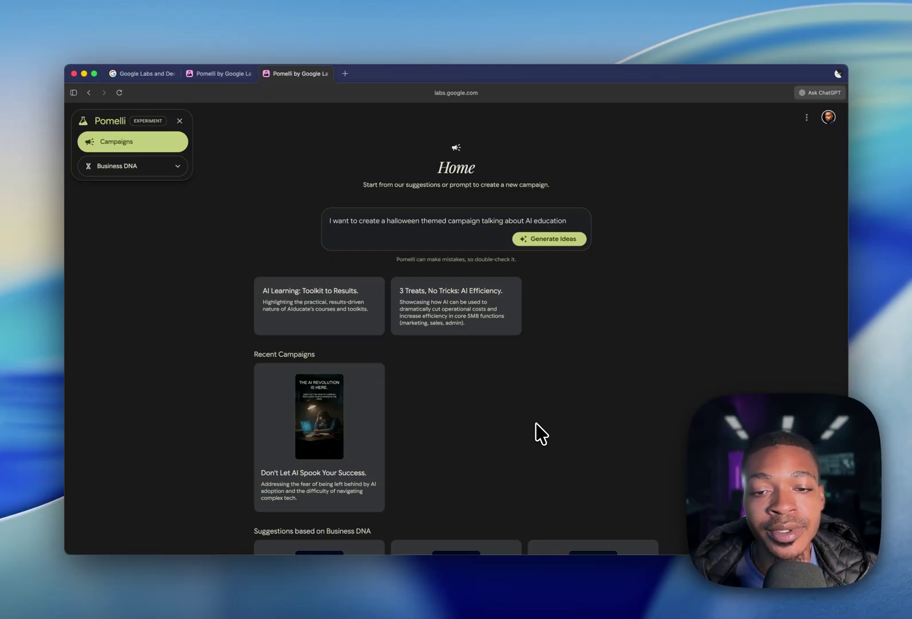
{"action": "left_click", "coordinate": [210, 75]}
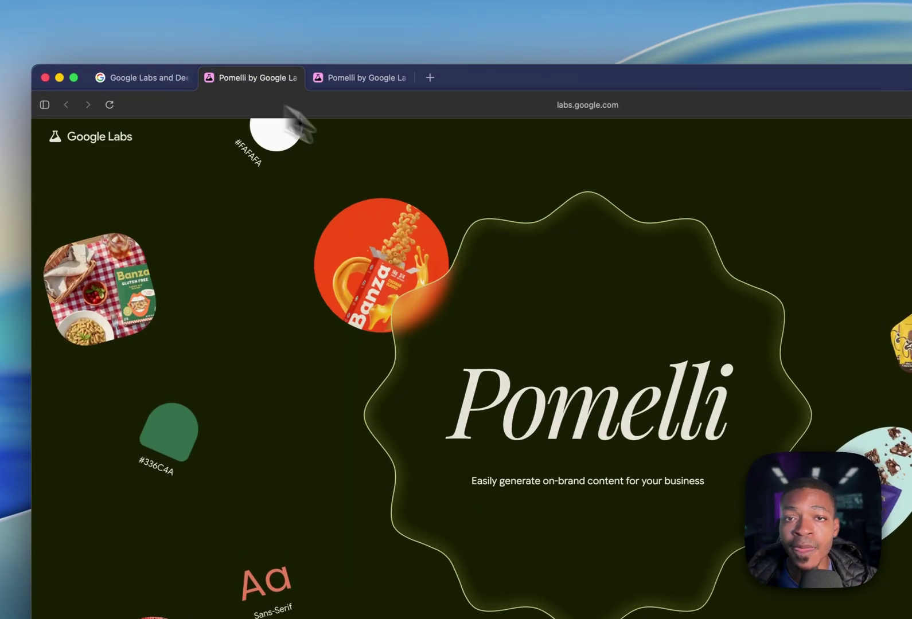